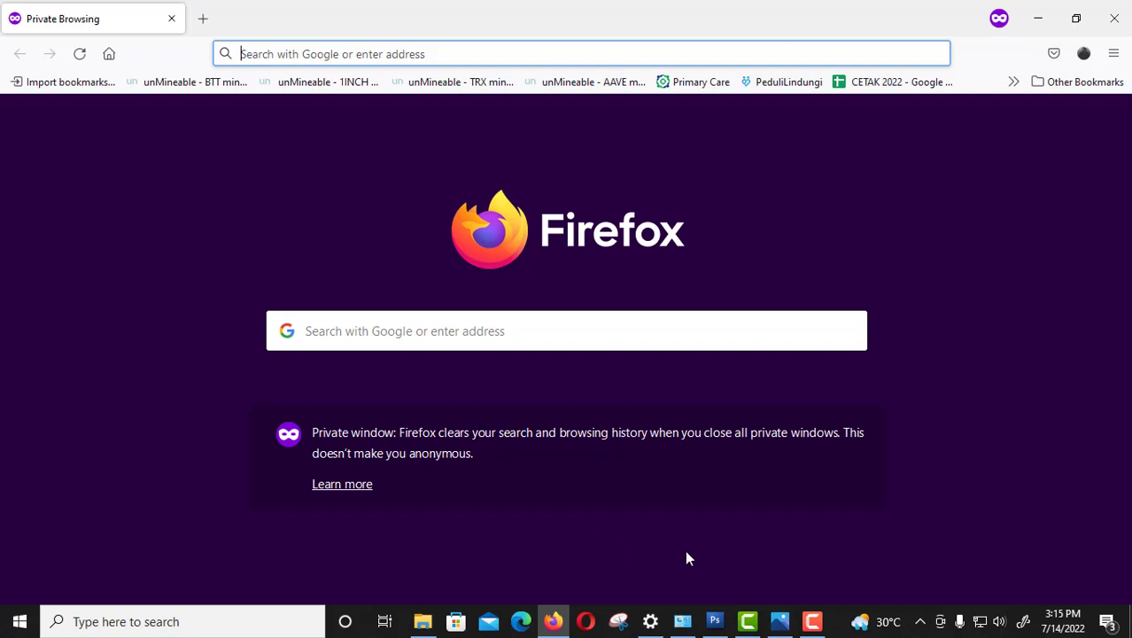
left_click(780, 621)
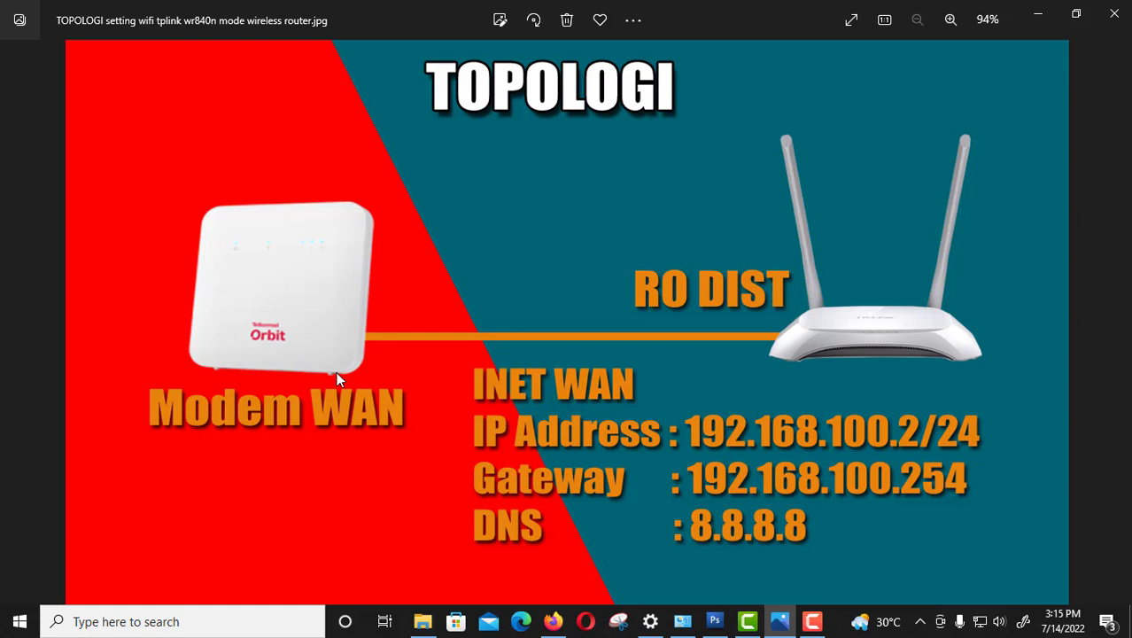
left_click(553, 621)
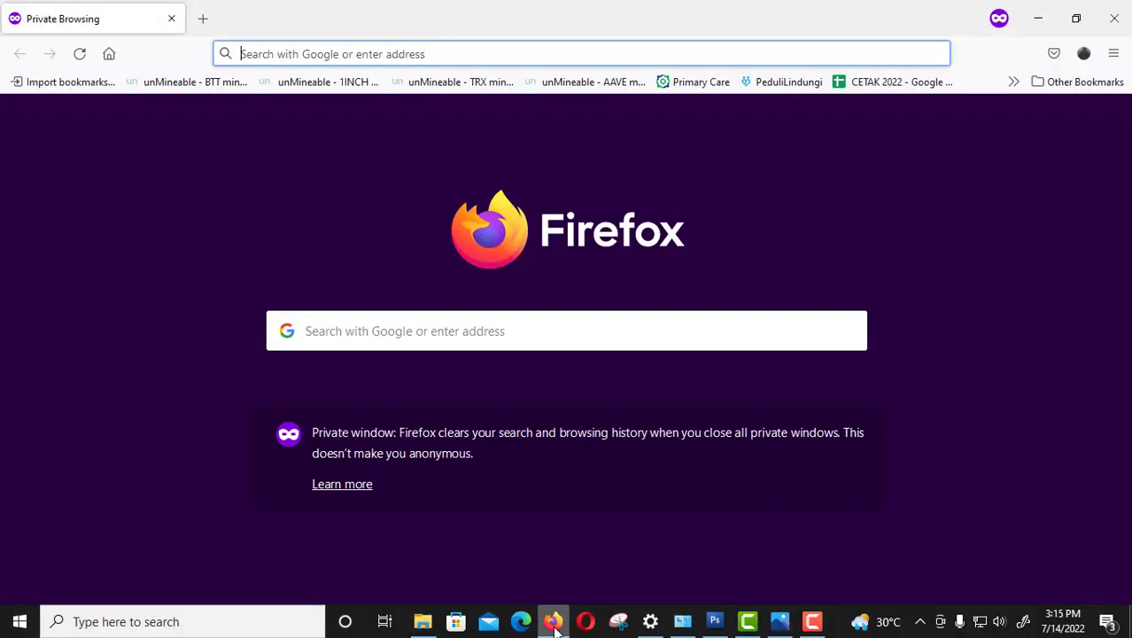
Go to the router admin address 192.168.0.1 in Firefox.
left_click(545, 54)
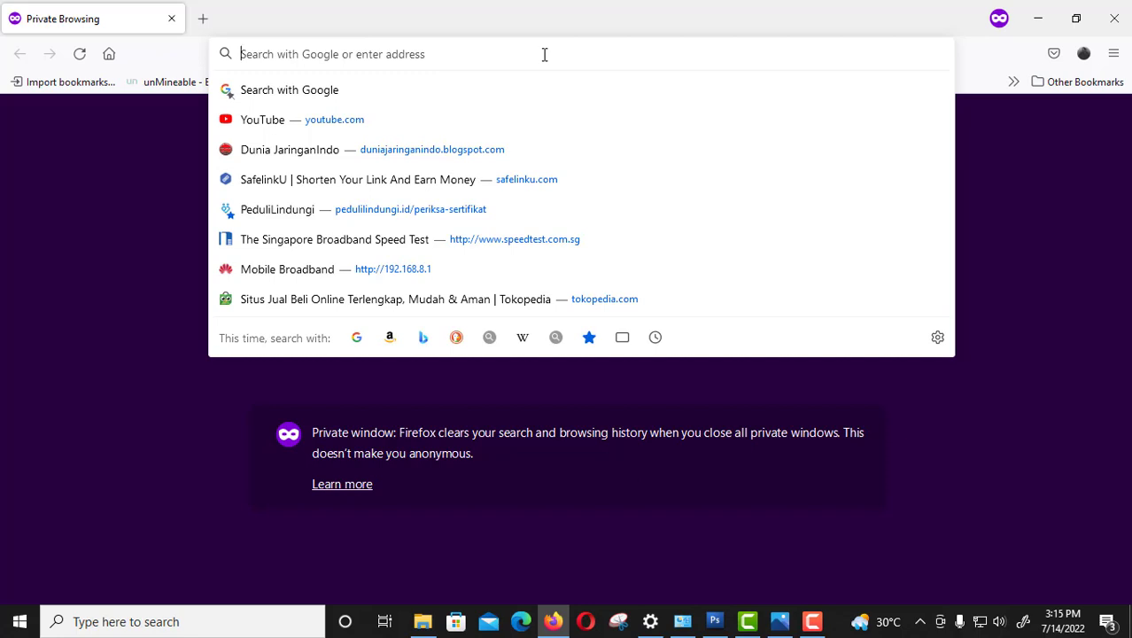
type("19")
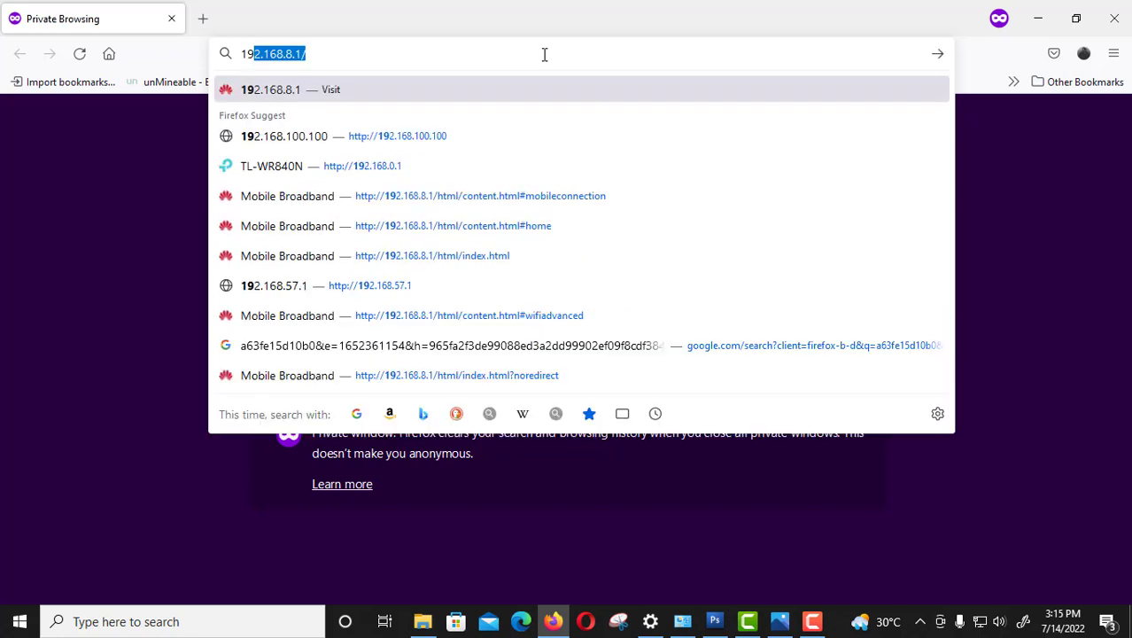
type("2.16")
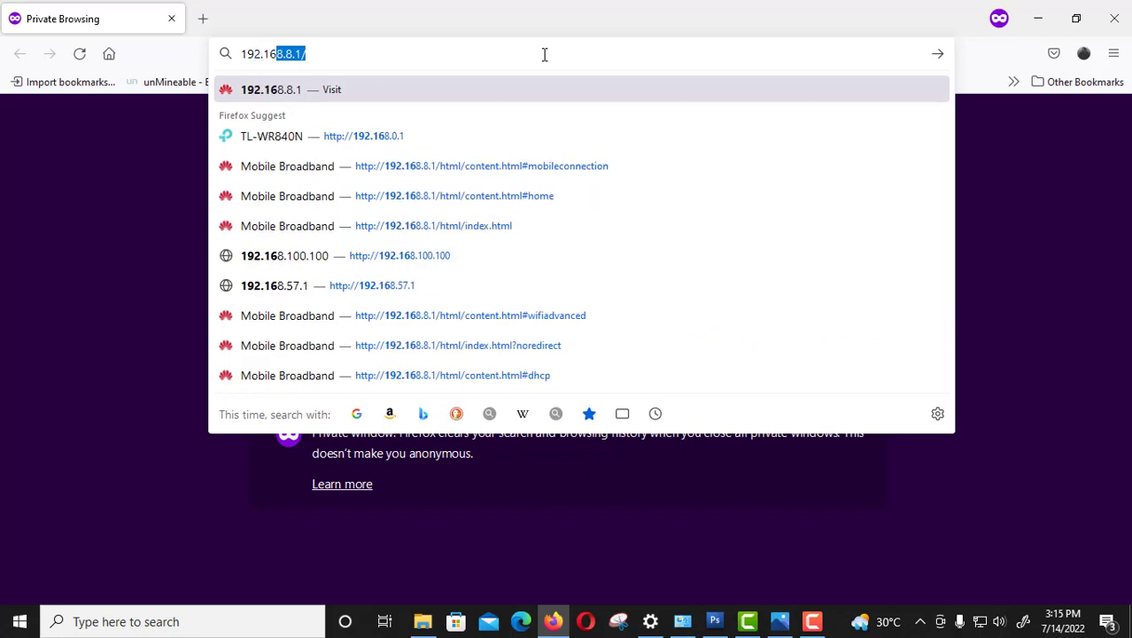
type("8.0.")
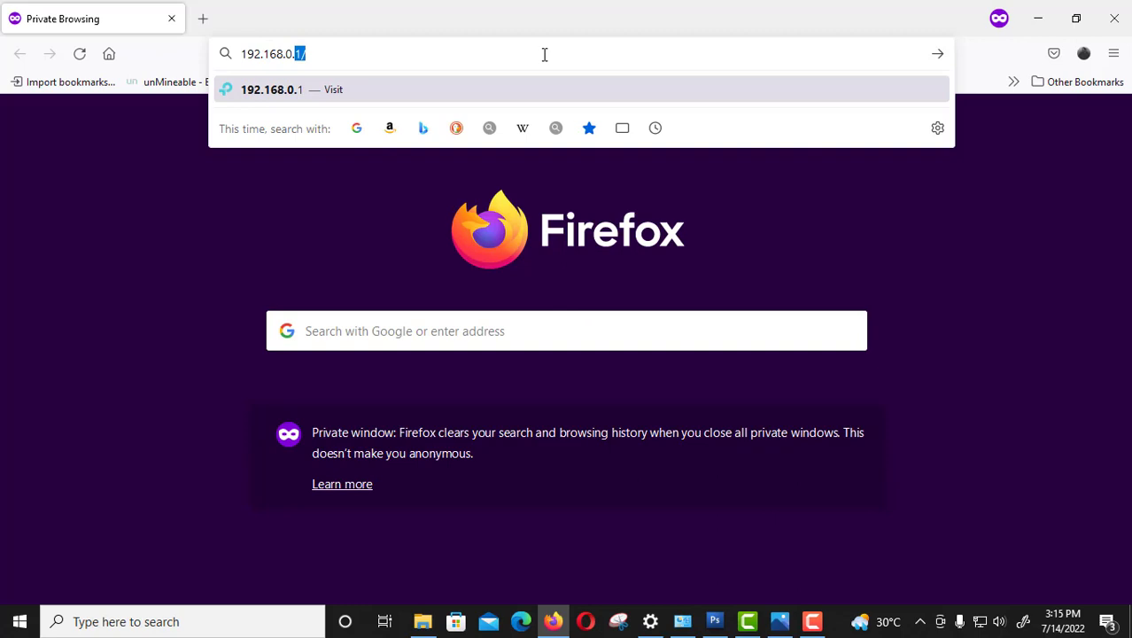
key("Return")
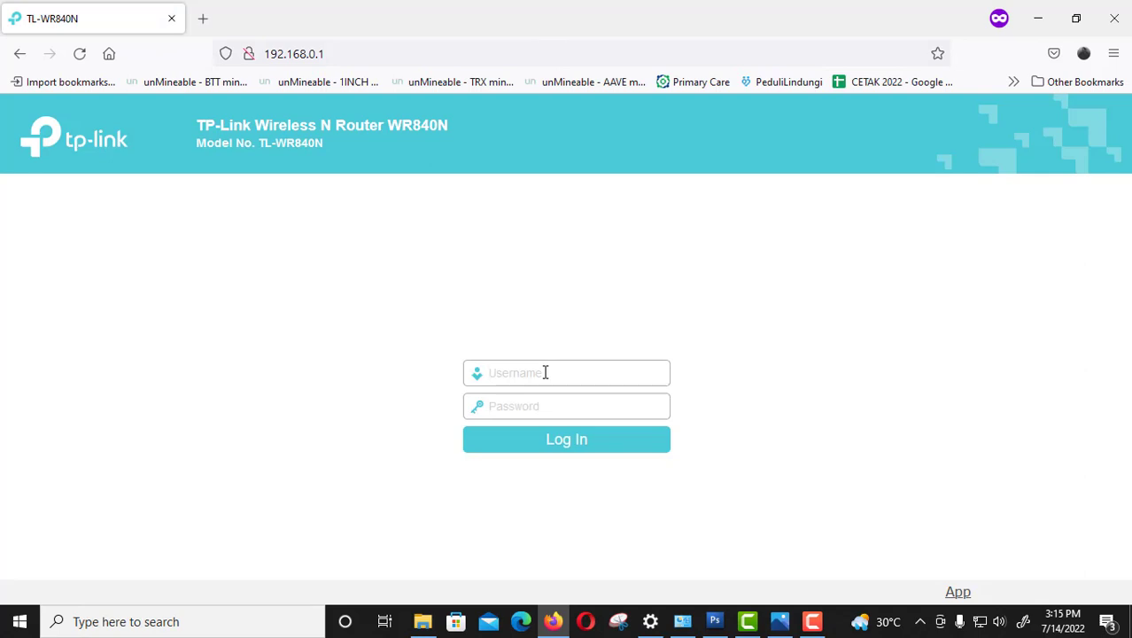
Log in with the admin credentials and re-save Wireless Router as the operation mode.
type("adminadmin")
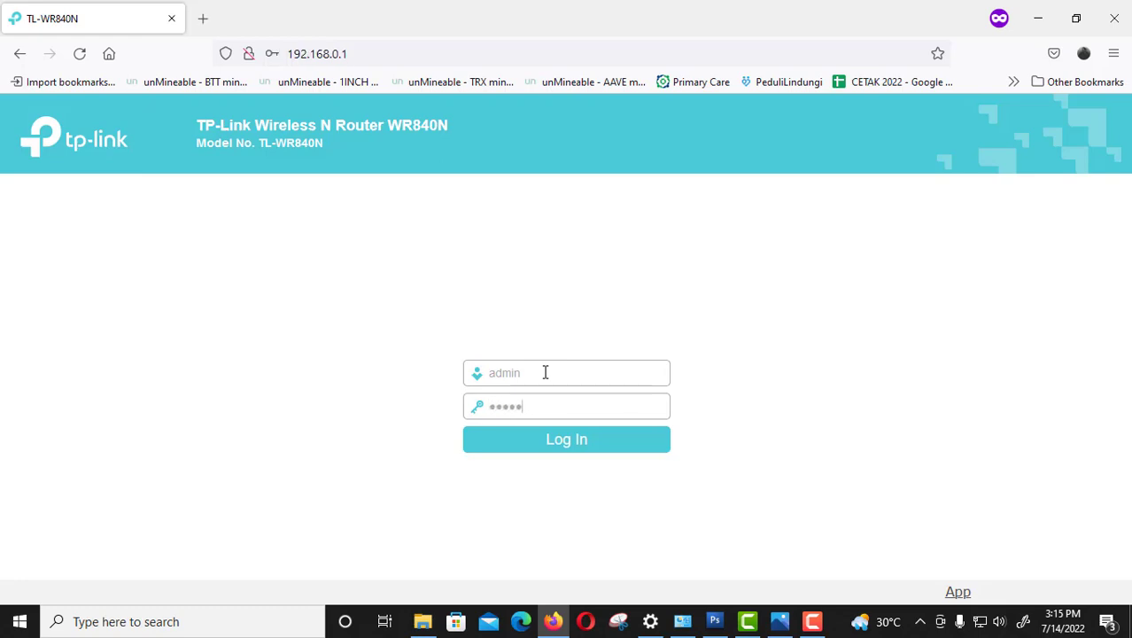
key("Return")
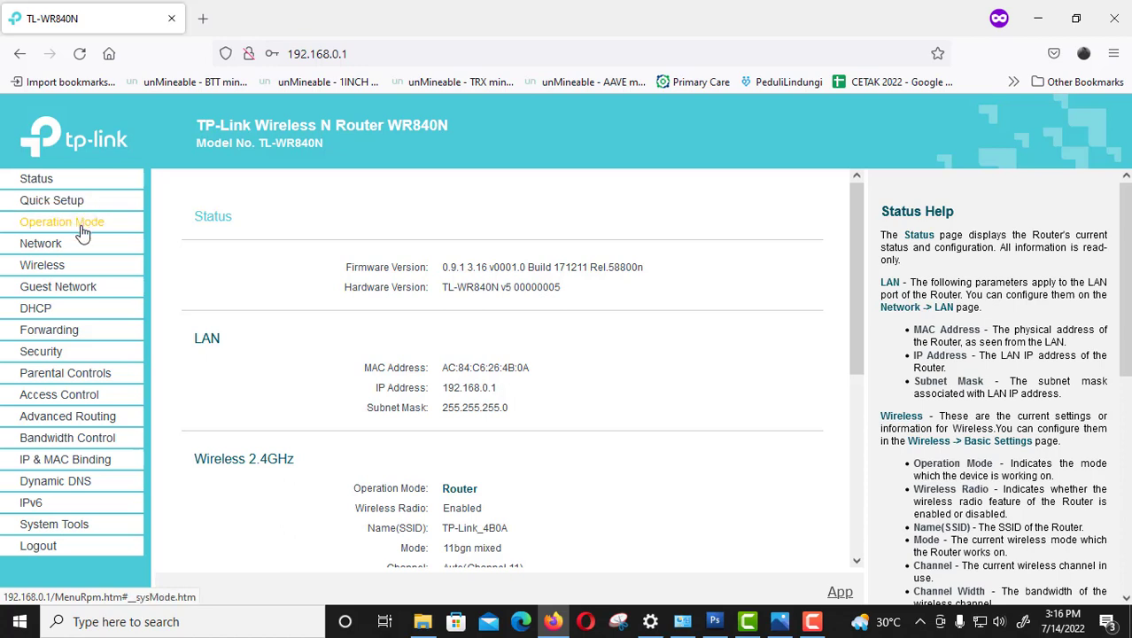
left_click(83, 232)
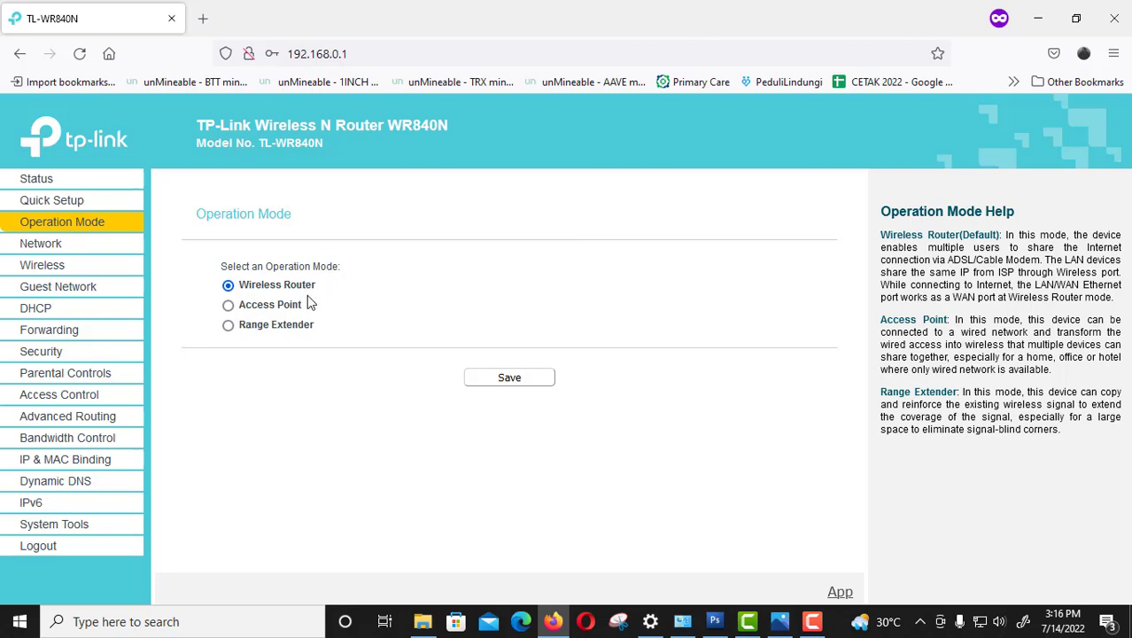
left_click(538, 384)
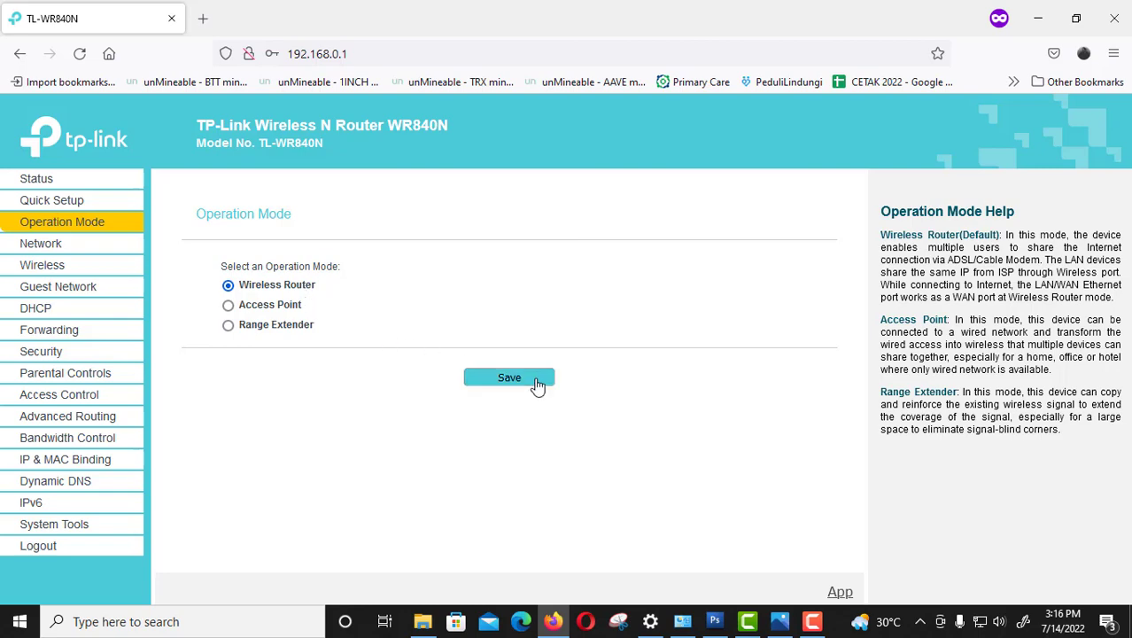
left_click(703, 379)
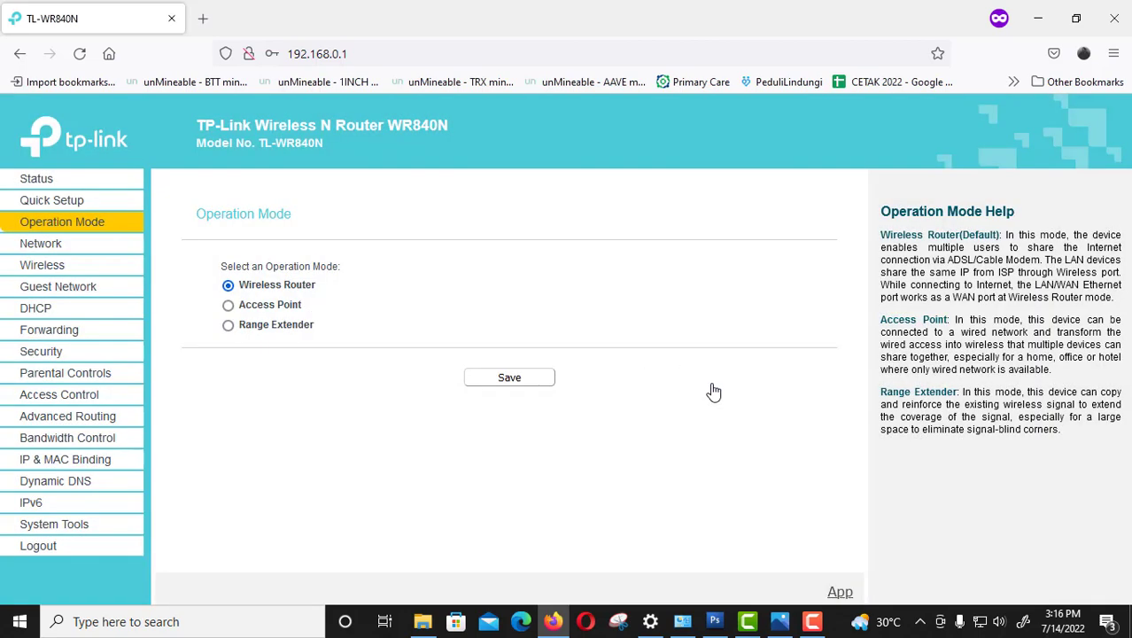
left_click(58, 247)
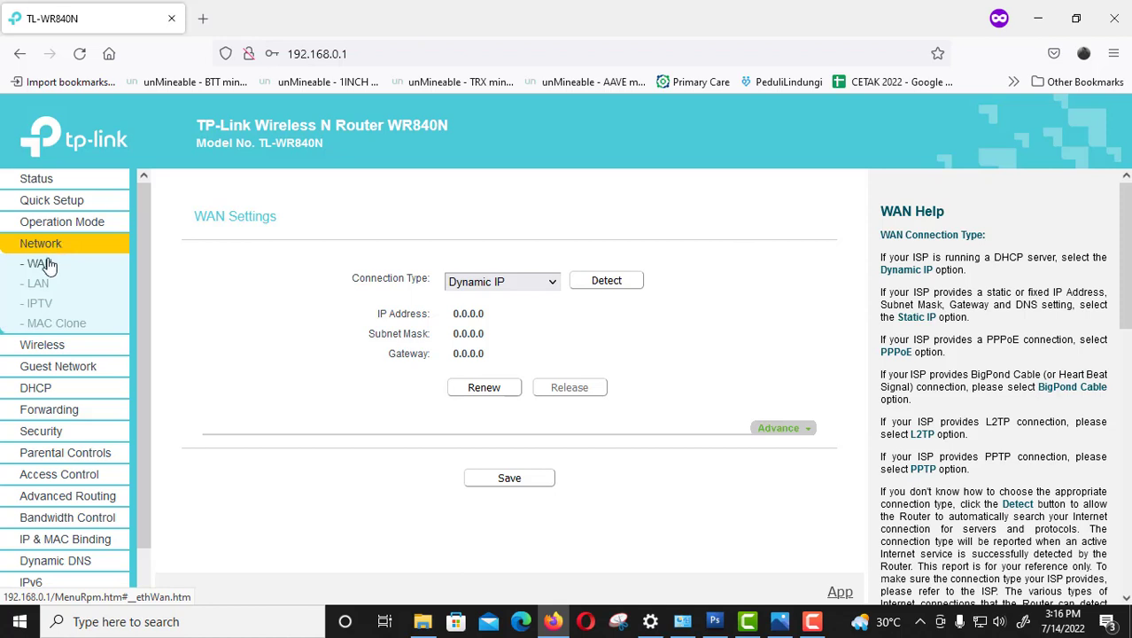
Set the WAN connection type to Static IP after checking the topology diagram.
left_click(515, 287)
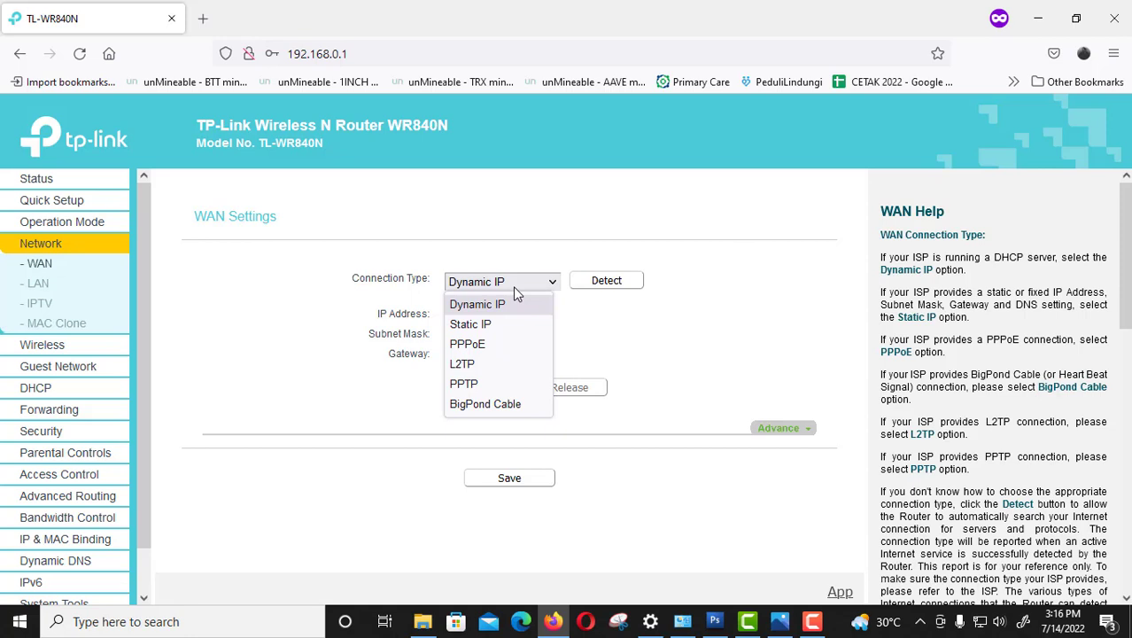
left_click(500, 326)
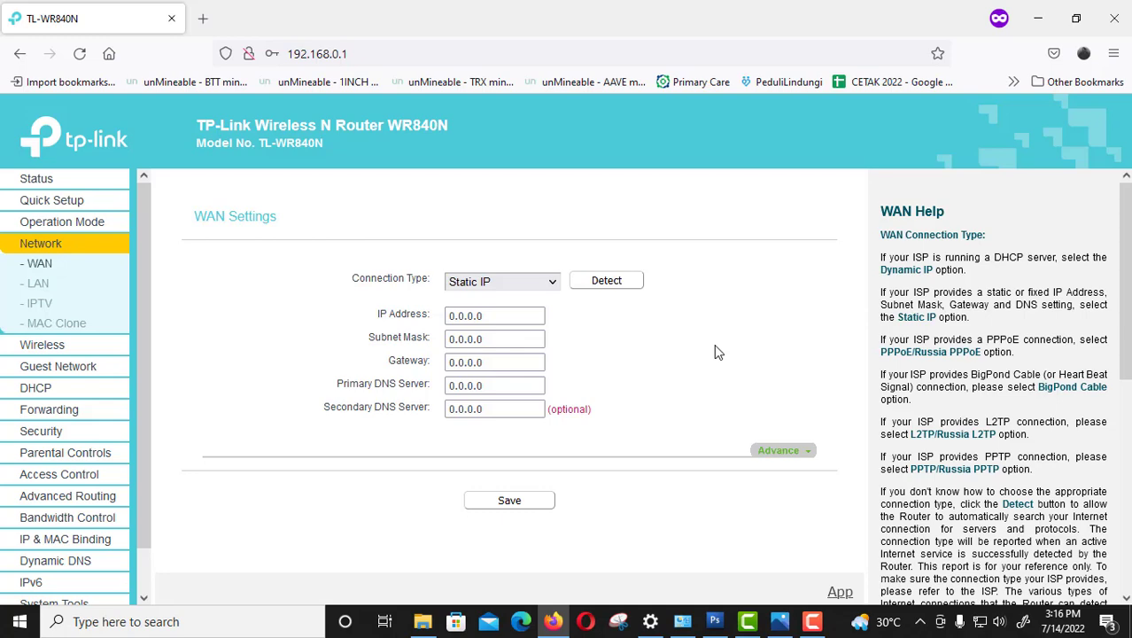
left_click(780, 623)
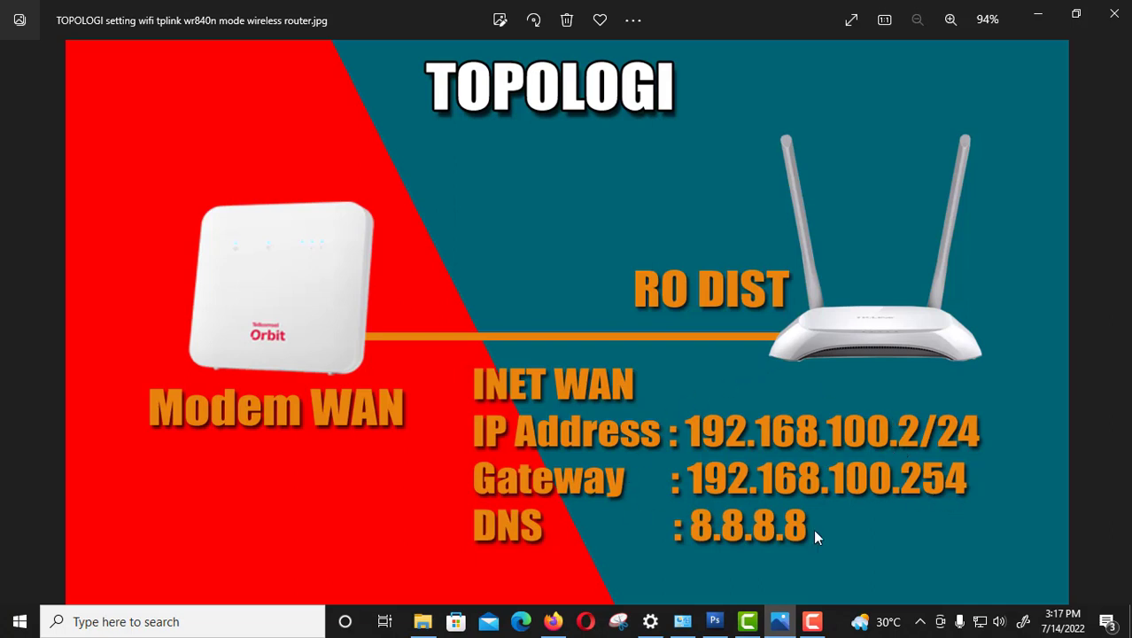
left_click(780, 623)
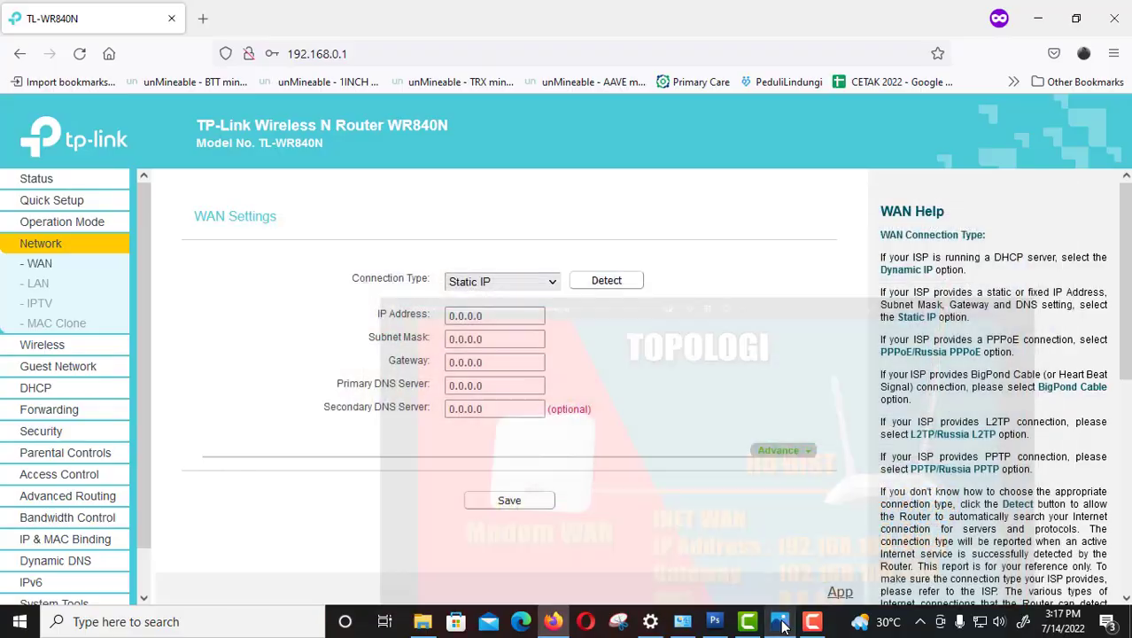
left_click_drag(493, 317, 399, 296)
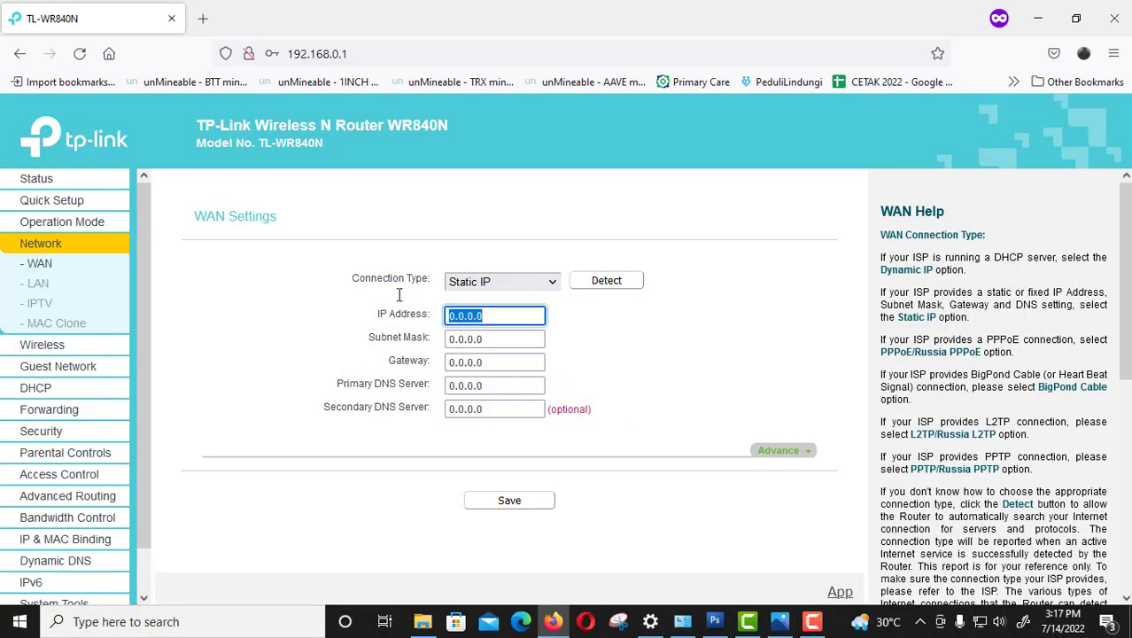
Enter WAN IP 192.168.100.2, subnet mask 255.255.255.0 and gateway 192.168.100.254.
type("192.168.100.2")
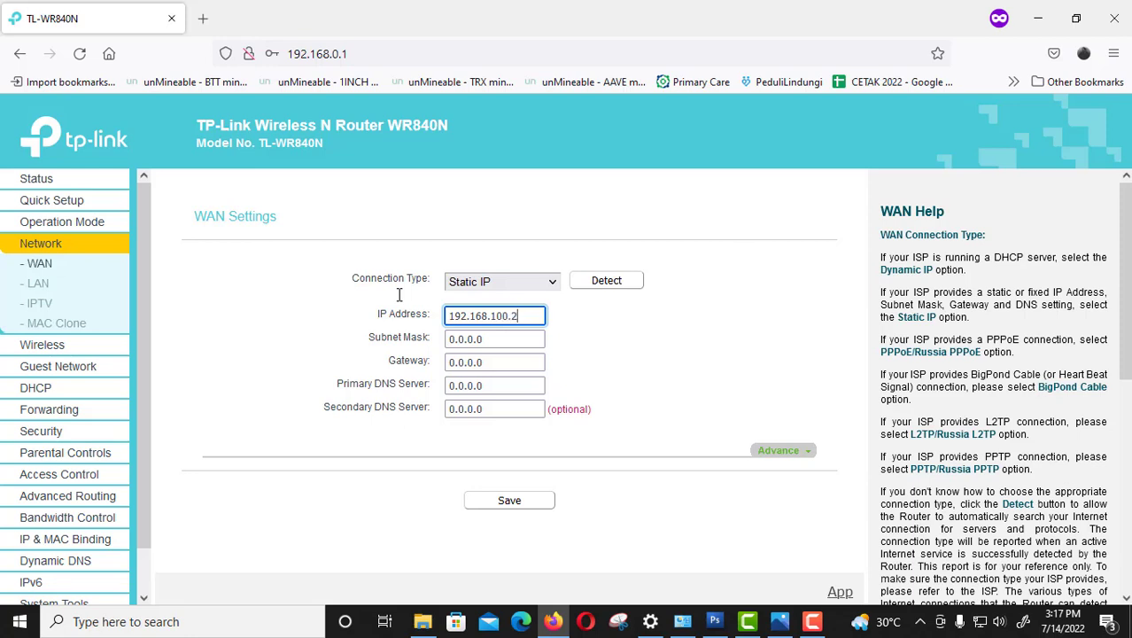
key("Tab")
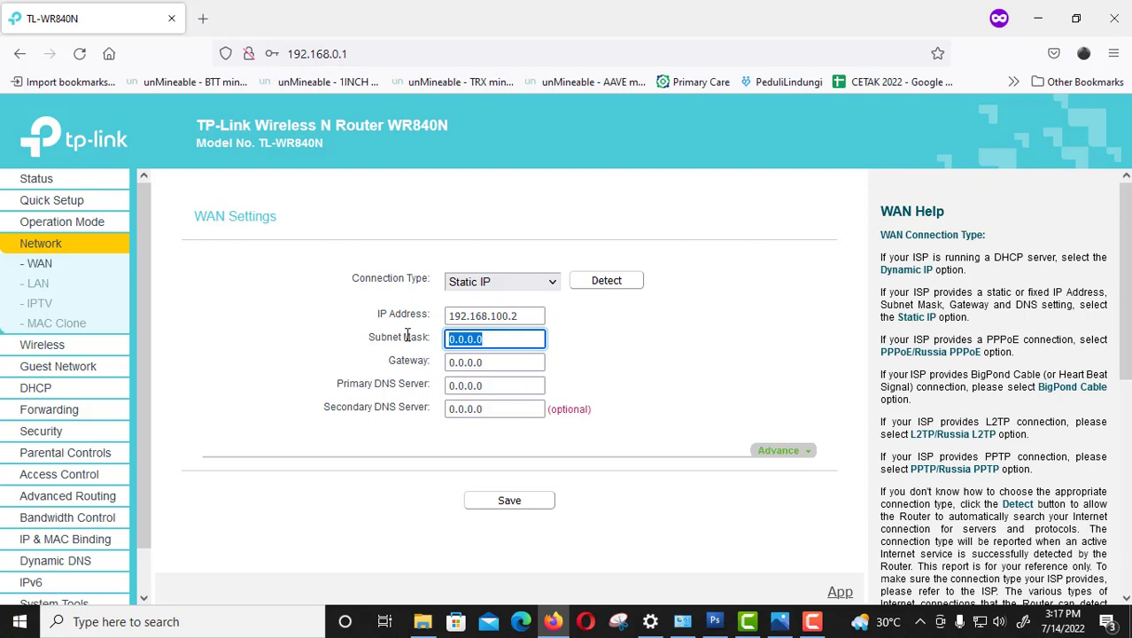
type("255.255.255.0")
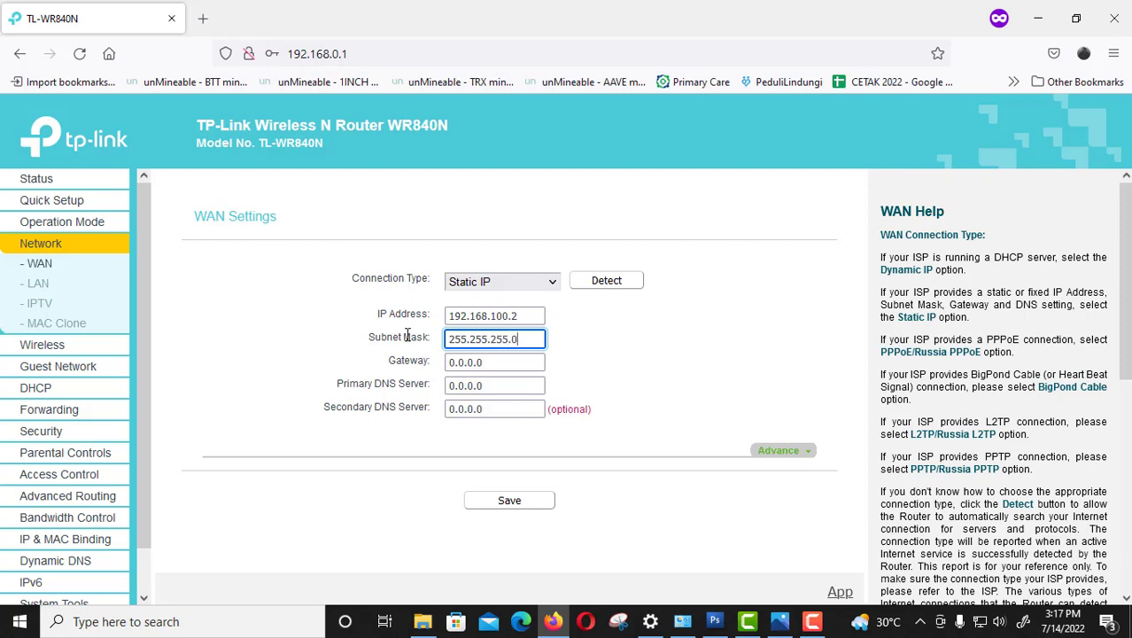
left_click(507, 370)
key("ctrl+a")
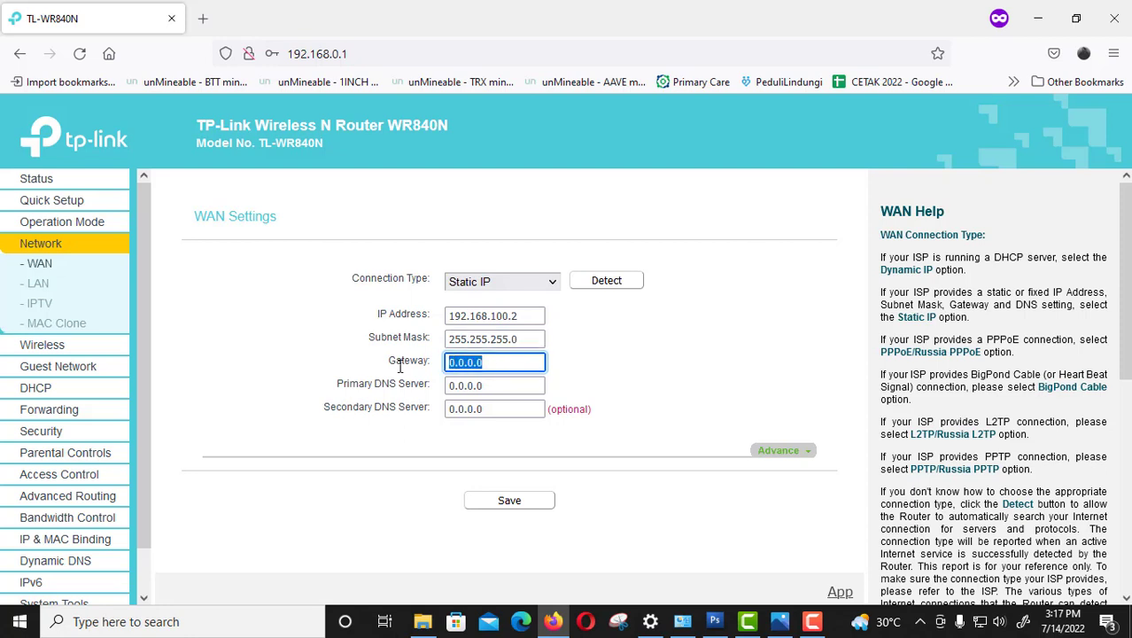
type("192.168.100.254")
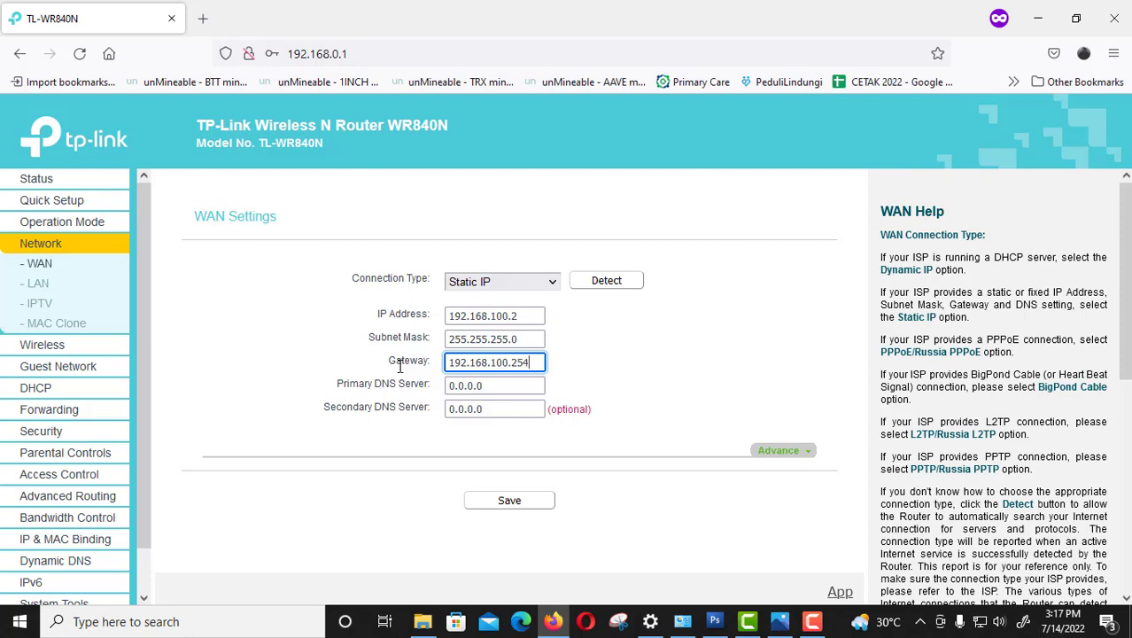
Set the primary DNS to 8.8.8.8 and the secondary DNS to 1.1.1.1.
key("Tab")
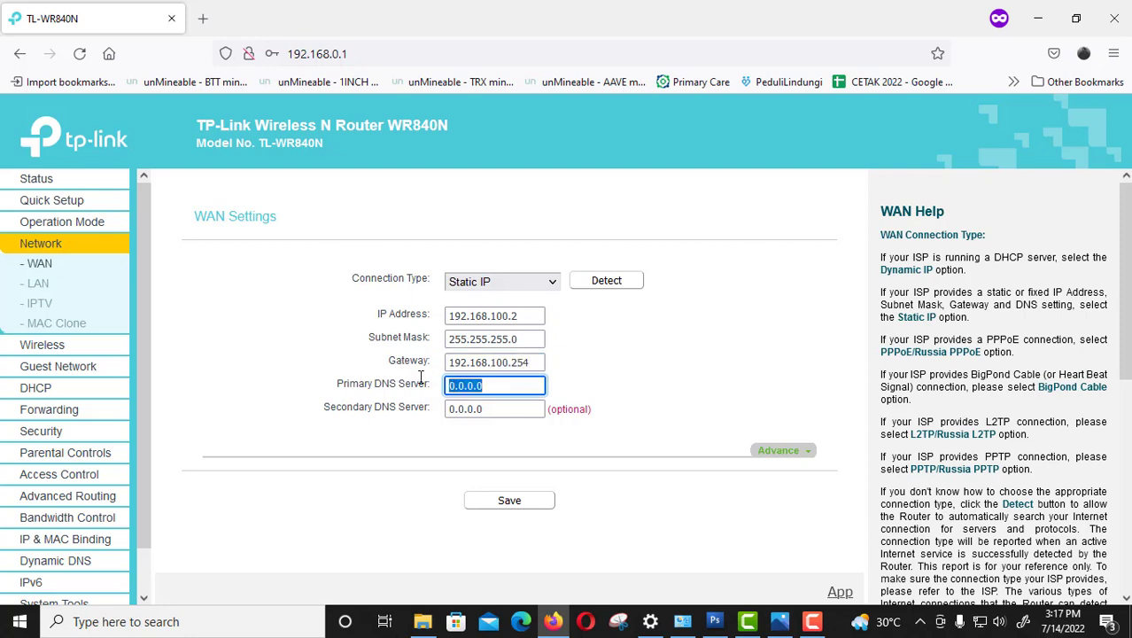
type("8.8.8.8")
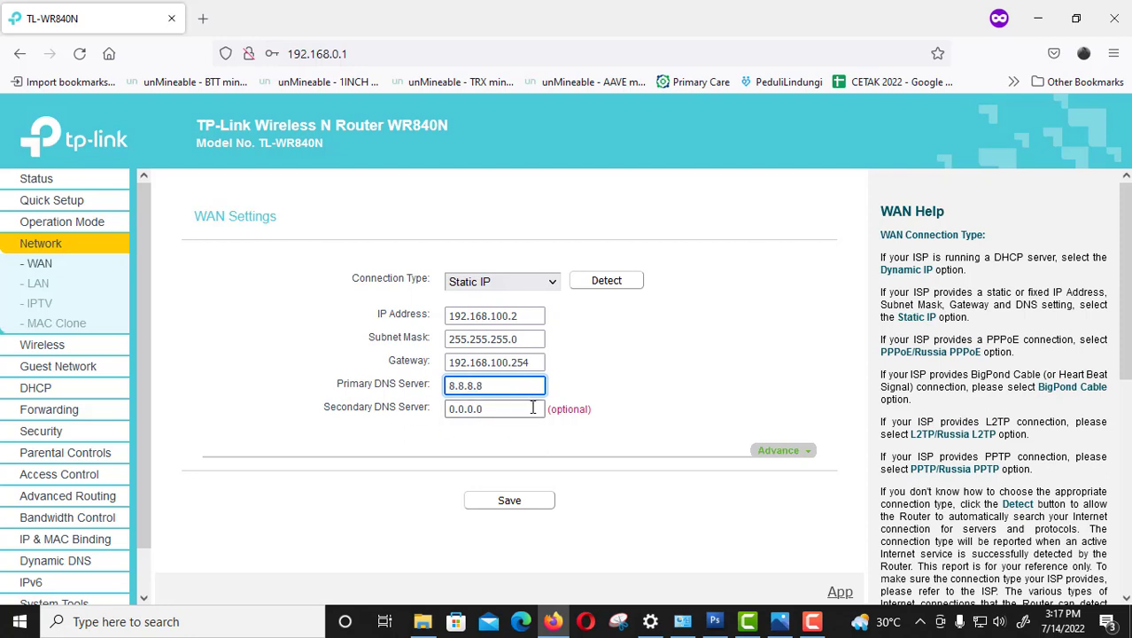
left_click(601, 446)
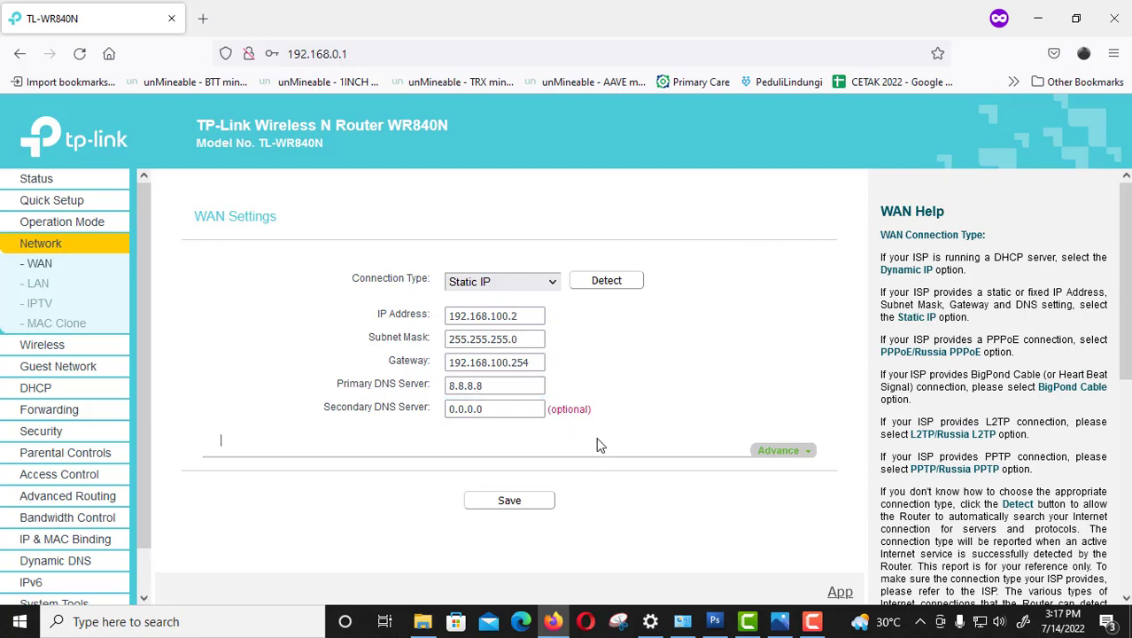
left_click(492, 408)
left_click_drag(492, 407, 441, 402)
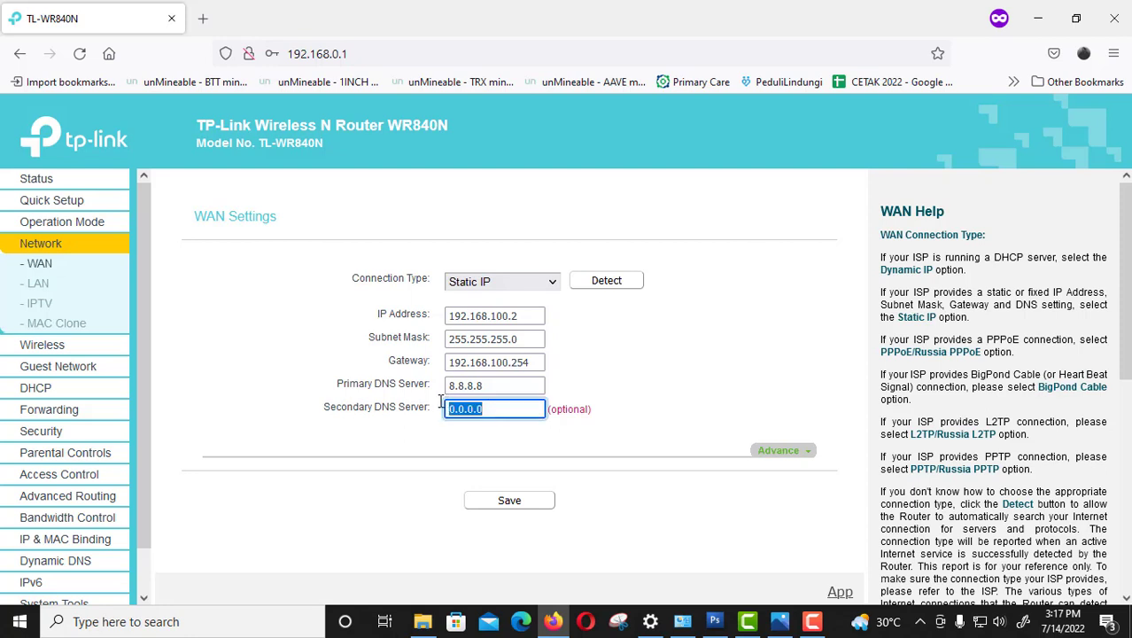
type("1.1.1.1")
Check the advanced MTU setting, then save the static WAN configuration.
left_click(797, 456)
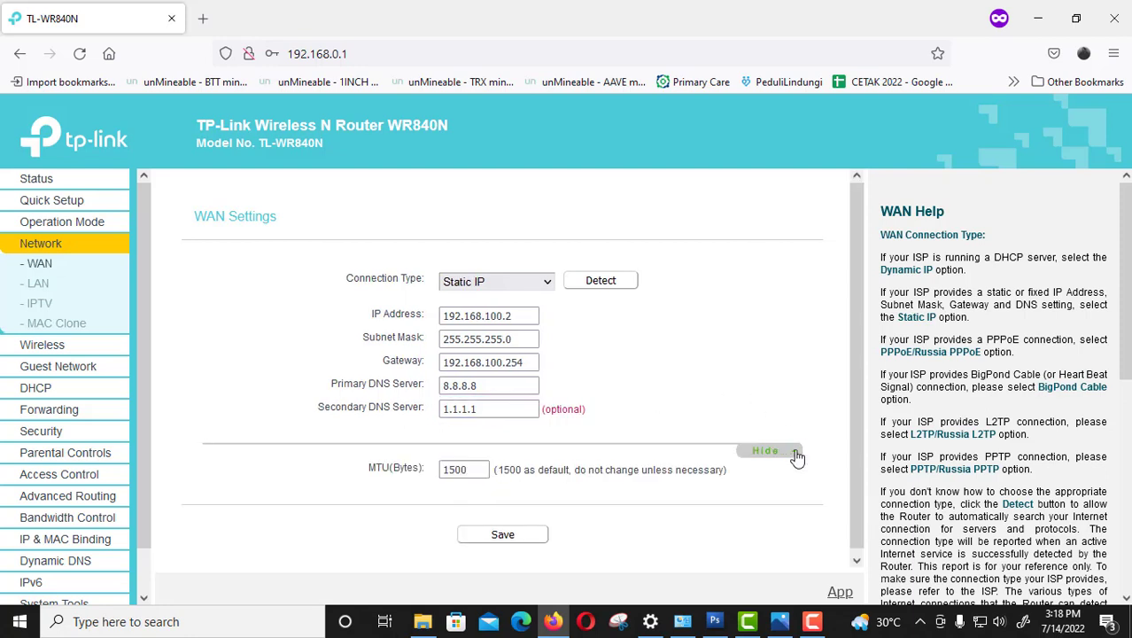
left_click(797, 454)
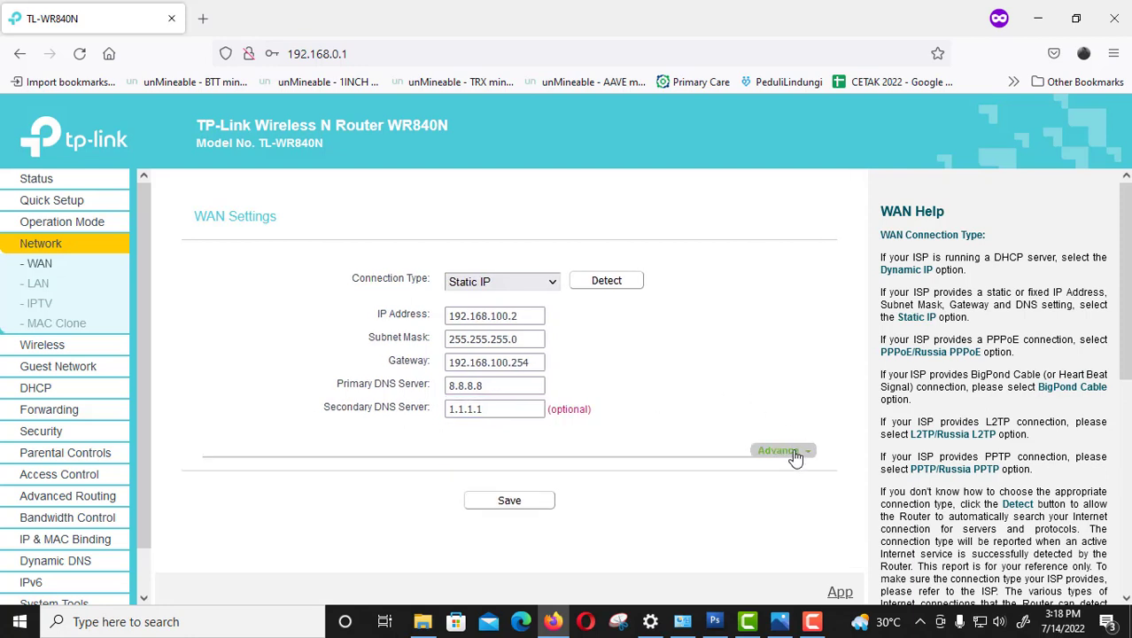
left_click(797, 453)
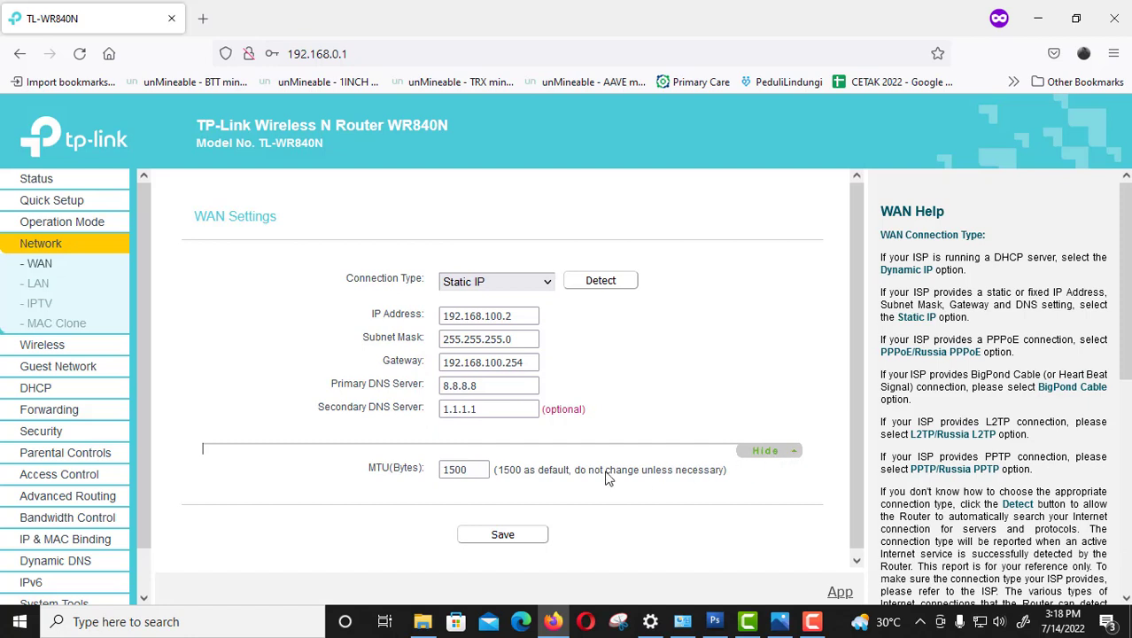
left_click(764, 453)
left_click(801, 453)
left_click(768, 454)
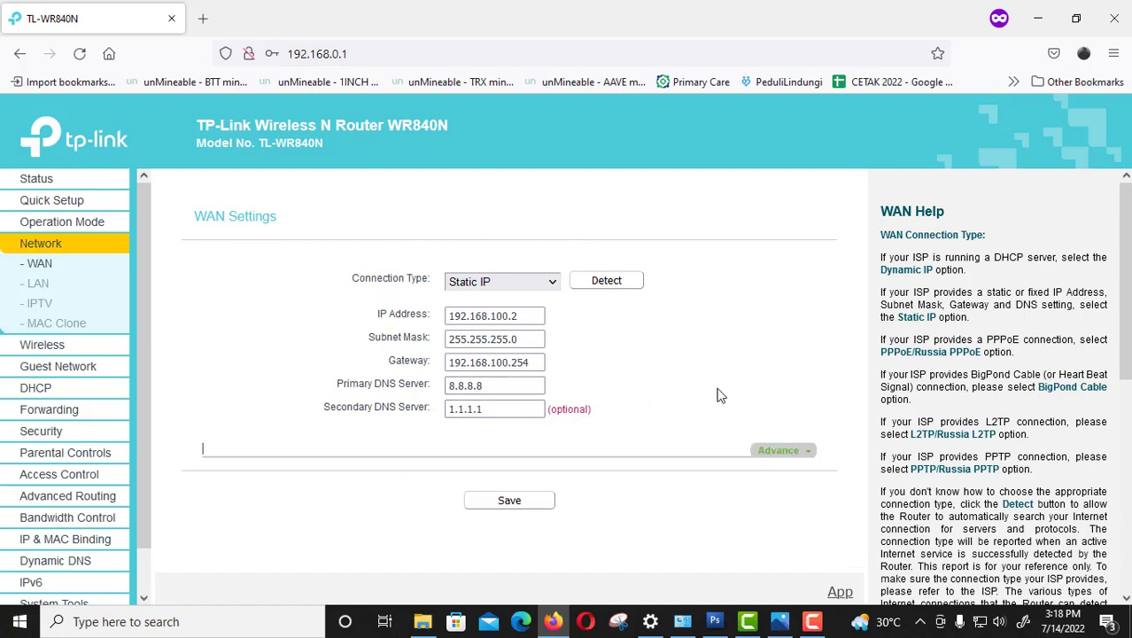
left_click(514, 511)
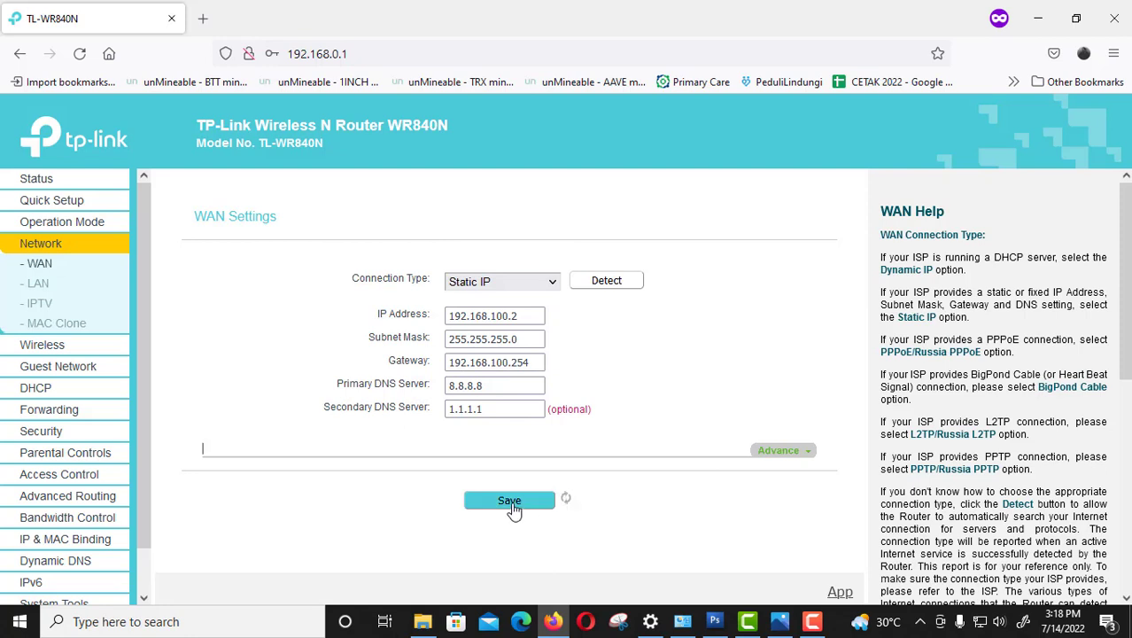
left_click(41, 285)
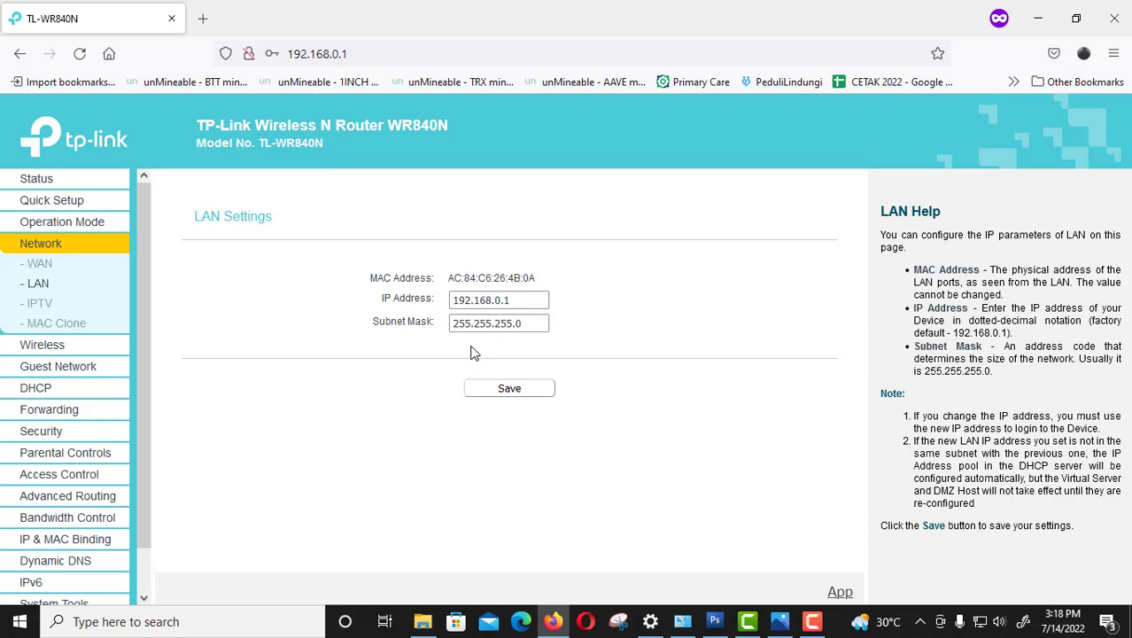
Rename the wireless network to 'duniajaringanindo' and save it.
left_click(67, 351)
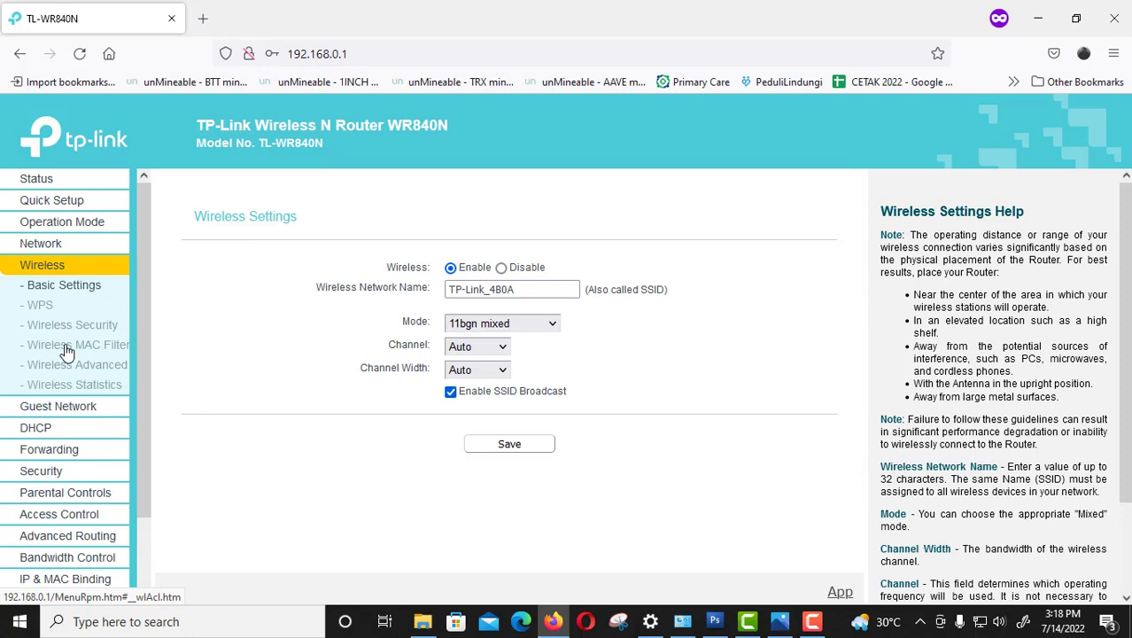
left_click(526, 288)
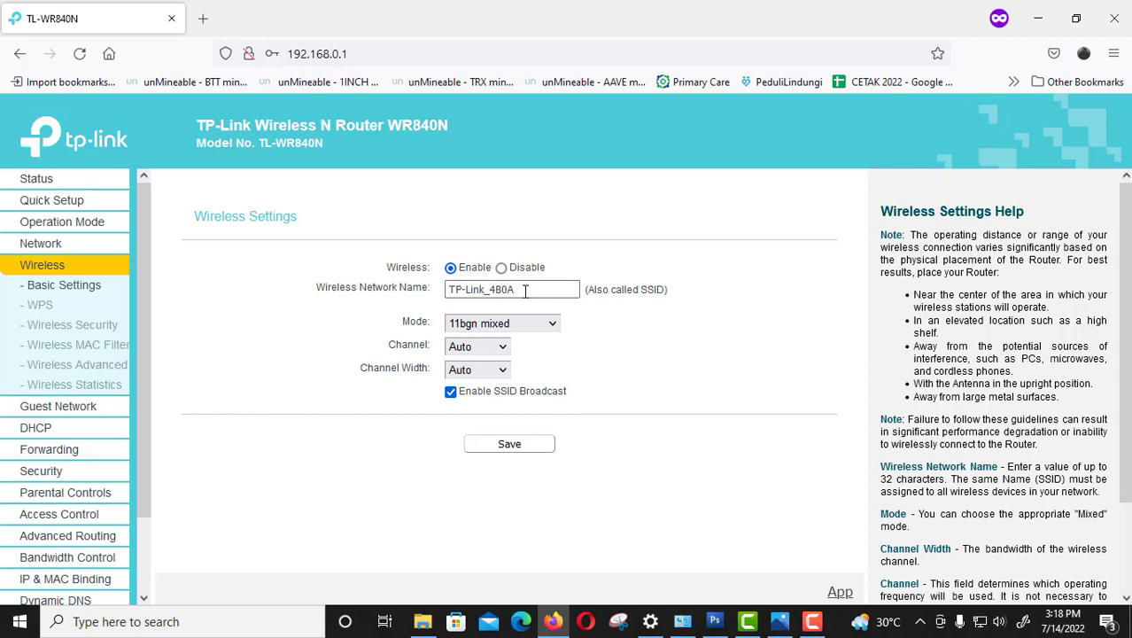
left_click_drag(525, 291, 385, 272)
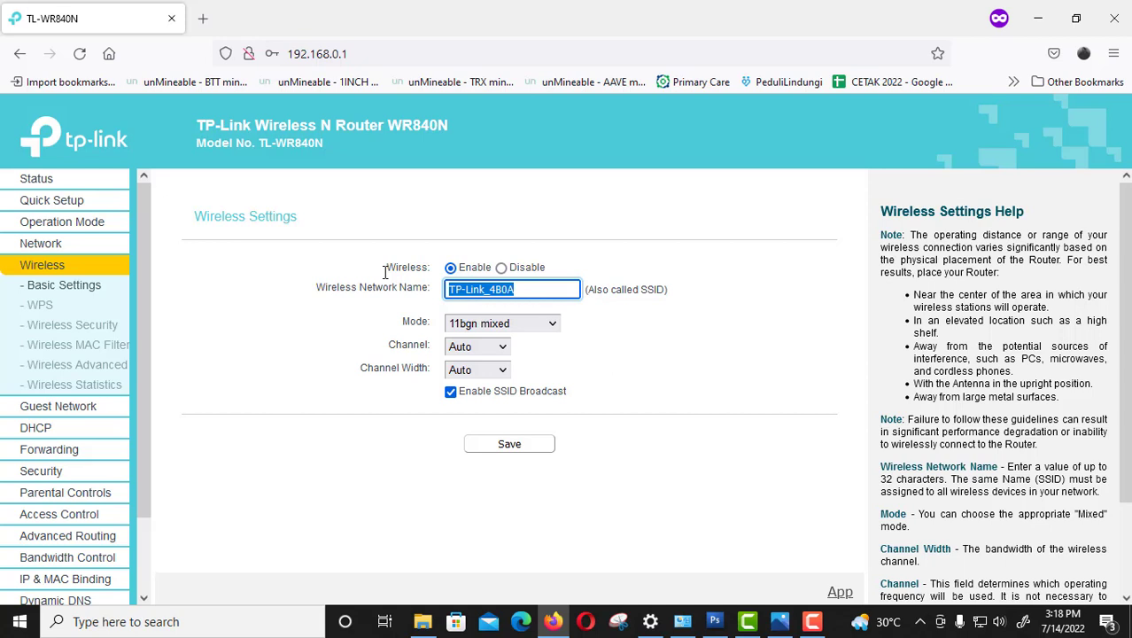
type("dunia")
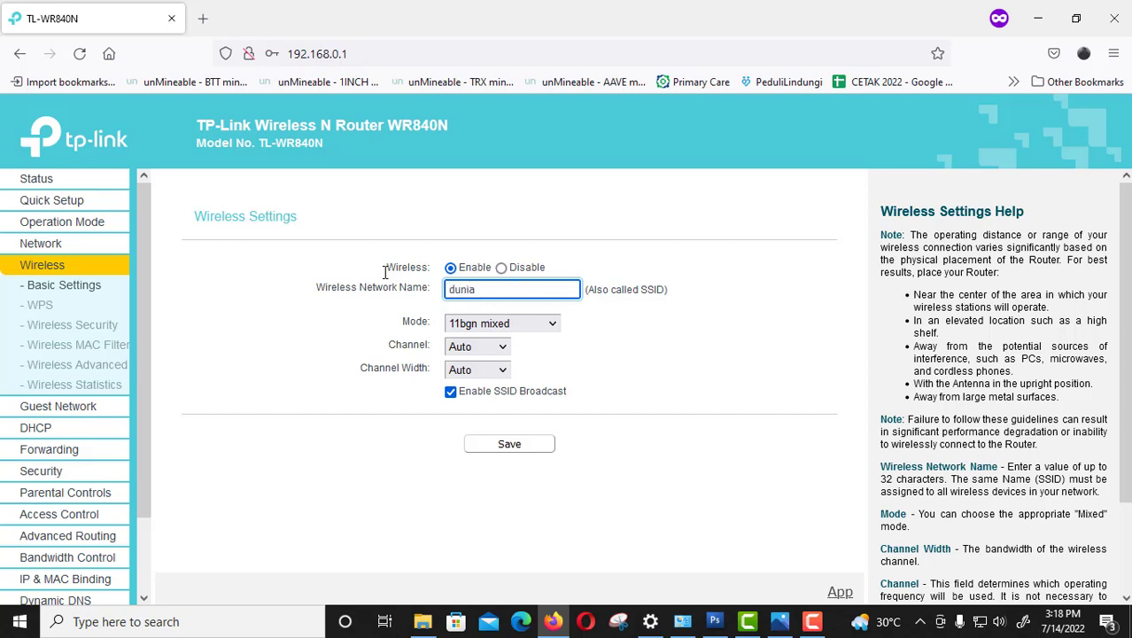
type("jaringanindo")
left_click(517, 454)
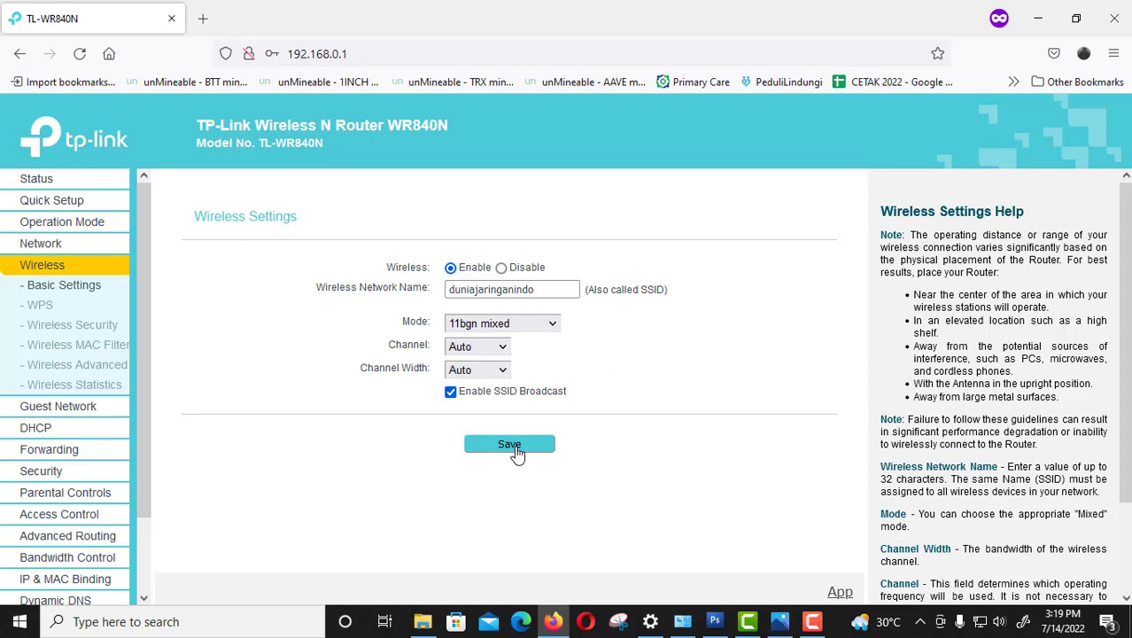
left_click_drag(140, 280, 140, 364)
left_click(34, 346)
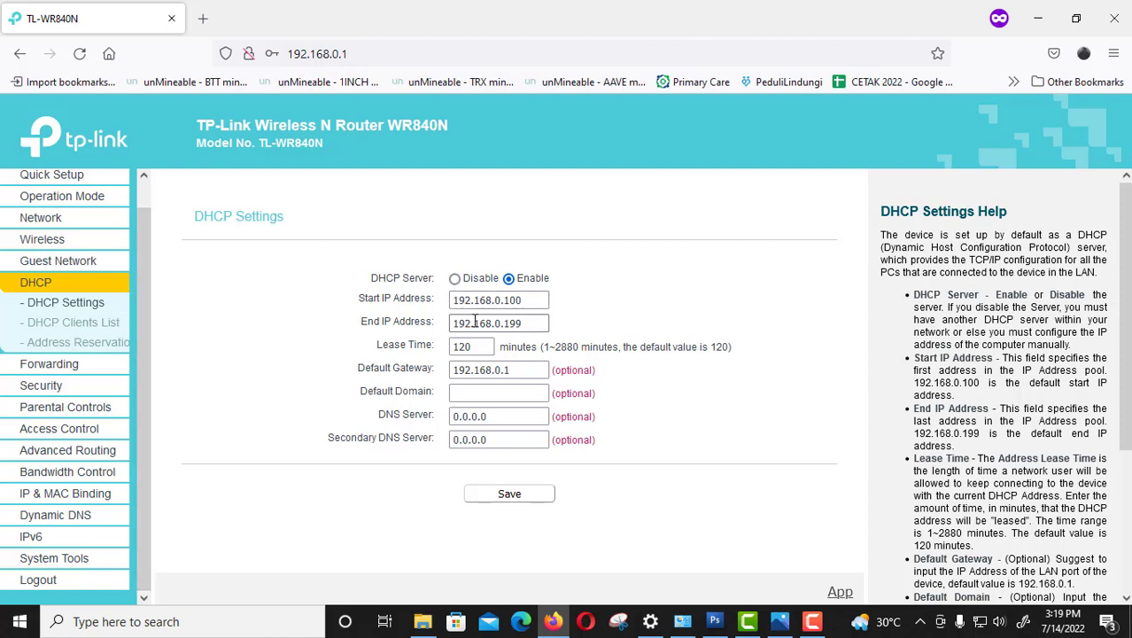
left_click(526, 322)
Review the static route list and the system routing table.
left_click(93, 451)
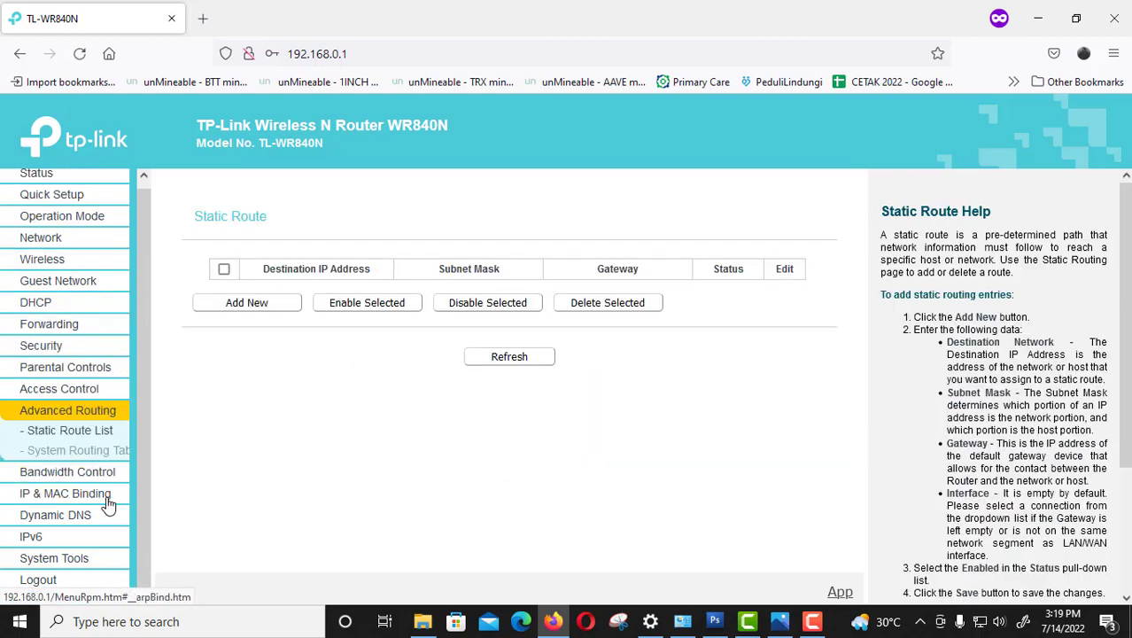
left_click(83, 457)
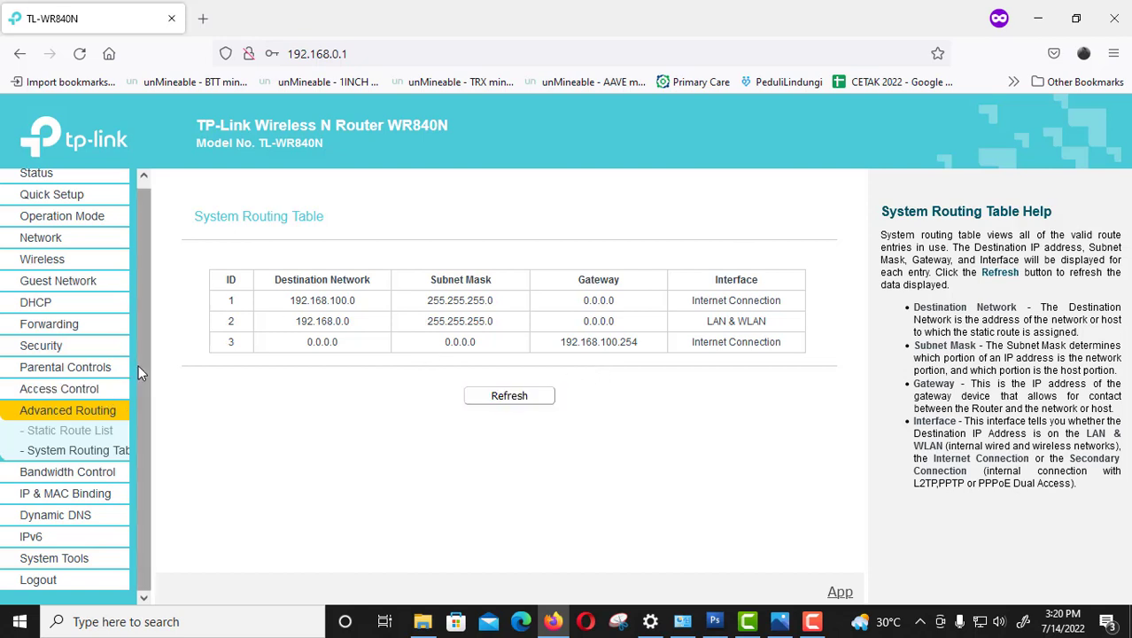
scroll(138, 365, "up", 1)
left_click(39, 178)
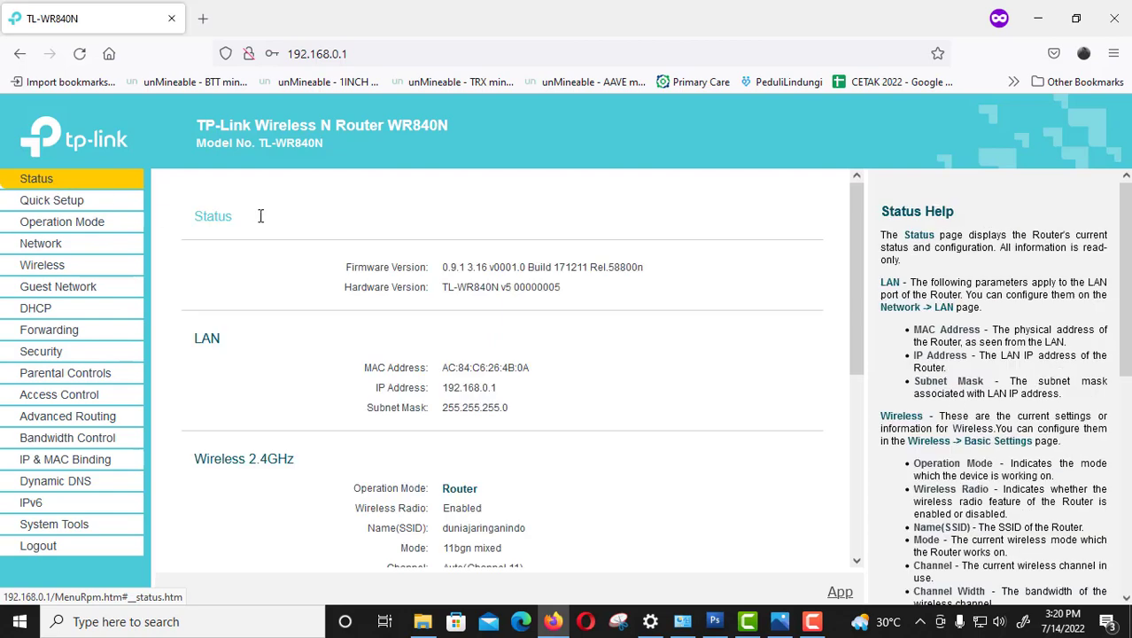
Scroll the Status page to the WAN section showing 192.168.100.2 and DNS 8.8.8.8, 1.1.1.1.
left_click_drag(855, 227, 877, 400)
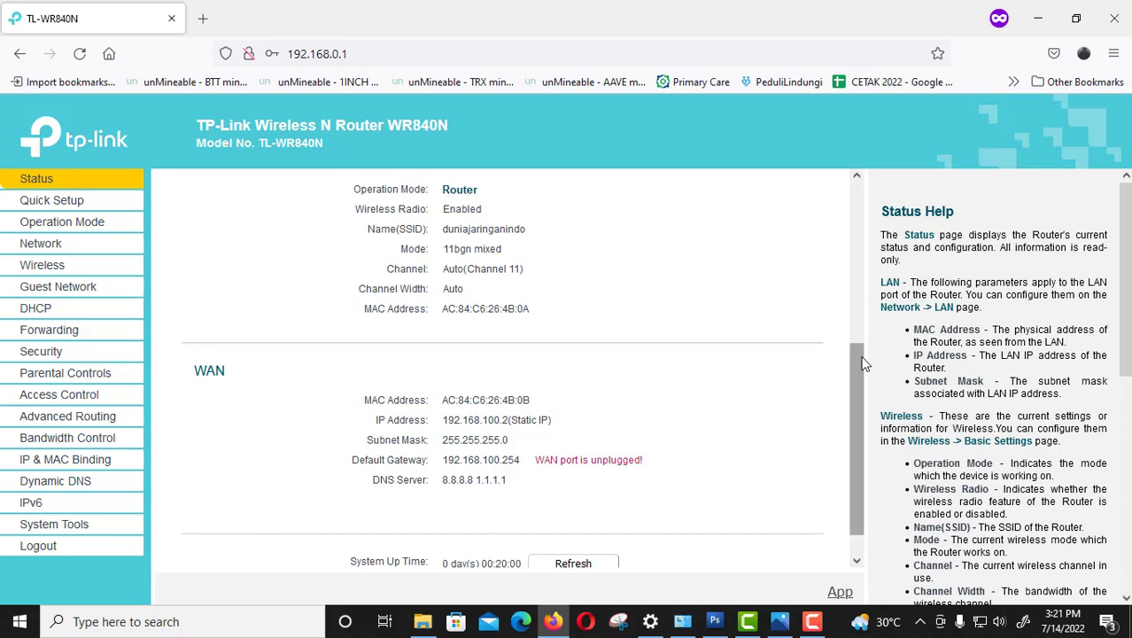
left_click_drag(865, 363, 865, 465)
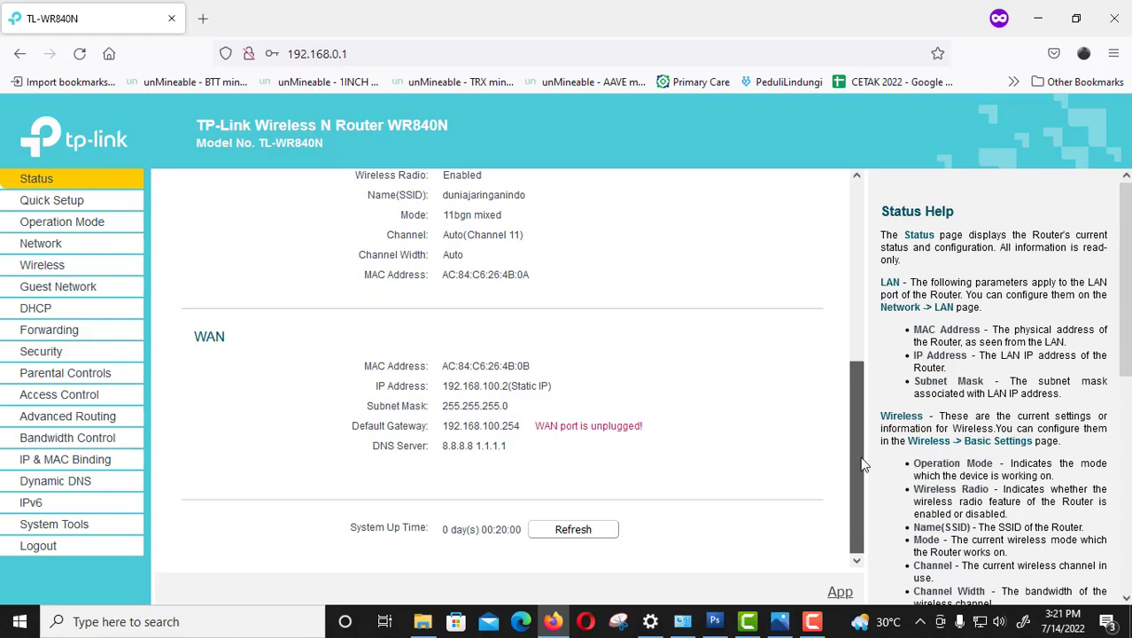
left_click(980, 624)
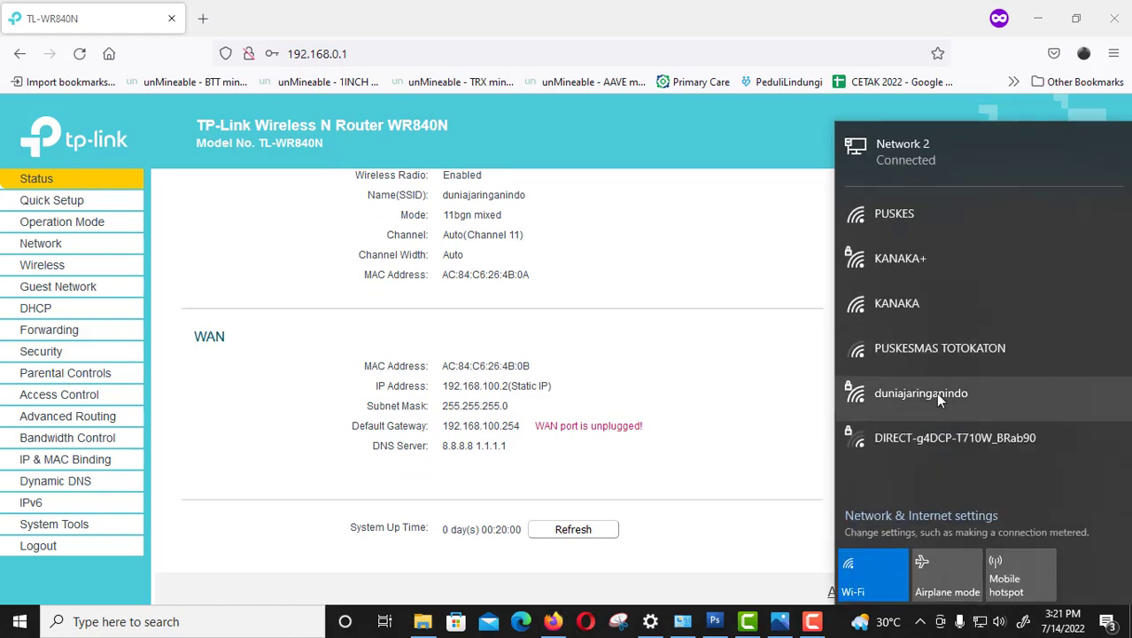
left_click(873, 572)
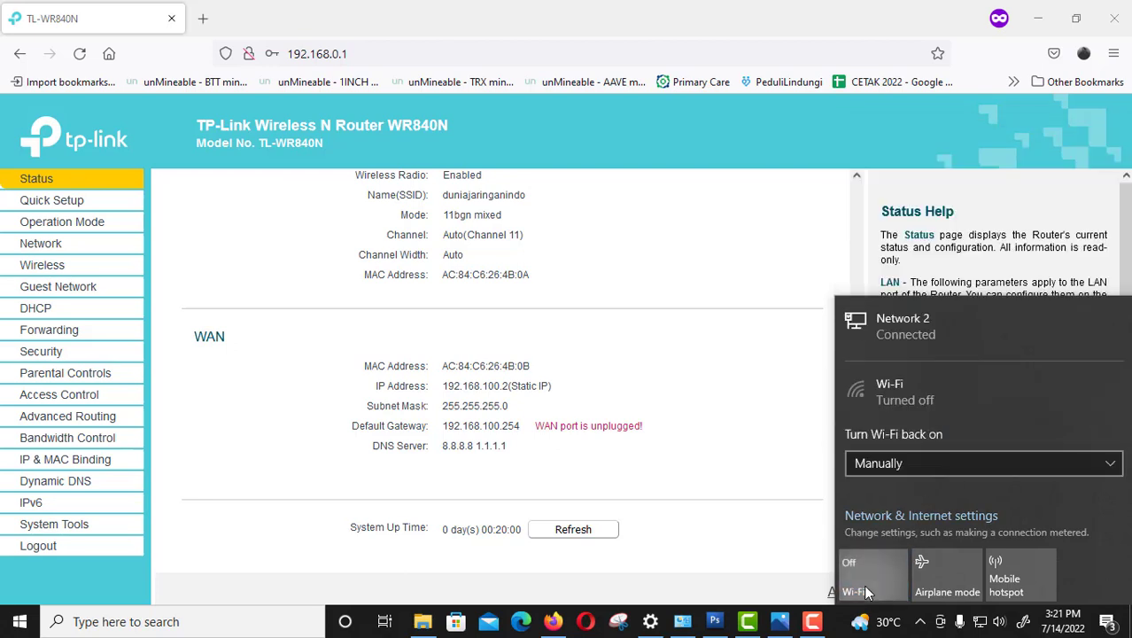
left_click(868, 589)
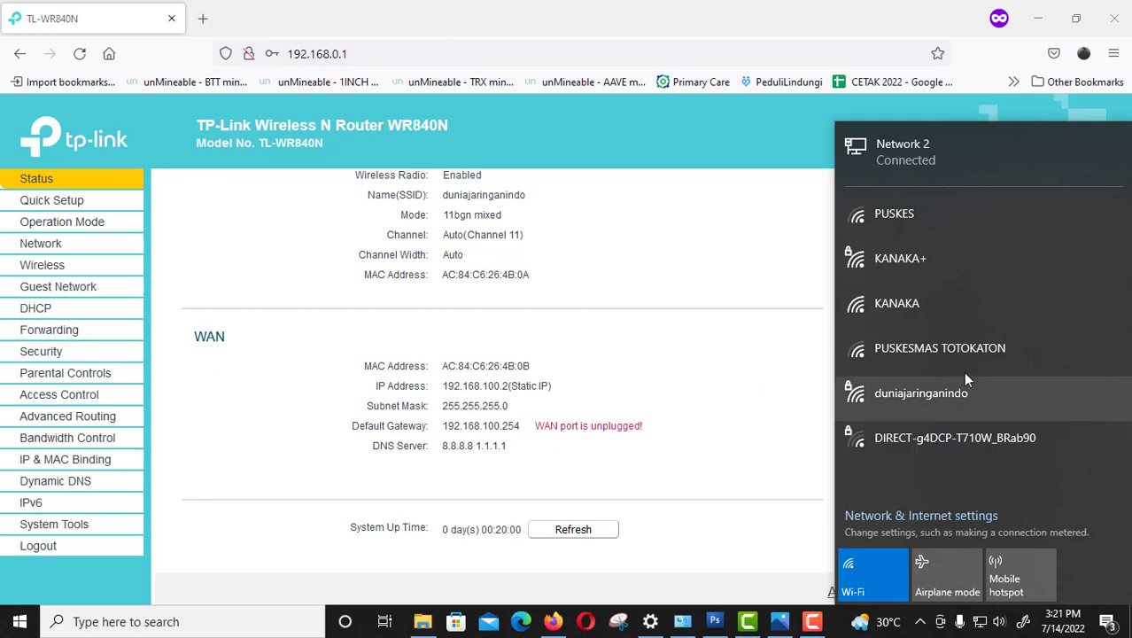
left_click(1003, 404)
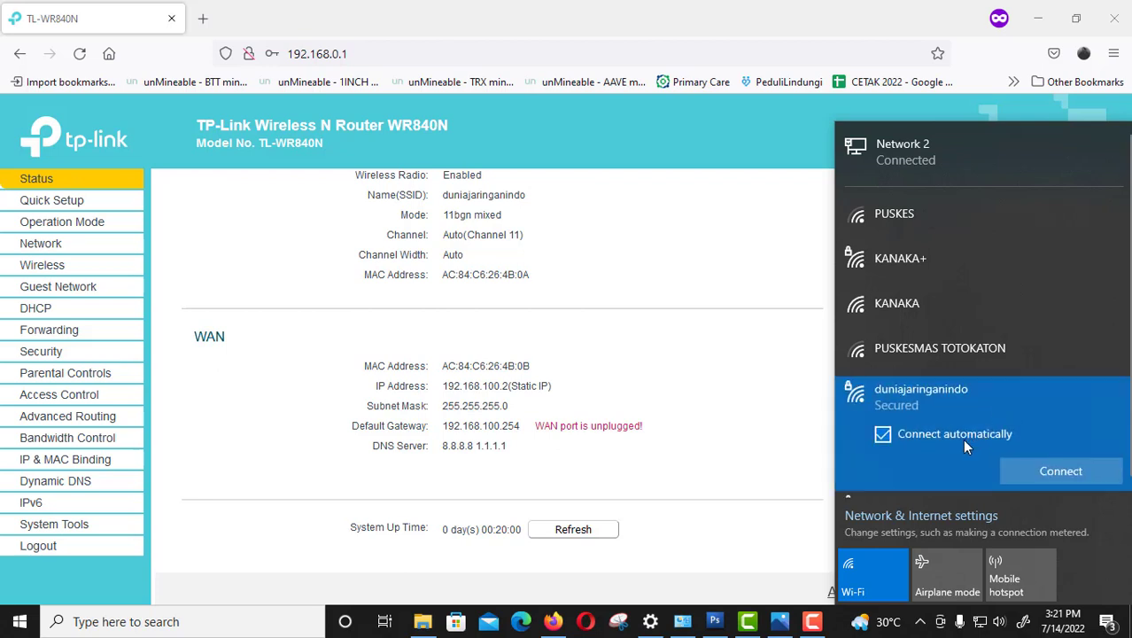
left_click(1049, 470)
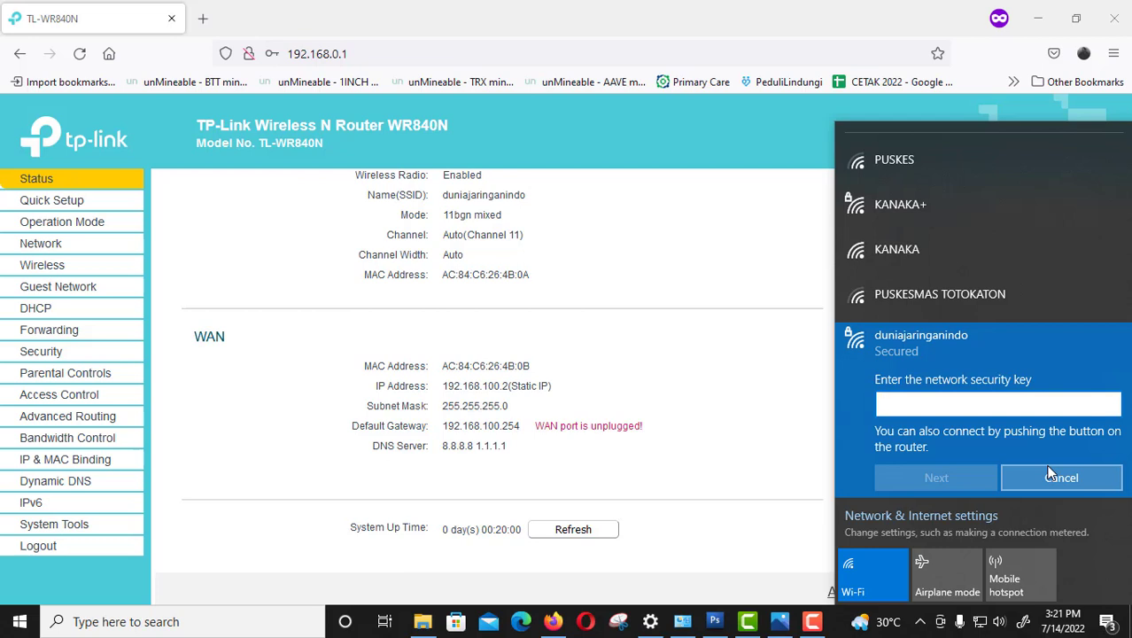
left_click(734, 251)
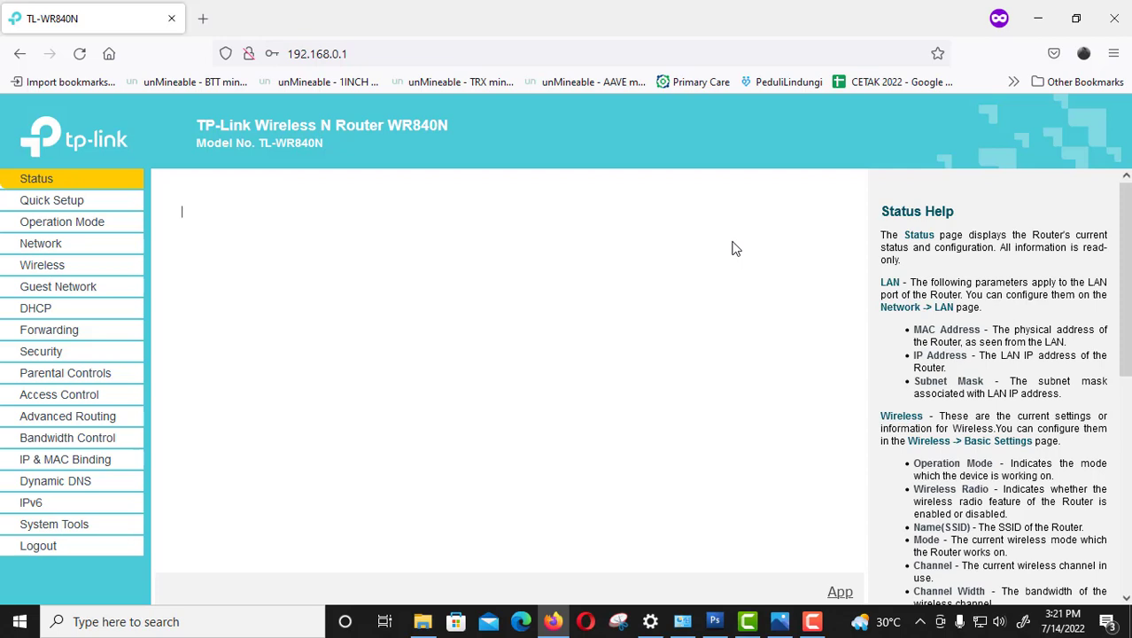
Reload the router admin and save a new WPA2-PSK AES wireless password.
left_click(383, 53)
key("Return")
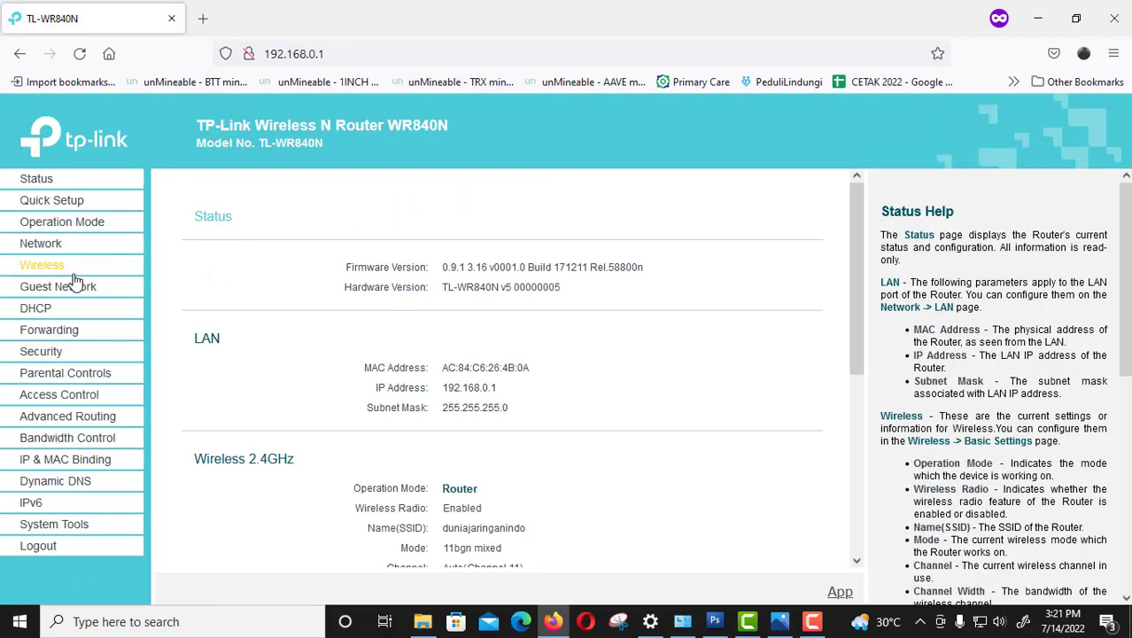
left_click(74, 267)
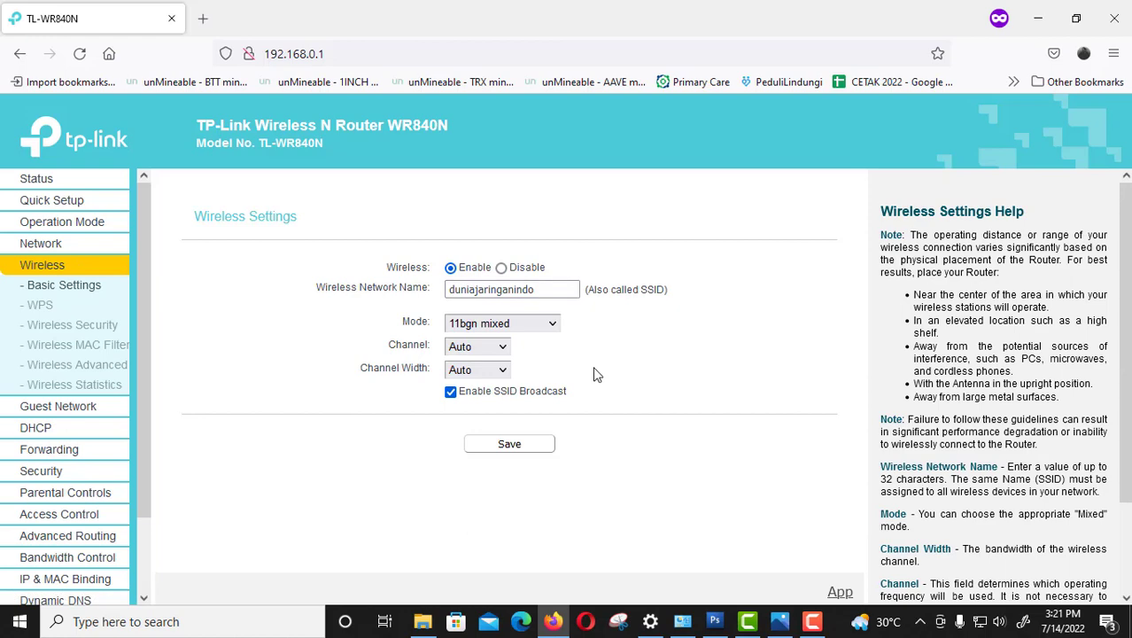
left_click(104, 326)
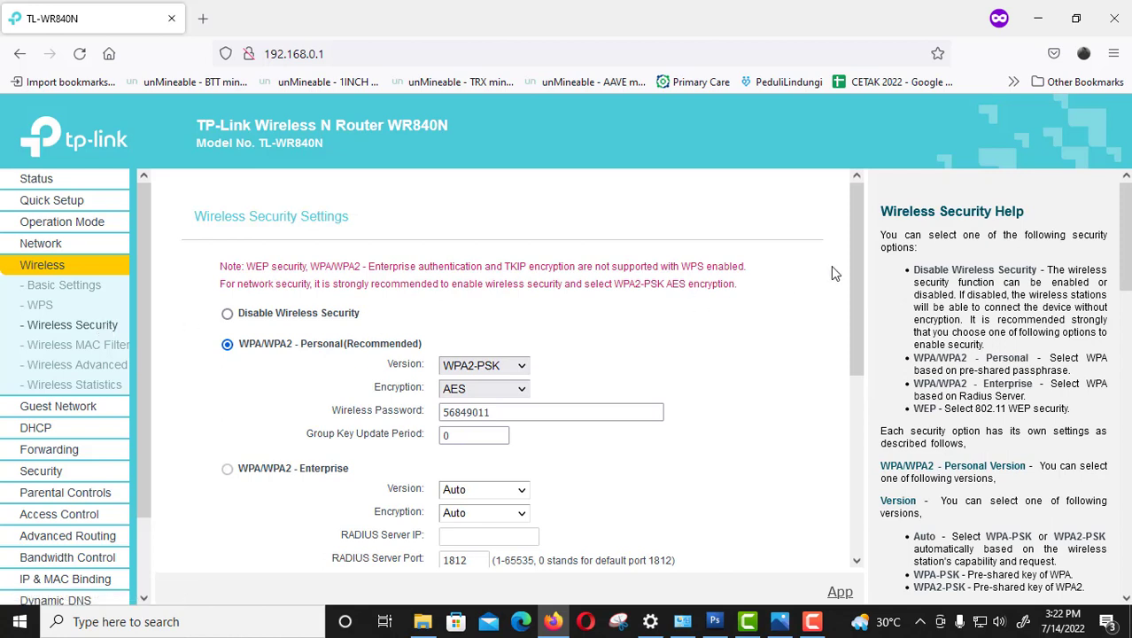
left_click_drag(851, 257, 851, 310)
left_click_drag(496, 315, 413, 305)
type("12345678")
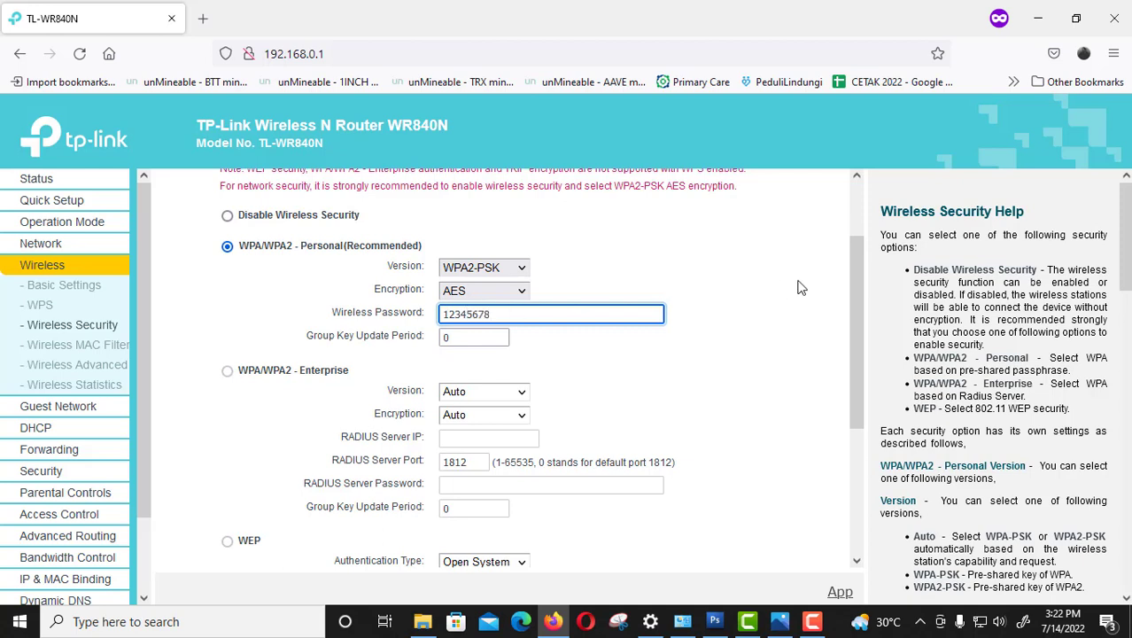
left_click_drag(855, 280, 786, 457)
left_click(512, 533)
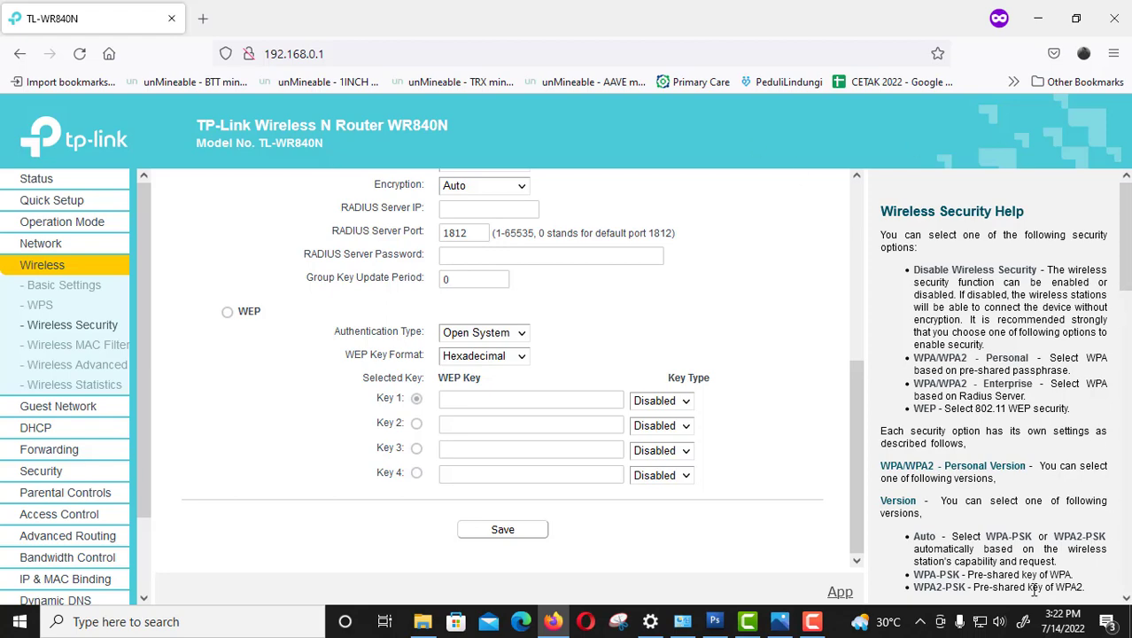
left_click(986, 623)
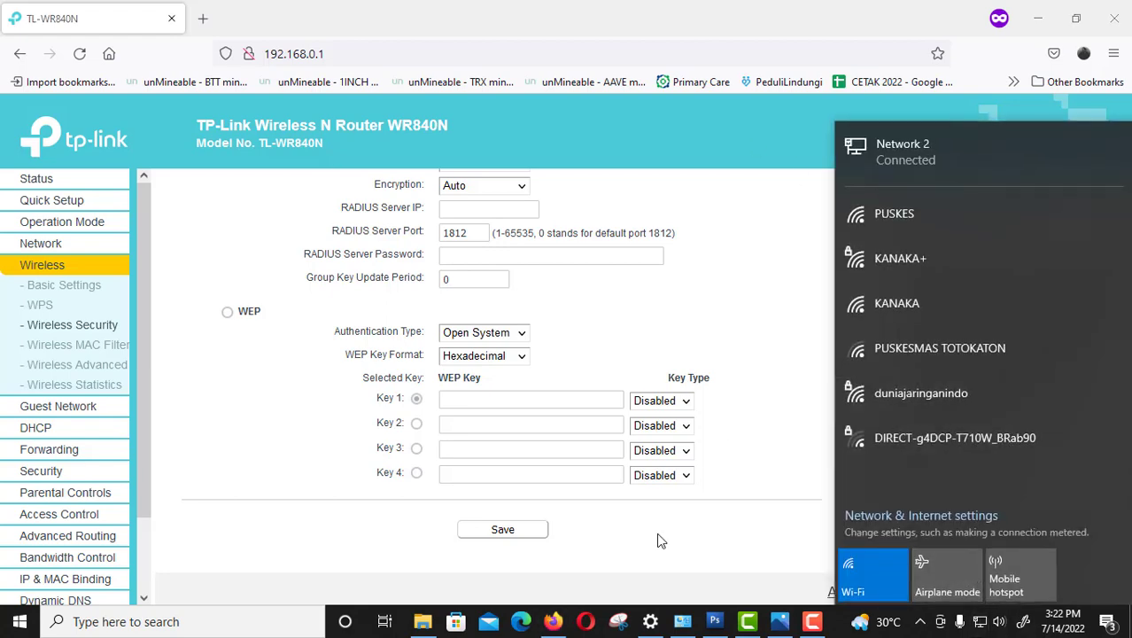
Disable the Ethernet adapter in Network Connections.
left_click(691, 628)
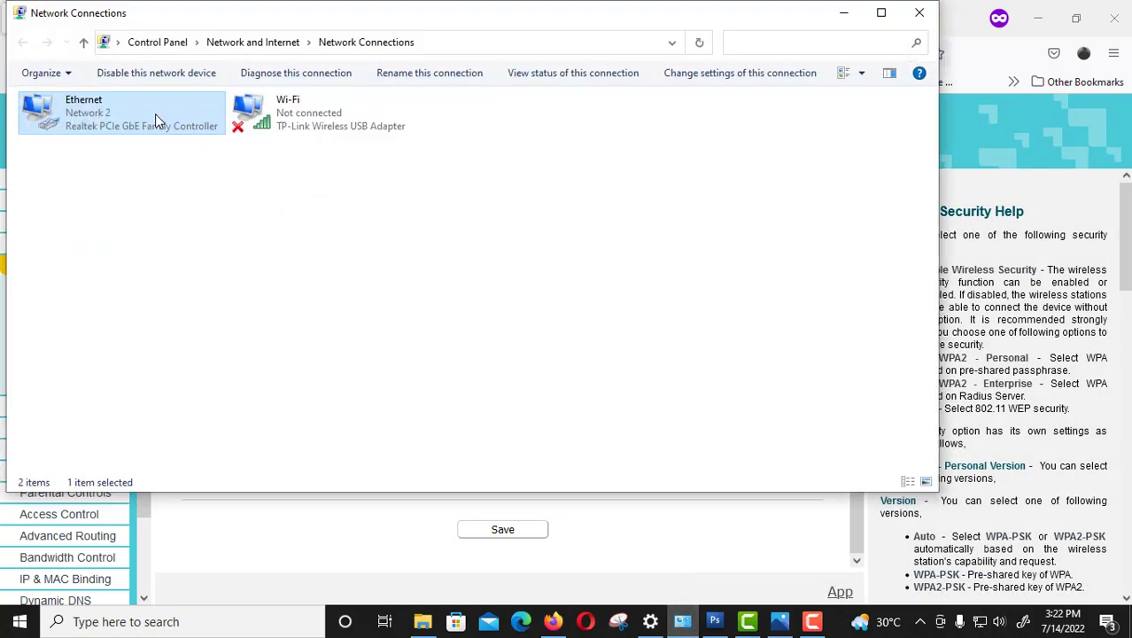
right_click(156, 114)
left_click(196, 128)
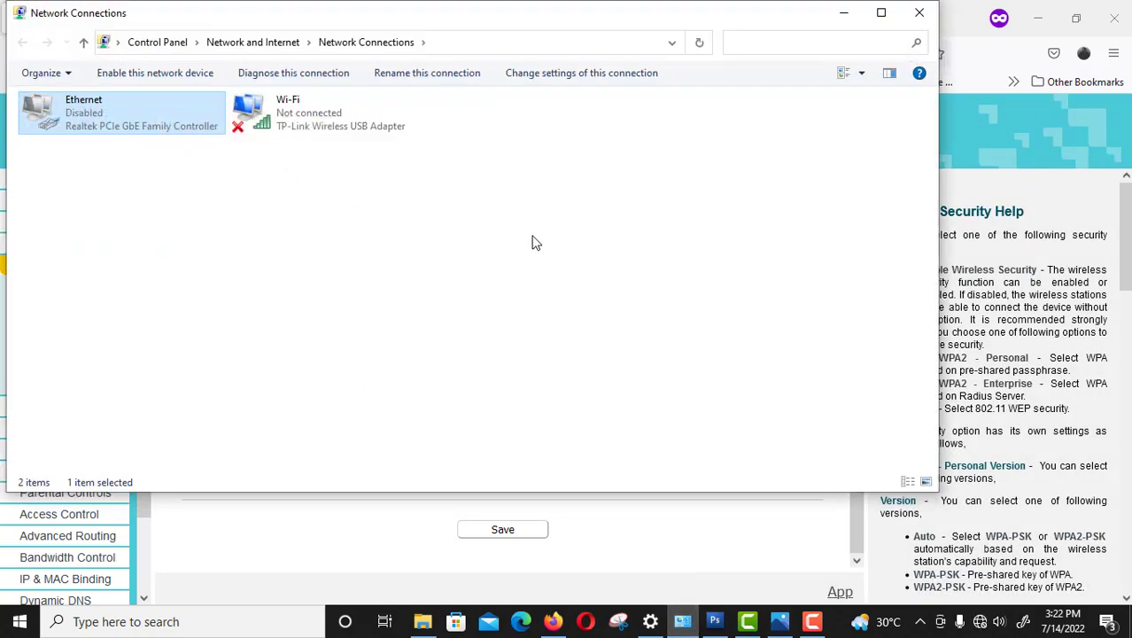
Connect to the duniajaringanindo Wi-Fi with its security key, auto-connect turned off.
left_click(980, 622)
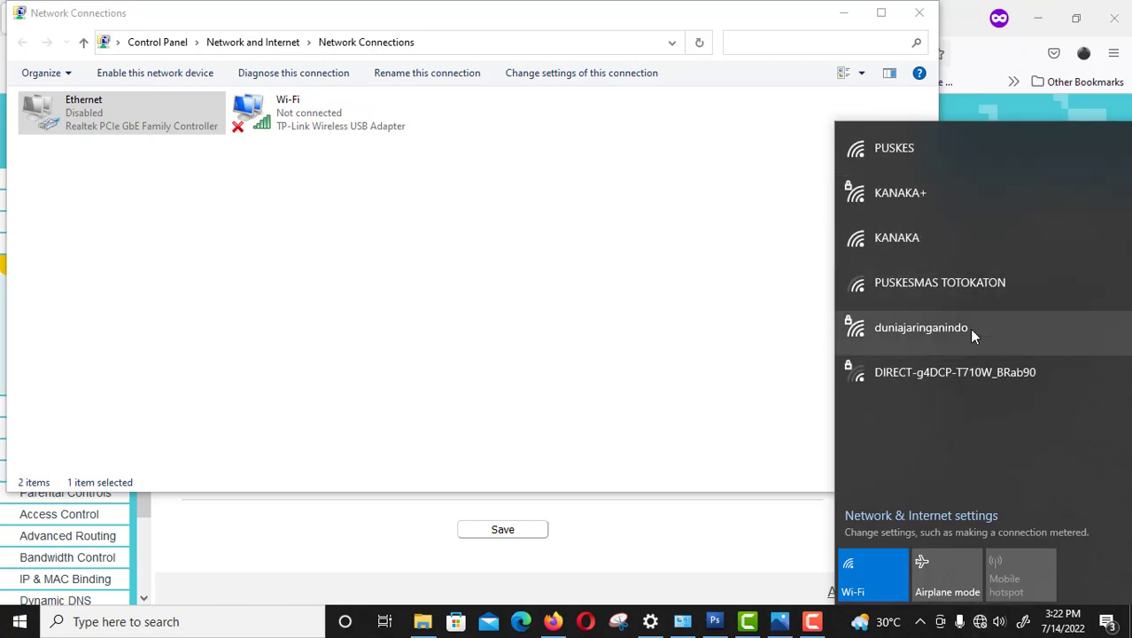
left_click(970, 327)
left_click(945, 370)
left_click(1044, 408)
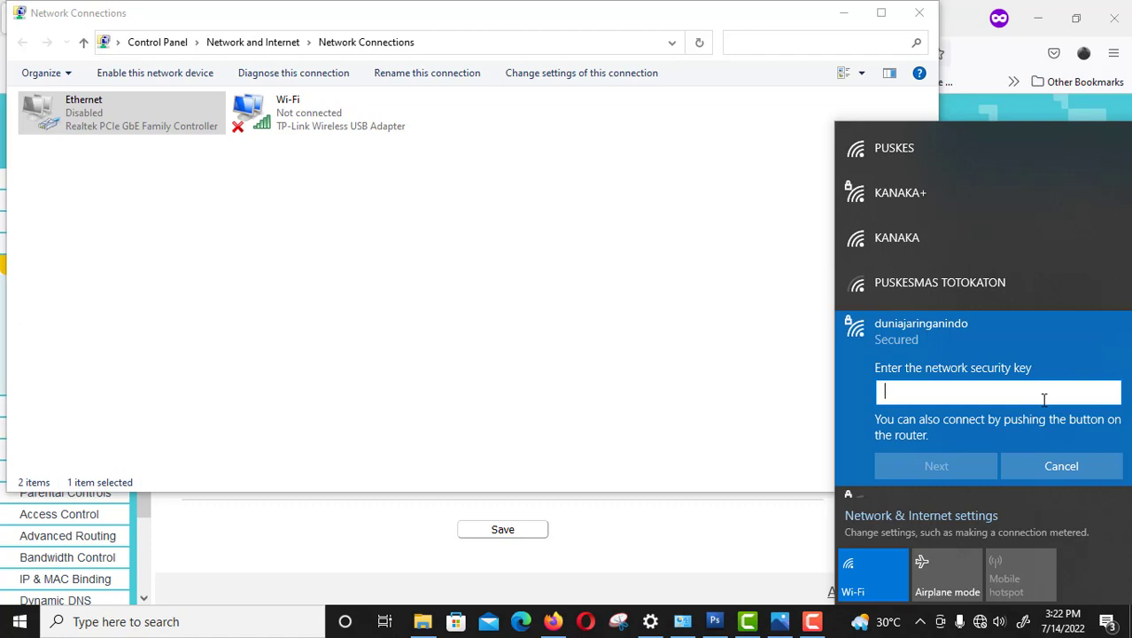
type("********")
left_click(964, 469)
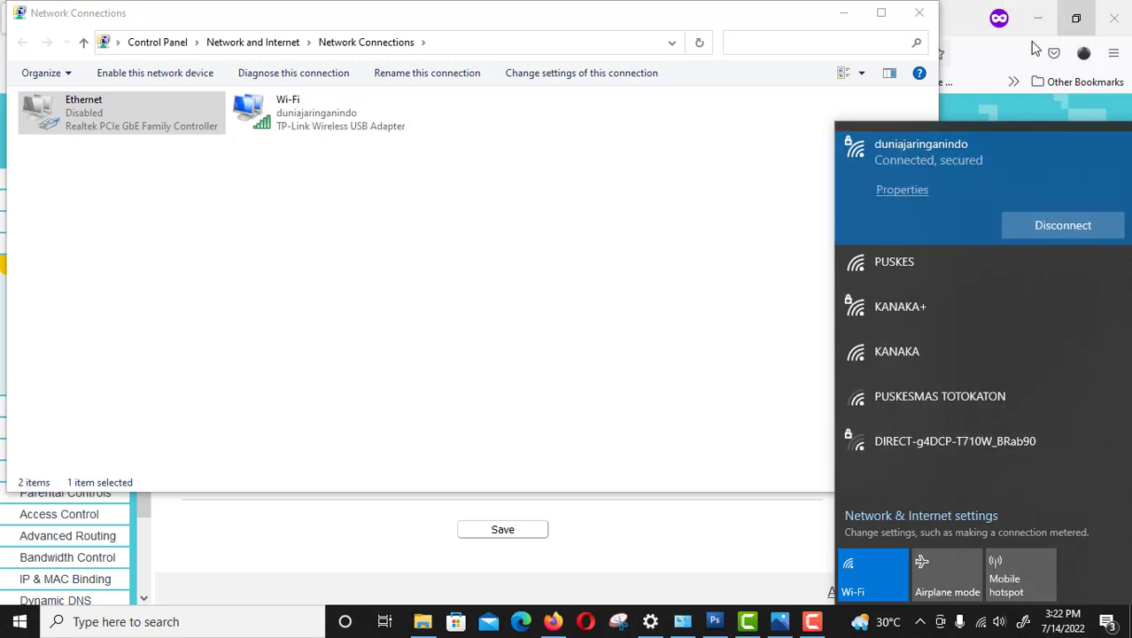
Reload the router admin page and load google.com in a new private tab.
left_click(1004, 105)
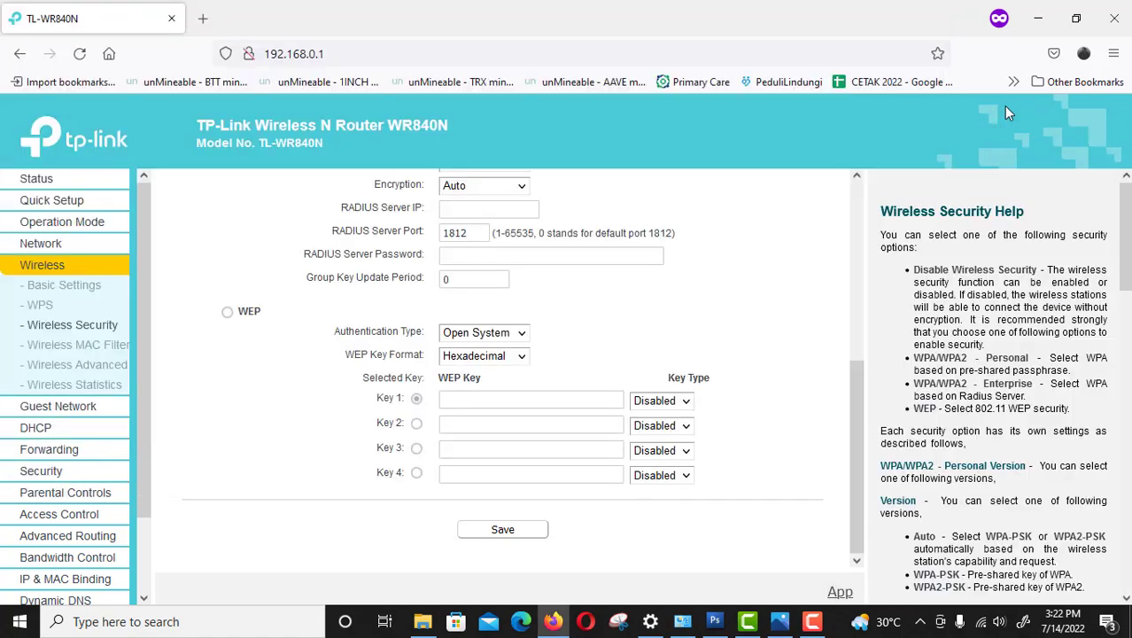
left_click(78, 60)
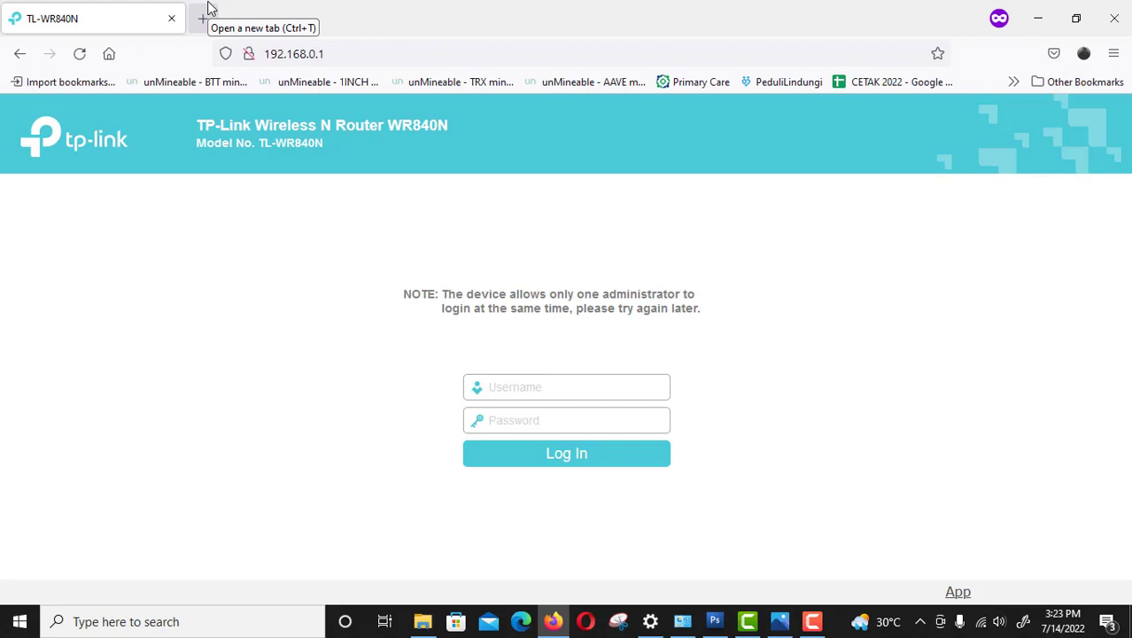
left_click(208, 19)
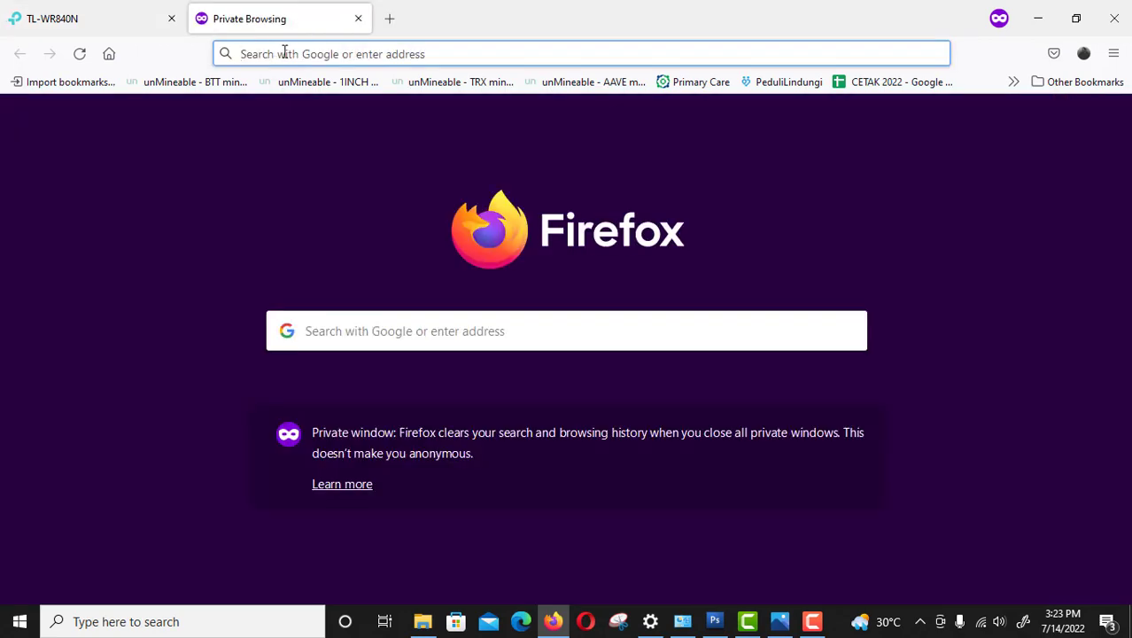
left_click(286, 53)
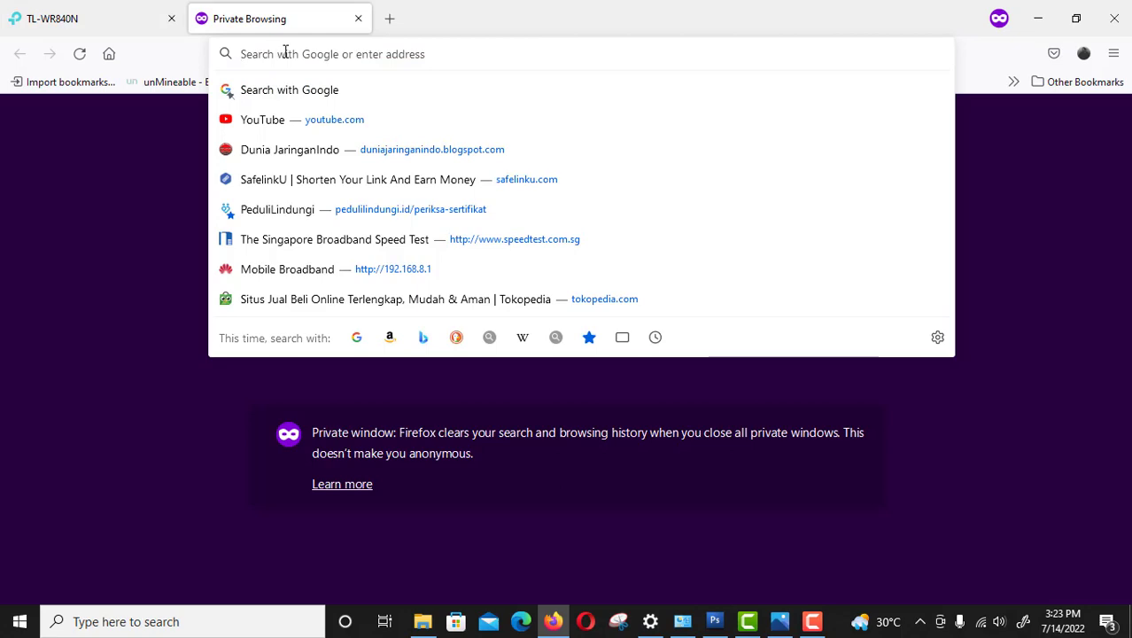
type("google.com")
key("Return")
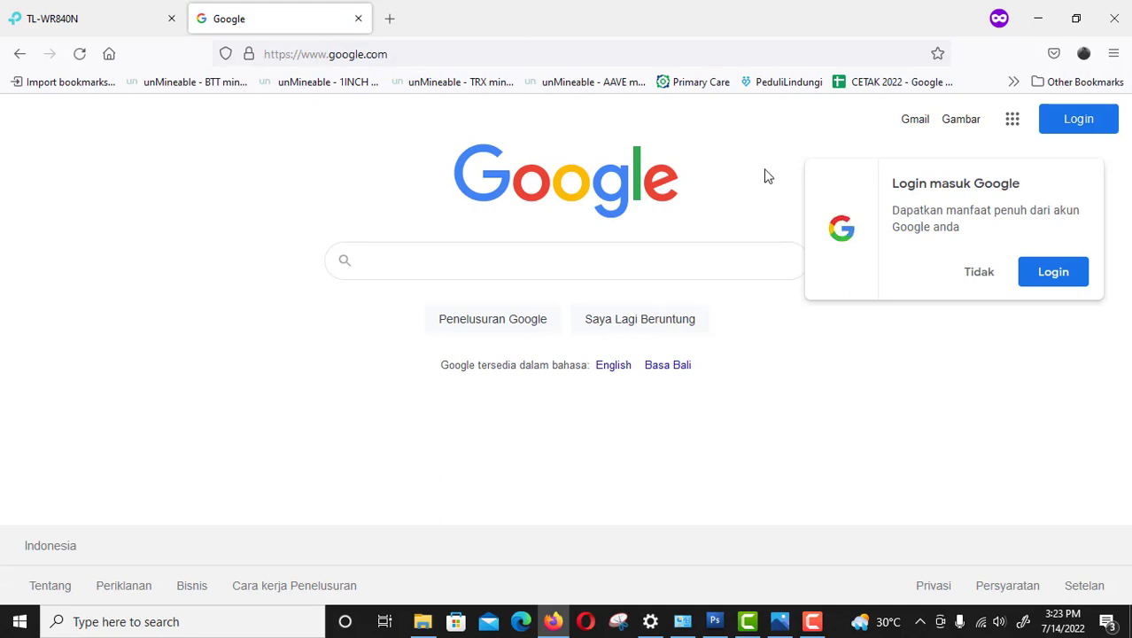
left_click(384, 51)
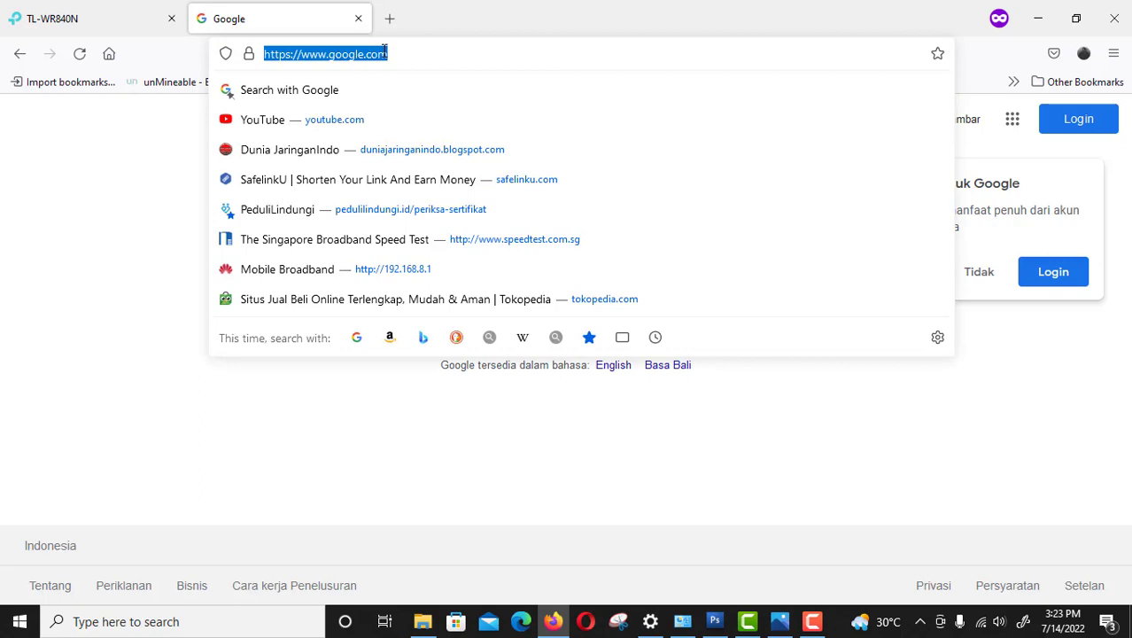
Minimize the open windows, launch WinMTR, and start a route trace to detik.com.
left_click(1038, 18)
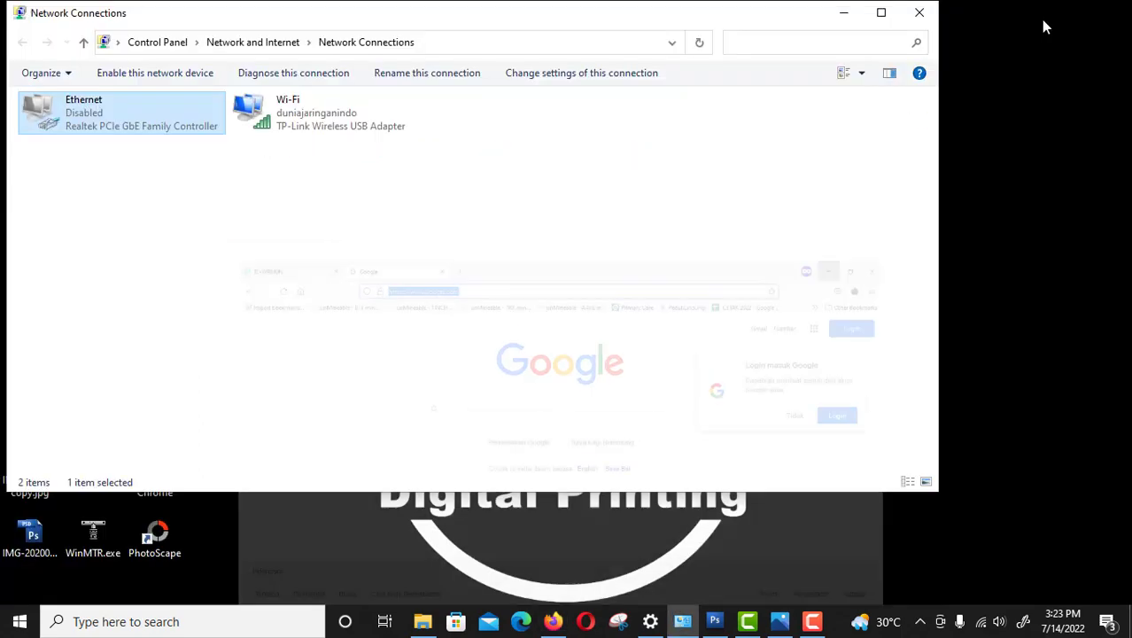
left_click(847, 12)
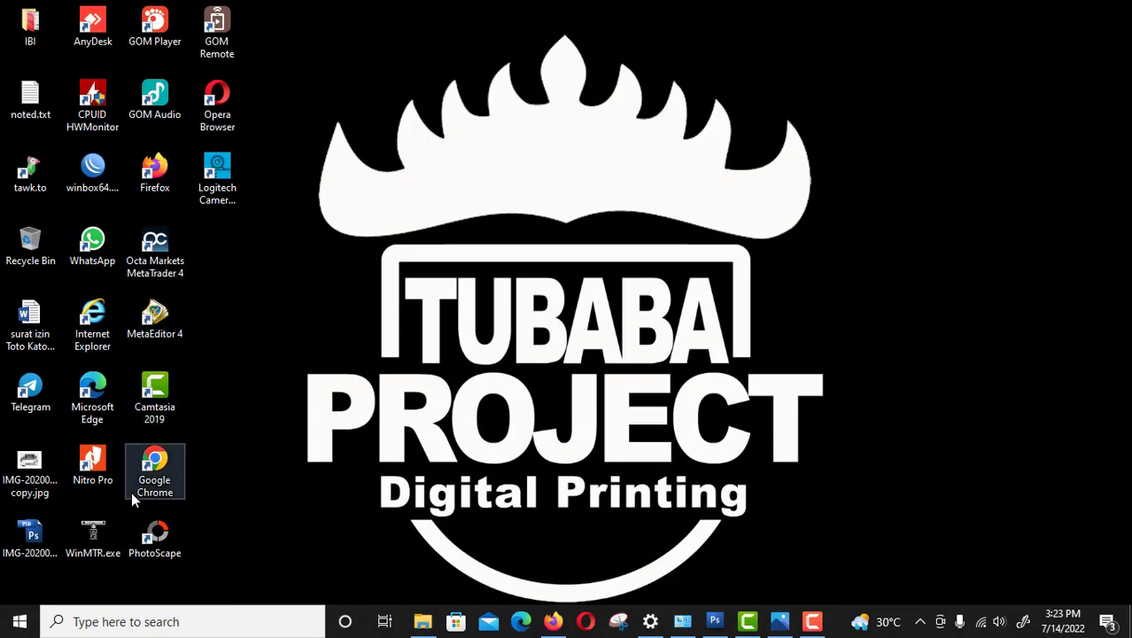
double_click(93, 531)
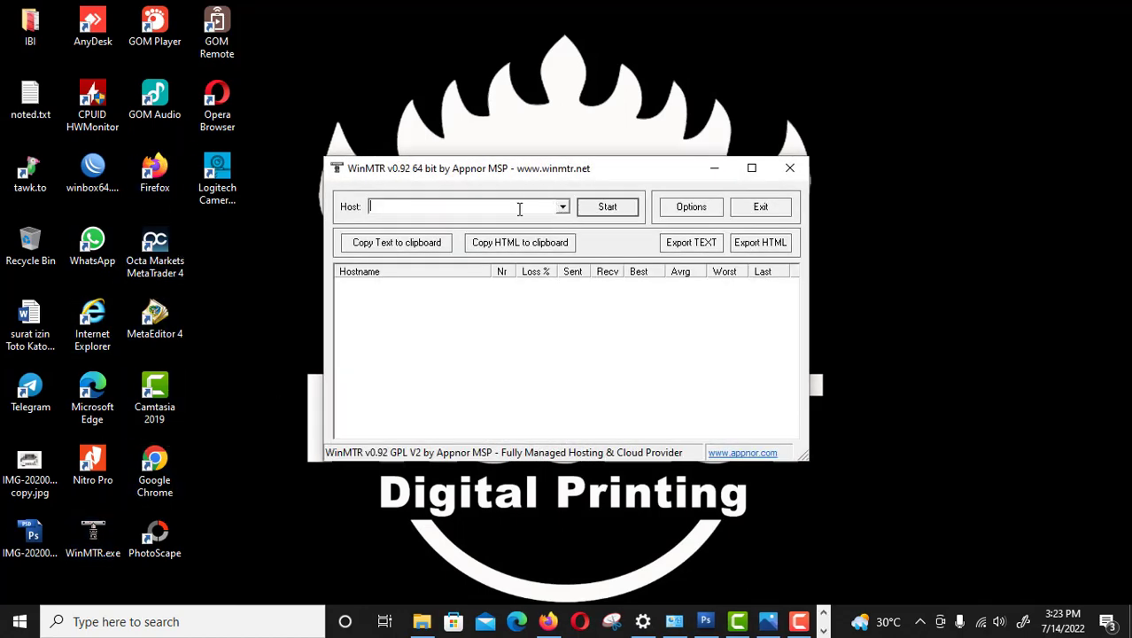
type("detik.com")
key("Return")
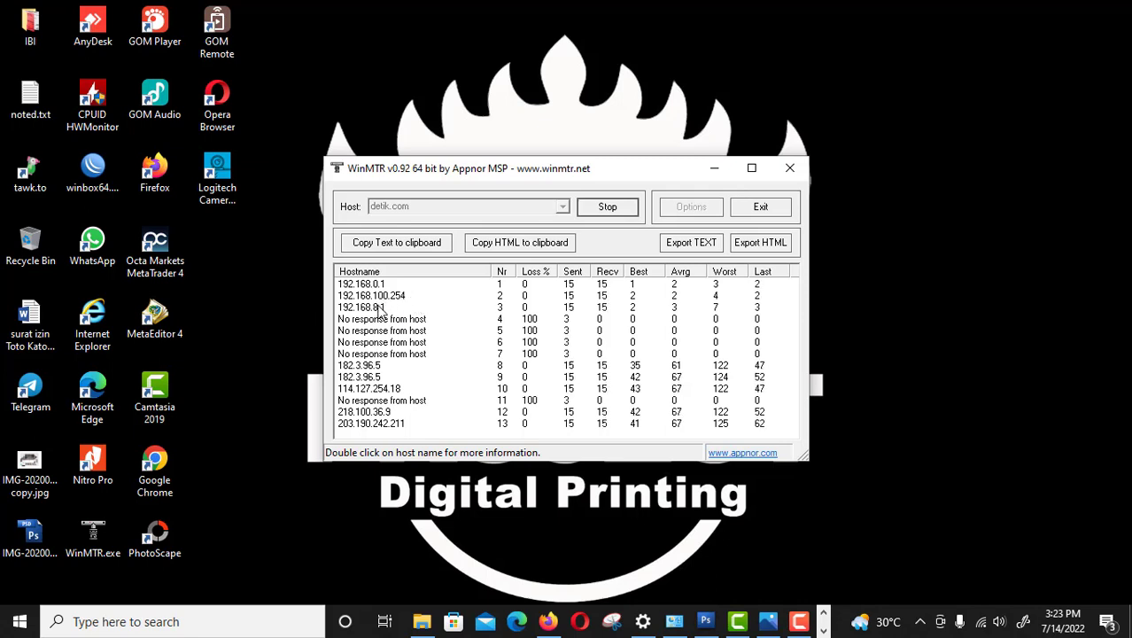
Inspect the hops through 203.190.242.211, then stop the trace and close WinMTR.
left_click(379, 307)
left_click(372, 365)
left_click(371, 389)
left_click(372, 424)
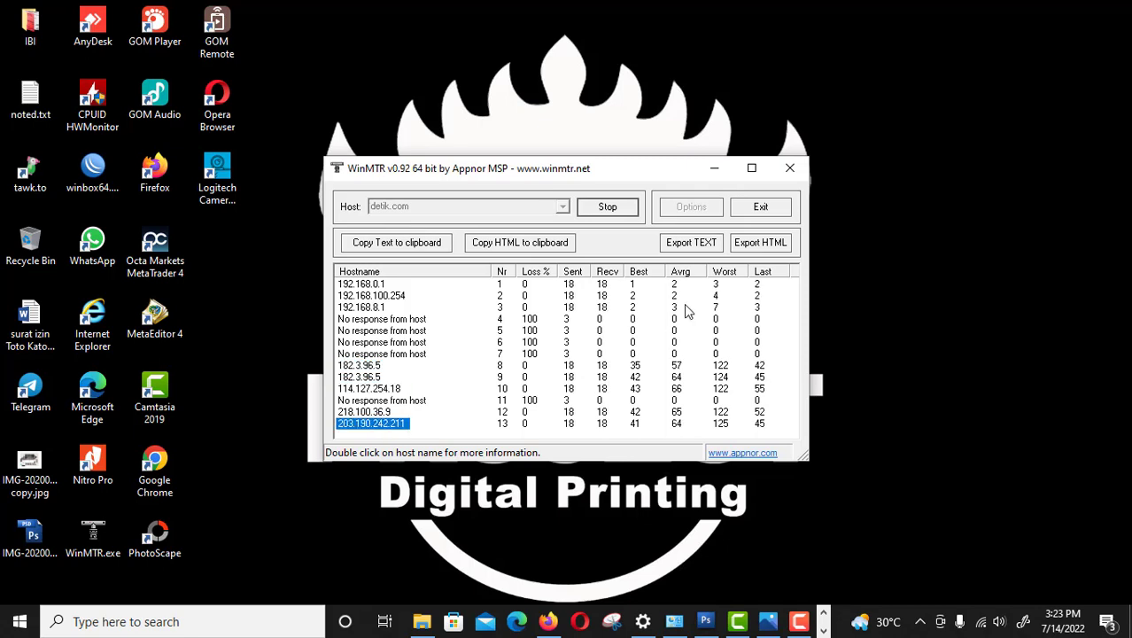
left_click(610, 208)
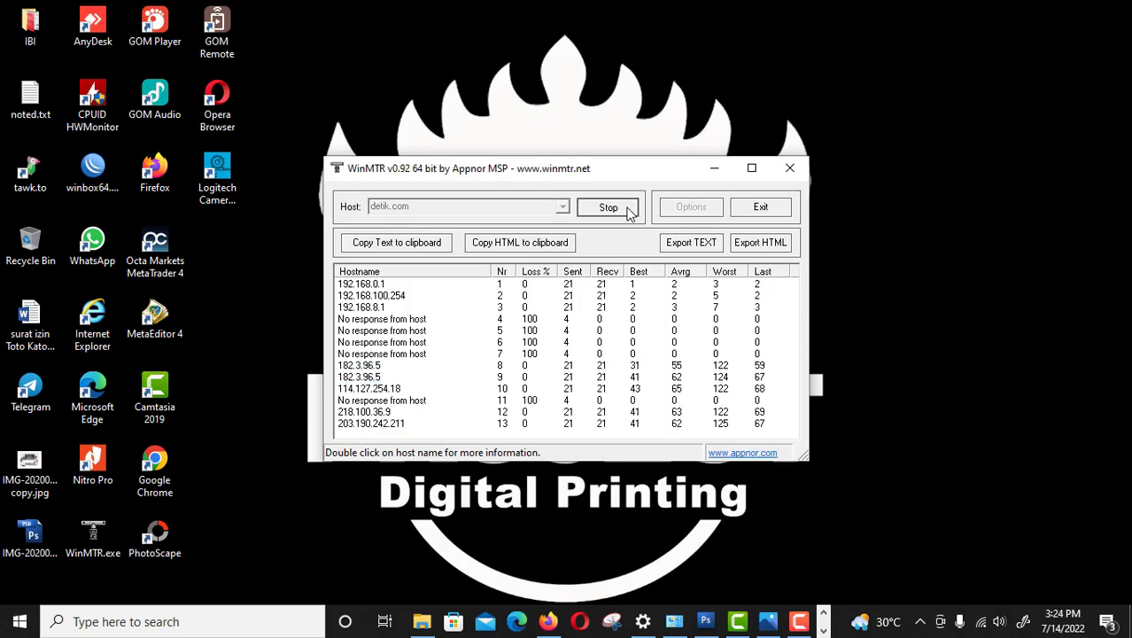
left_click(792, 171)
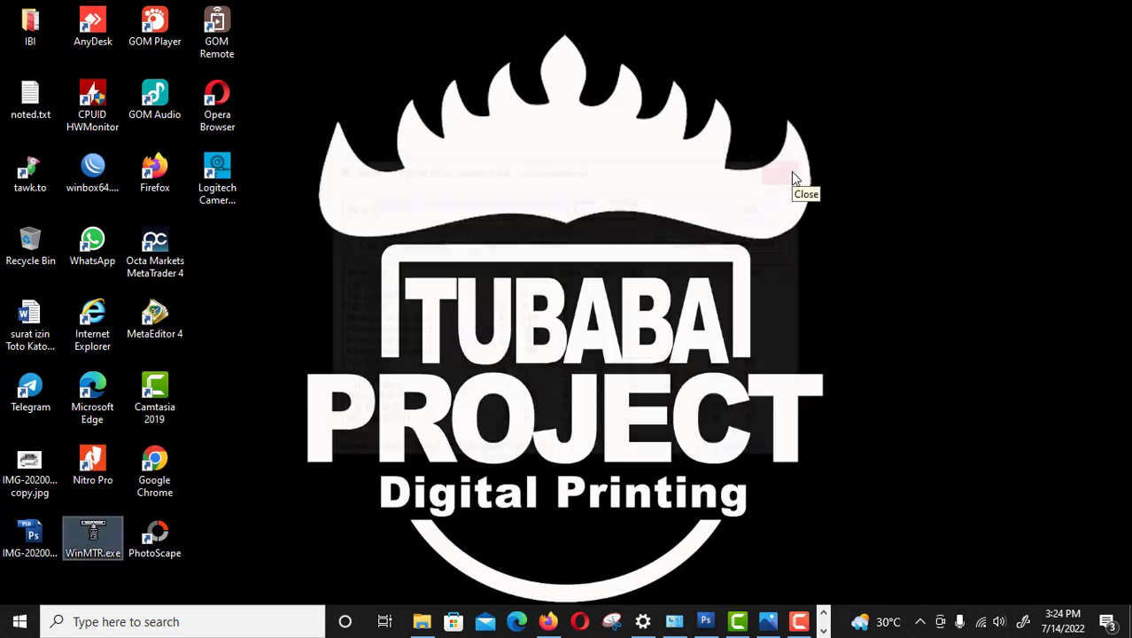
Bring Firefox back to the router login tab at 192.168.0.1.
left_click(553, 621)
left_click(89, 19)
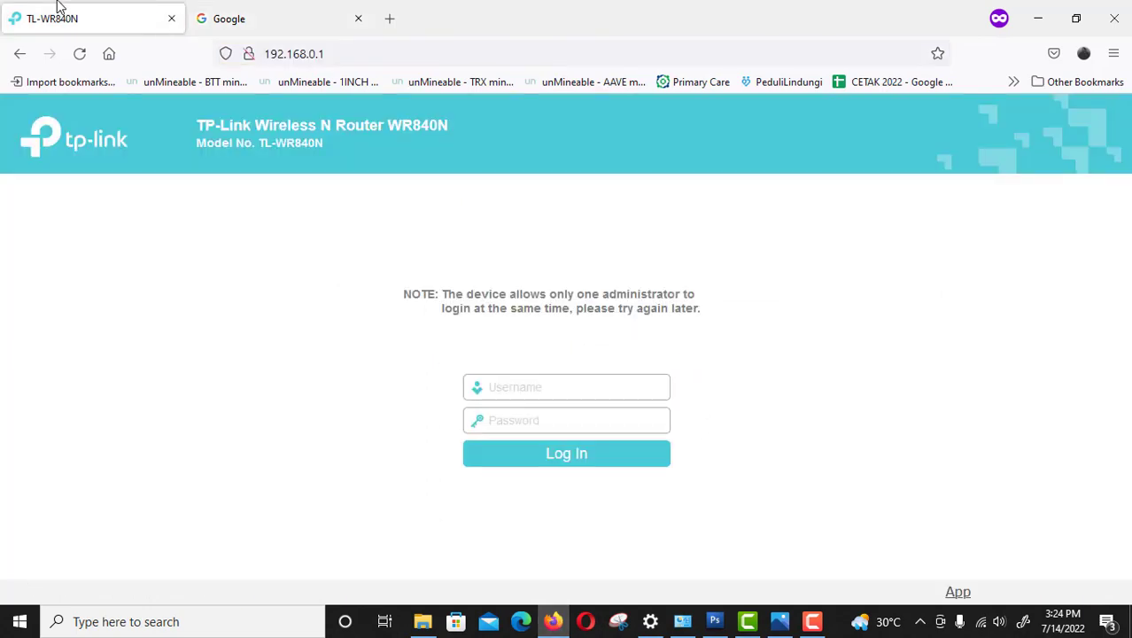
left_click(364, 56)
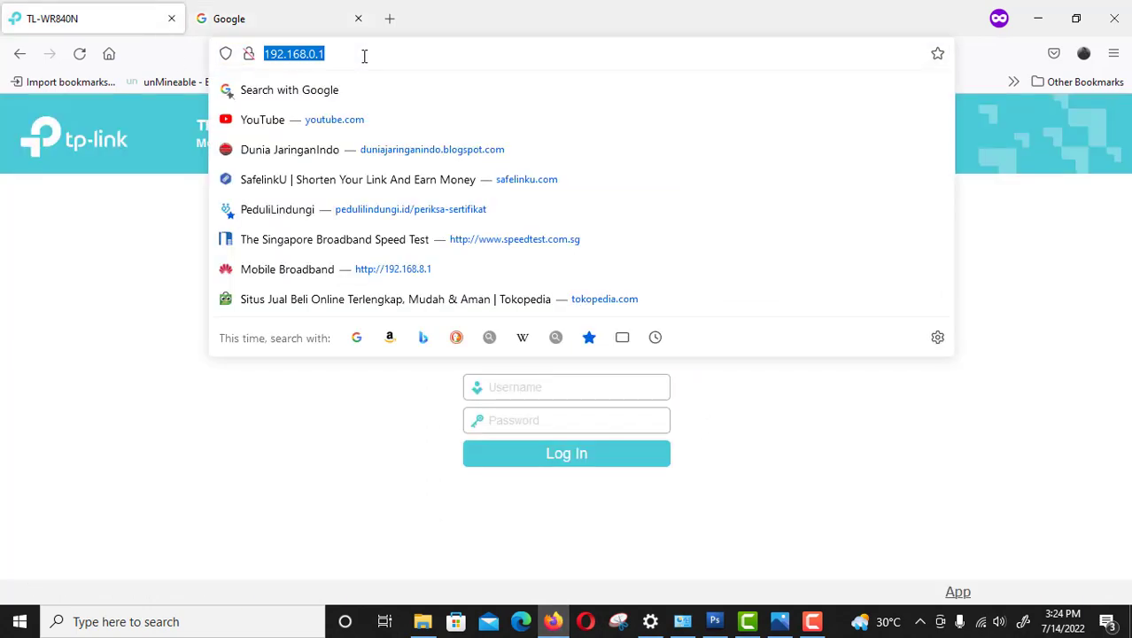
Run ipconfig /all in a Command Prompt and move its window aside.
key("Escape")
key("super+r")
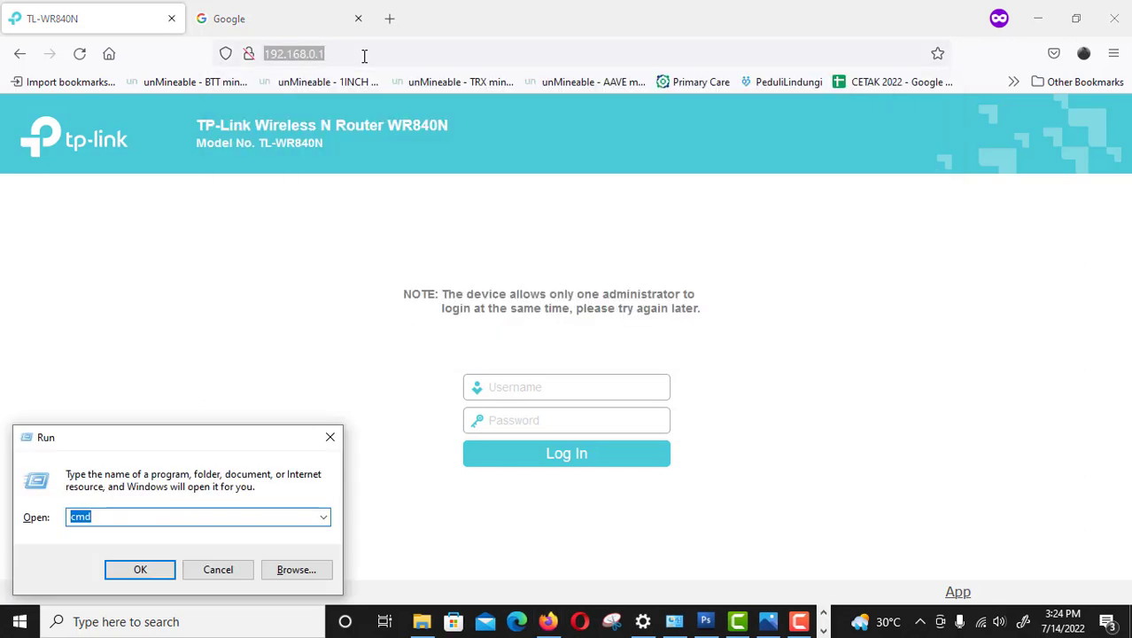
key("Return")
type("ipc")
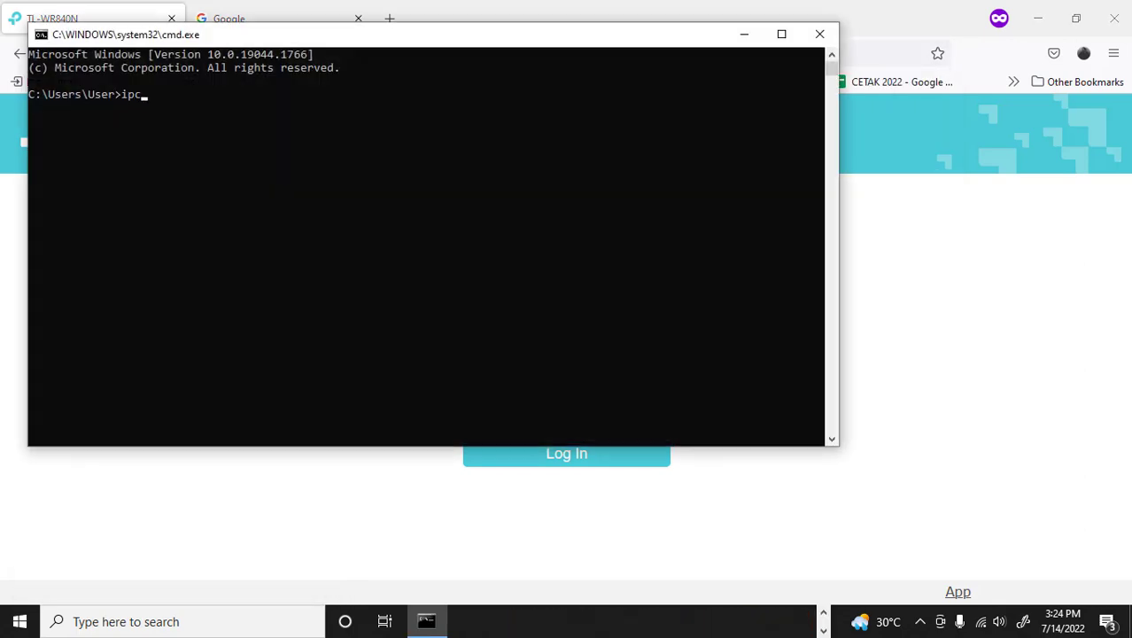
type("onfig /all")
key("Return")
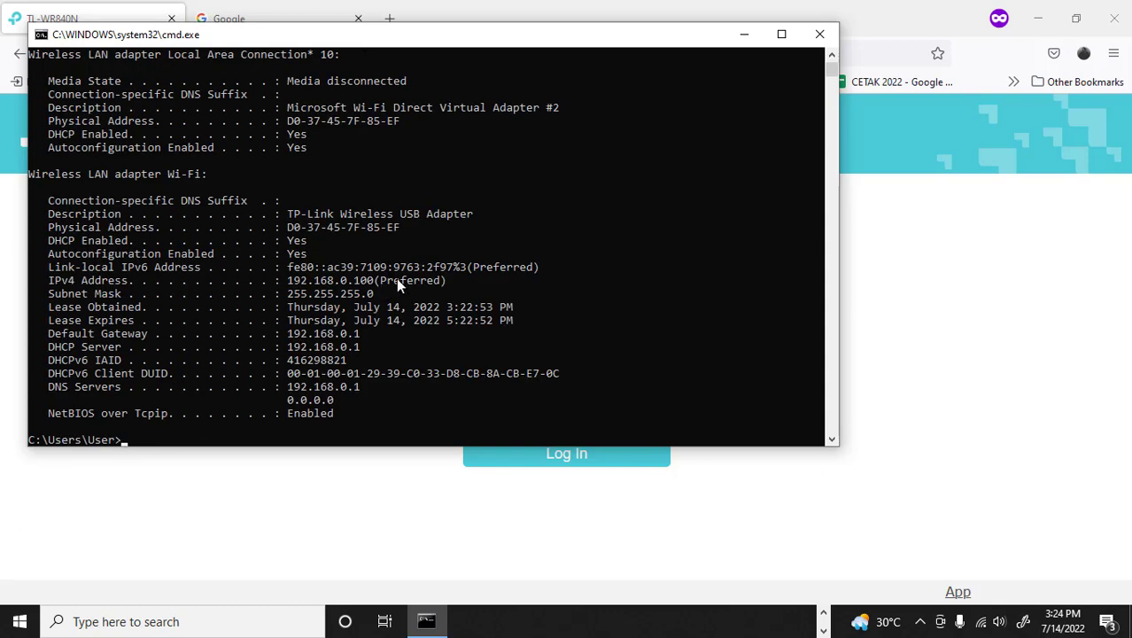
left_click_drag(462, 38, 839, 198)
Enable the Ethernet connection in Network Connections.
left_click(252, 257)
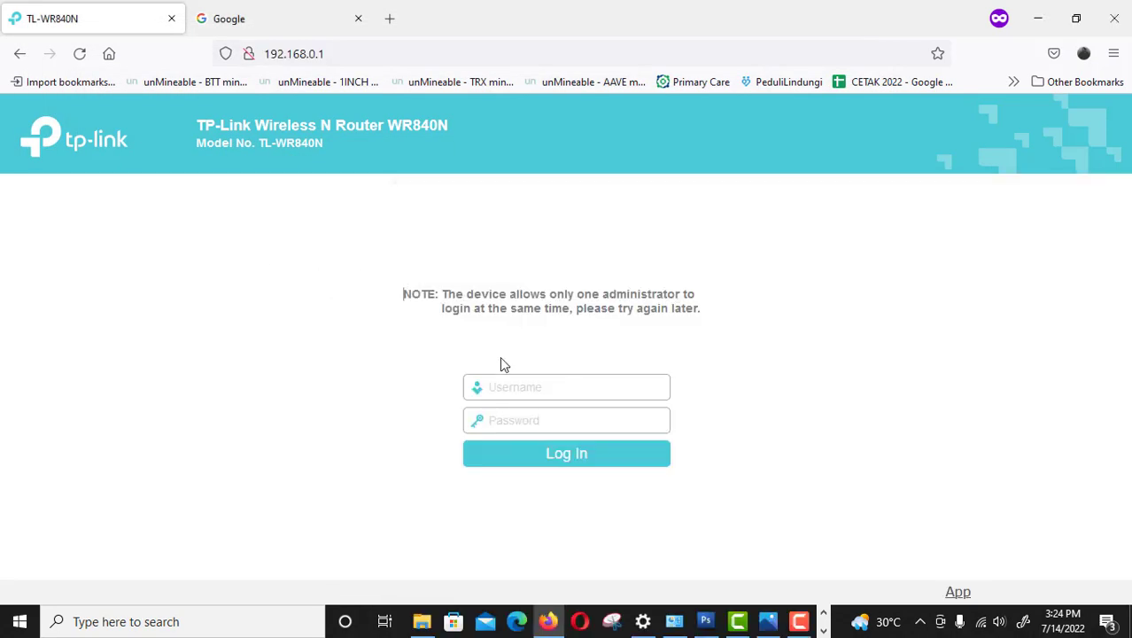
left_click(674, 608)
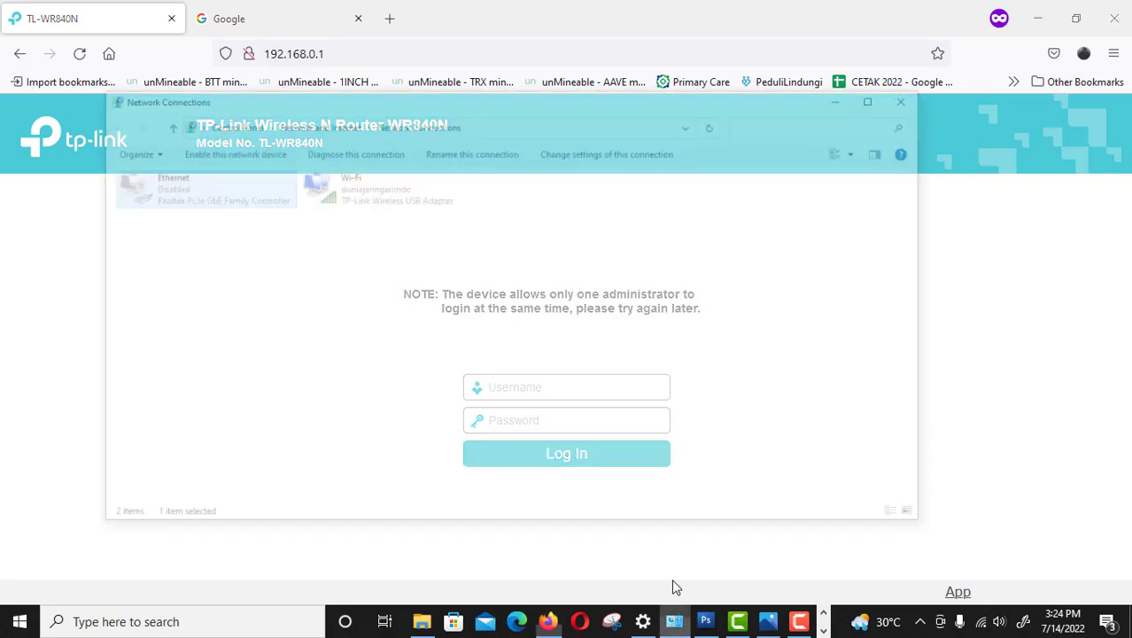
right_click(169, 113)
left_click(200, 124)
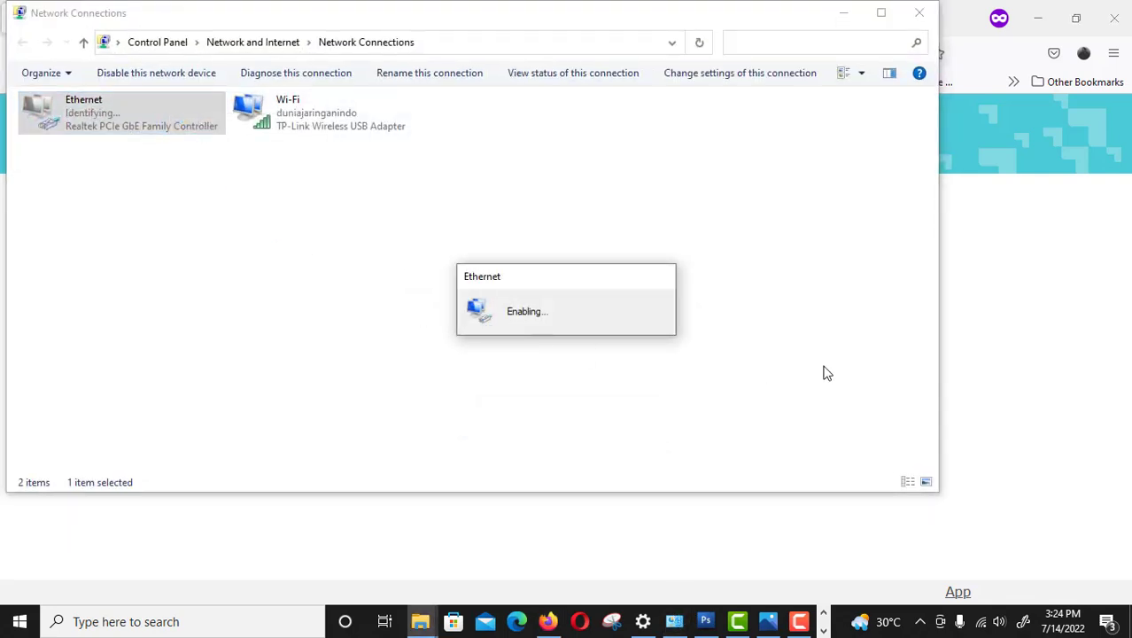
Reload the router page at 192.168.0.1 twice.
left_click(996, 235)
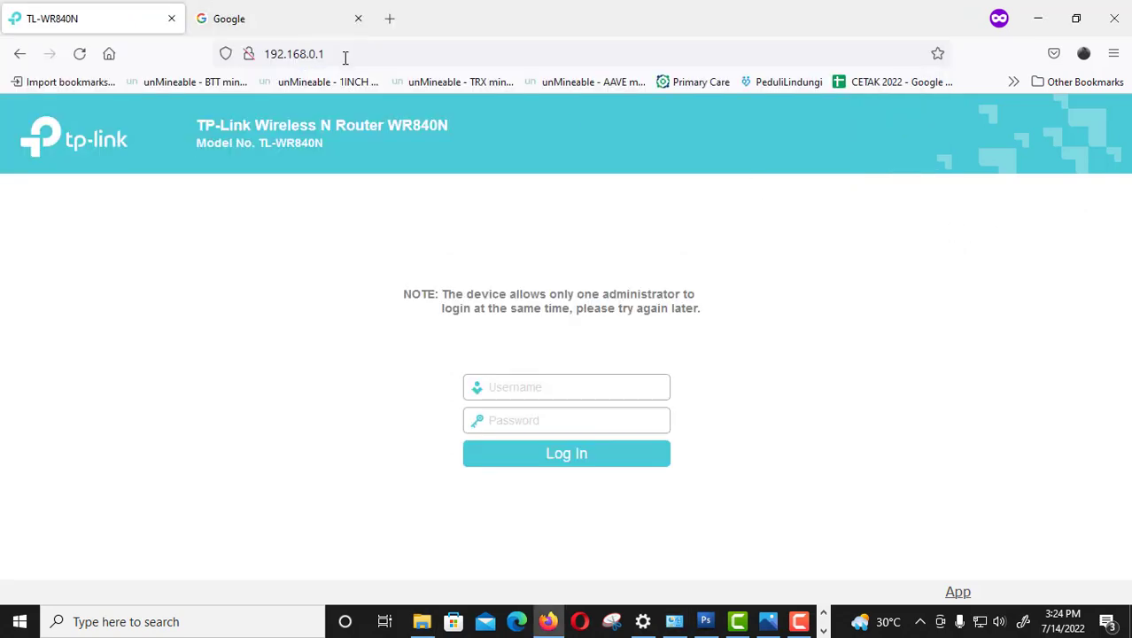
left_click(345, 58)
key("Return")
left_click(346, 56)
key("Return")
Disconnect from the duniajaringanindo Wi-Fi and open a new private browsing tab.
left_click(980, 623)
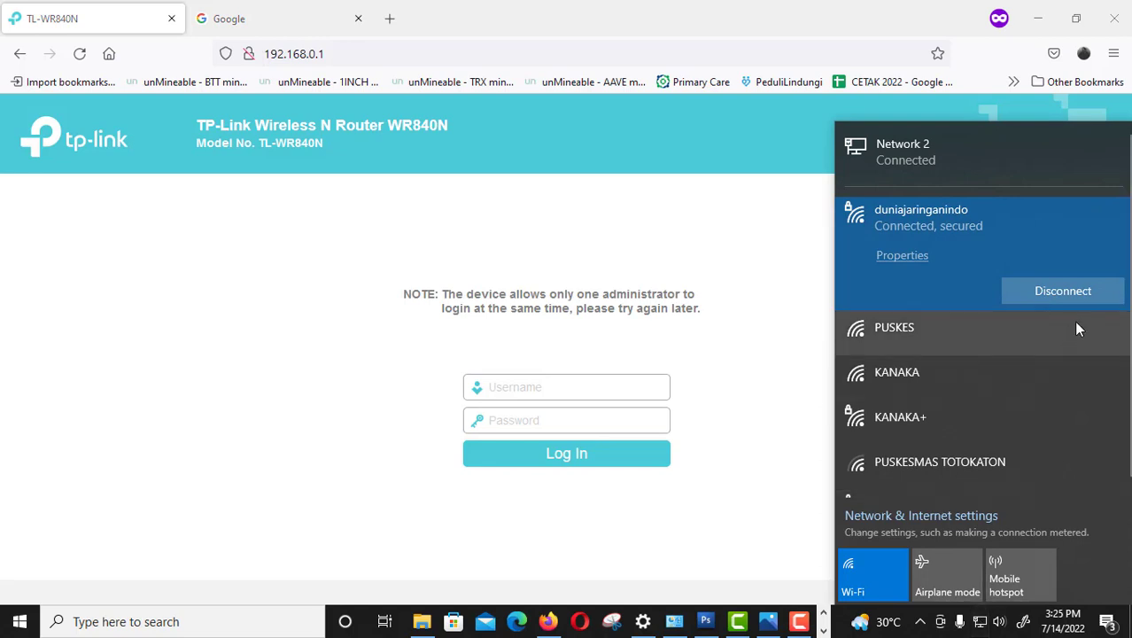
left_click(1076, 284)
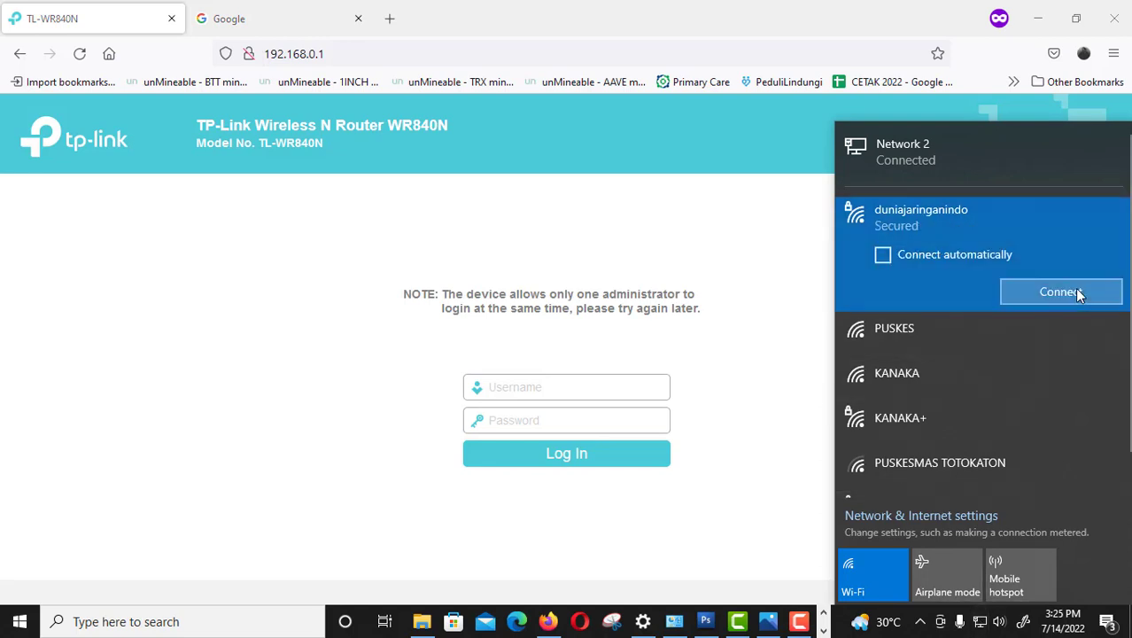
left_click(390, 18)
left_click(379, 59)
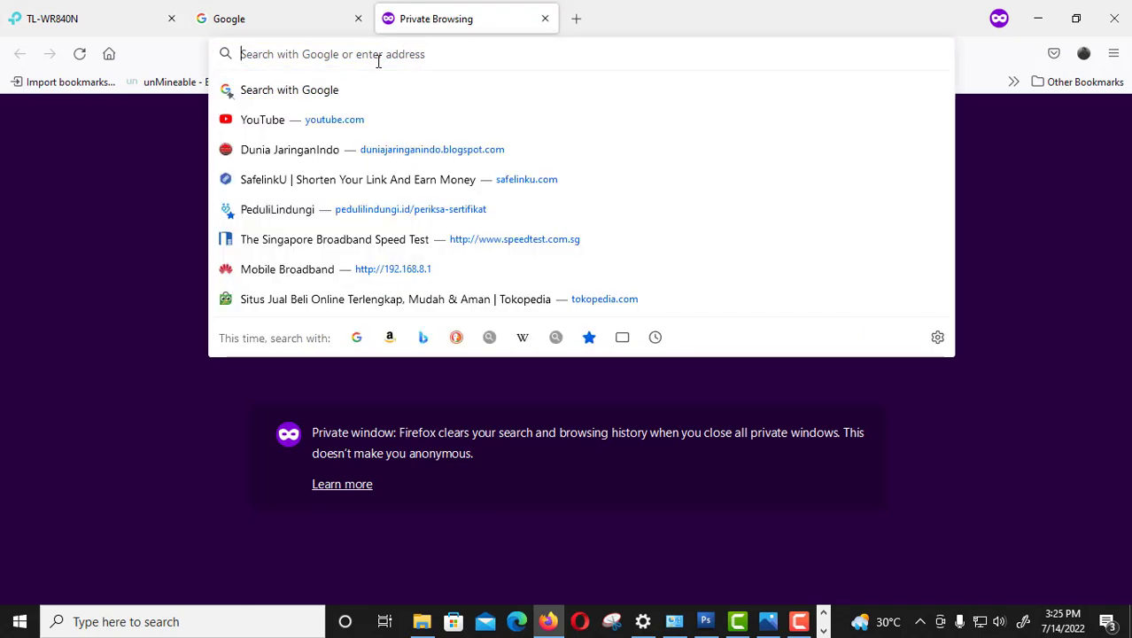
Try loading the WAN address 192.168.100.2 in the private tab, then return to the TL-WR840N tab.
type("192")
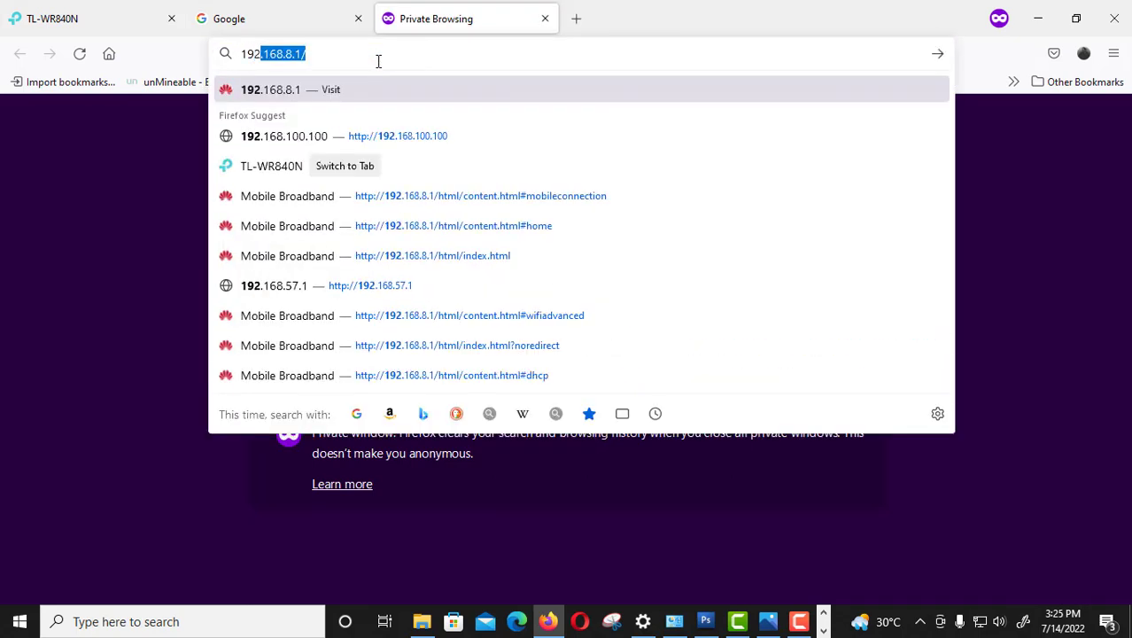
type(".168")
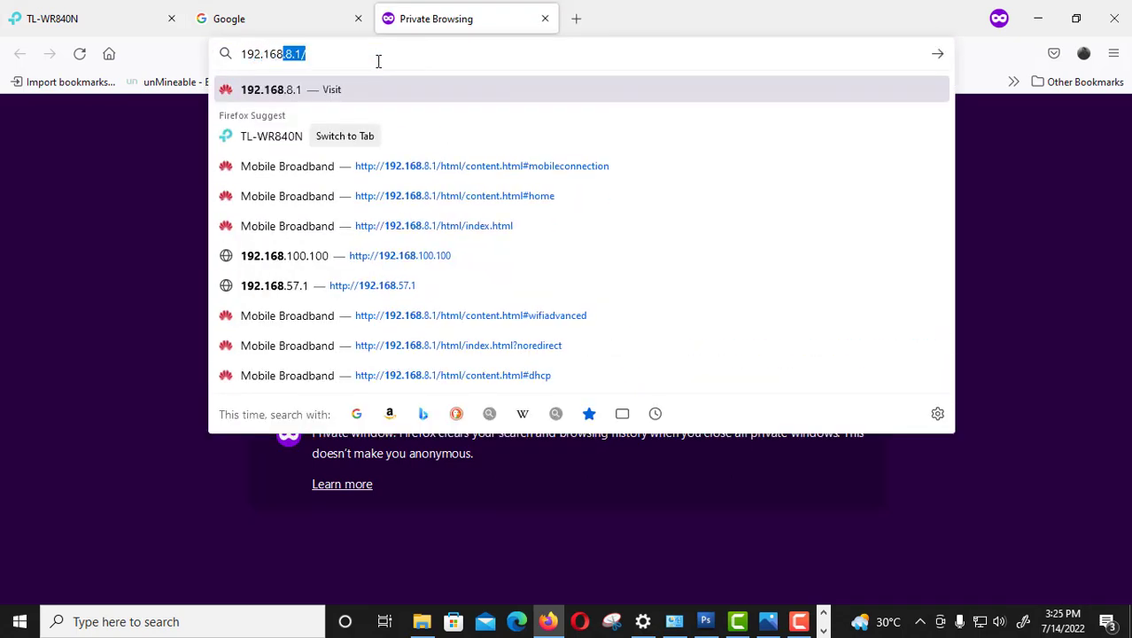
type(".")
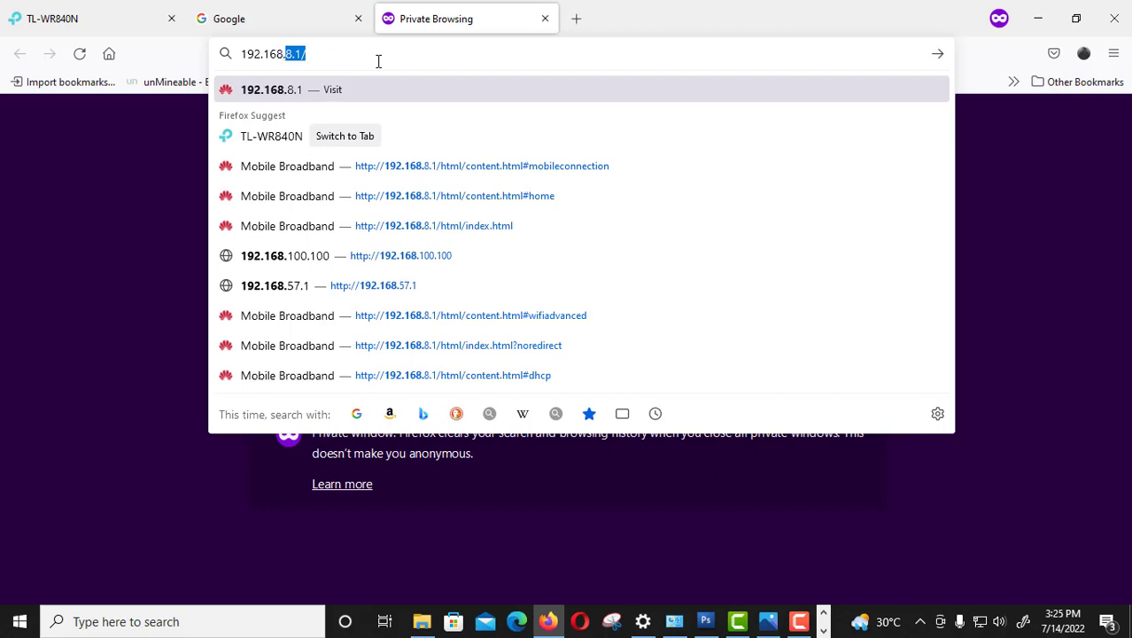
type("100.2")
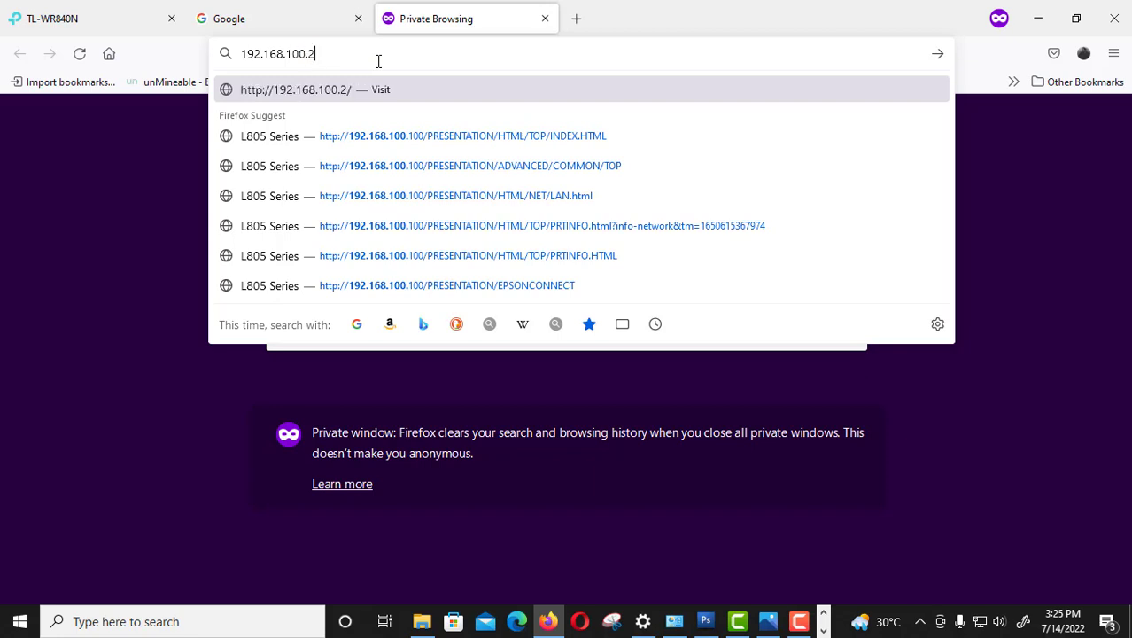
key("Return")
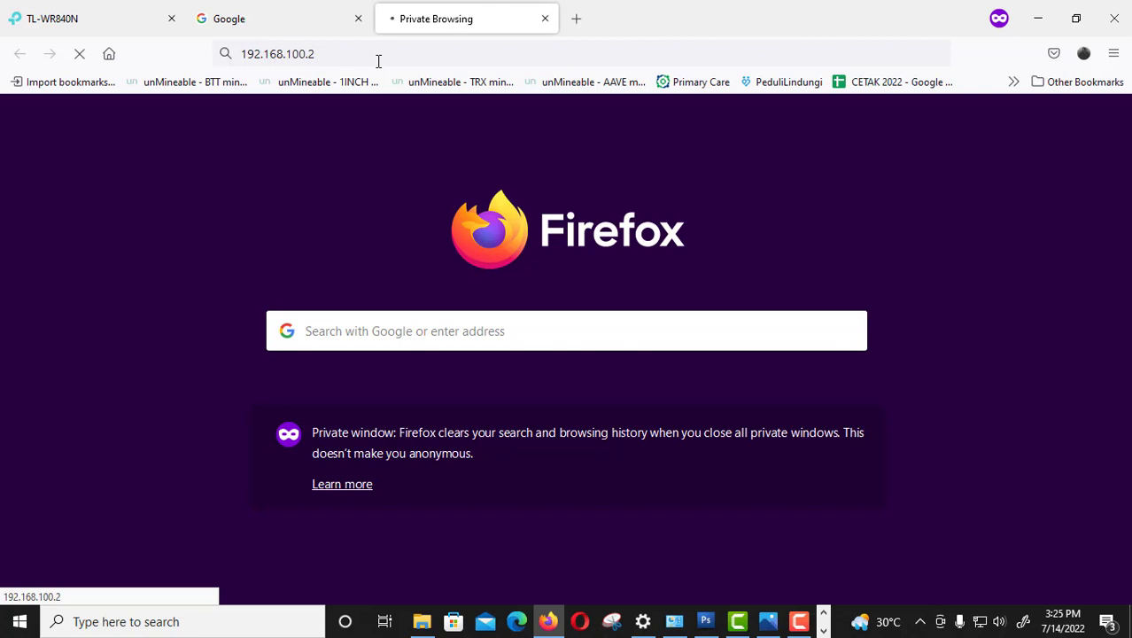
left_click(68, 13)
Reload the router page and log in with the admin username and password.
left_click(347, 54)
key("Return")
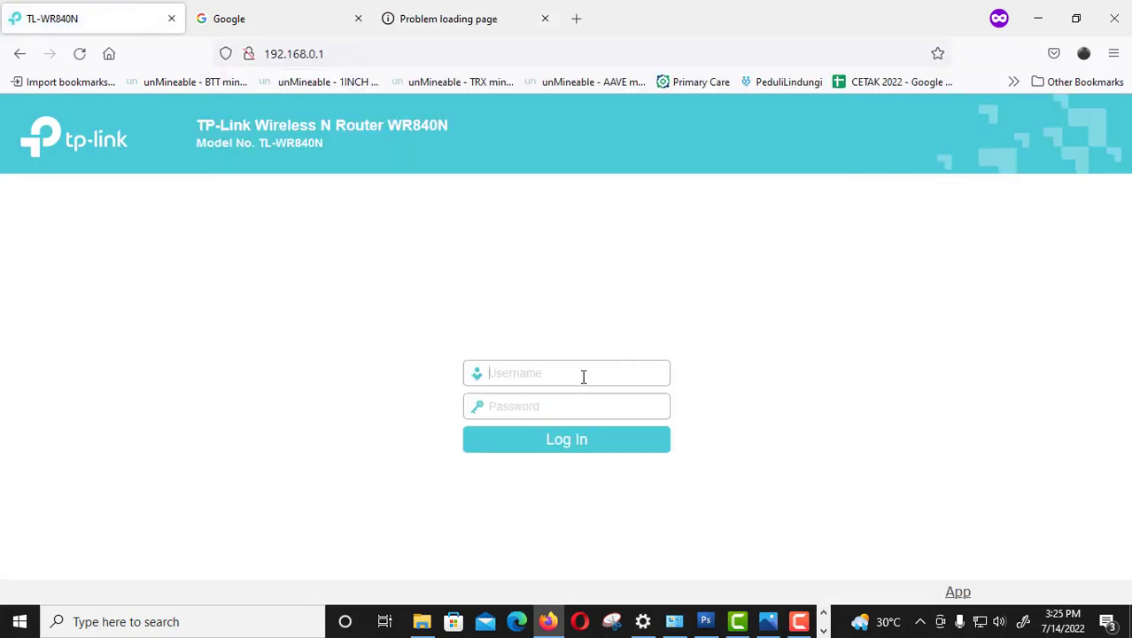
type("admin")
key("Tab")
type("ad")
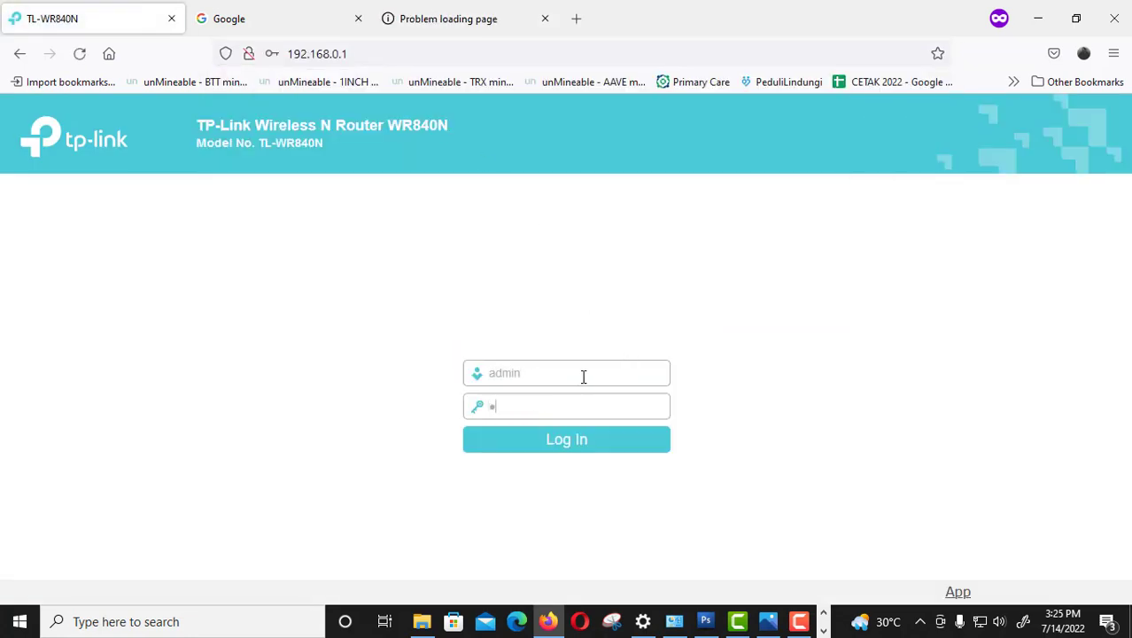
type("min")
key("Return")
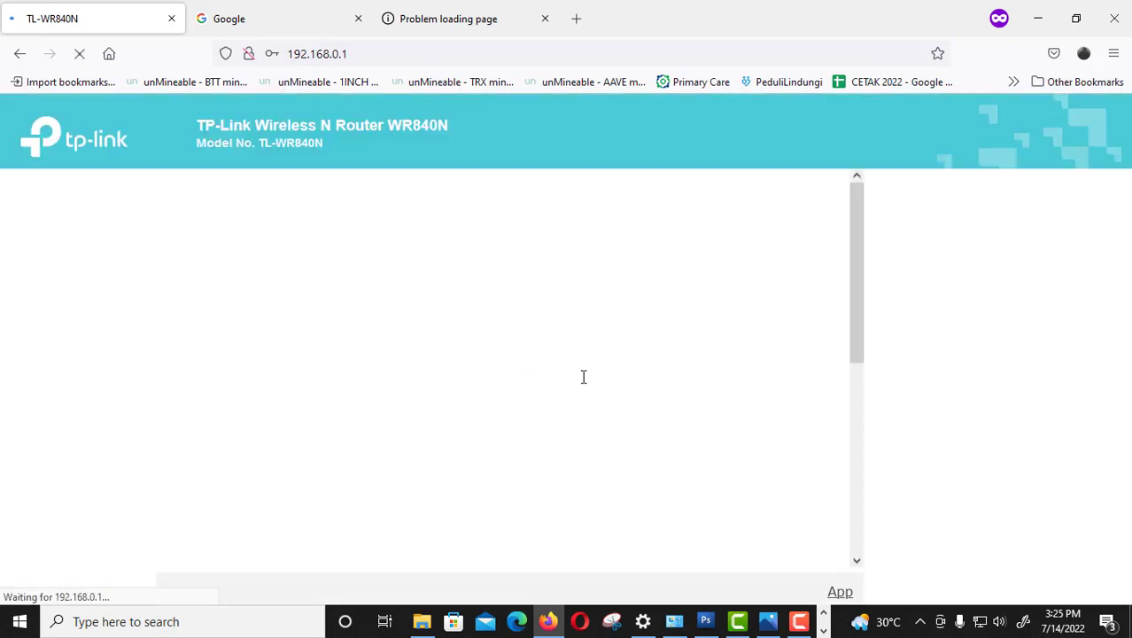
Review Basic Security, Advanced Security, then Basic Security again with SPI Firewall, VPN pass-throughs and ALGs enabled.
left_click(53, 352)
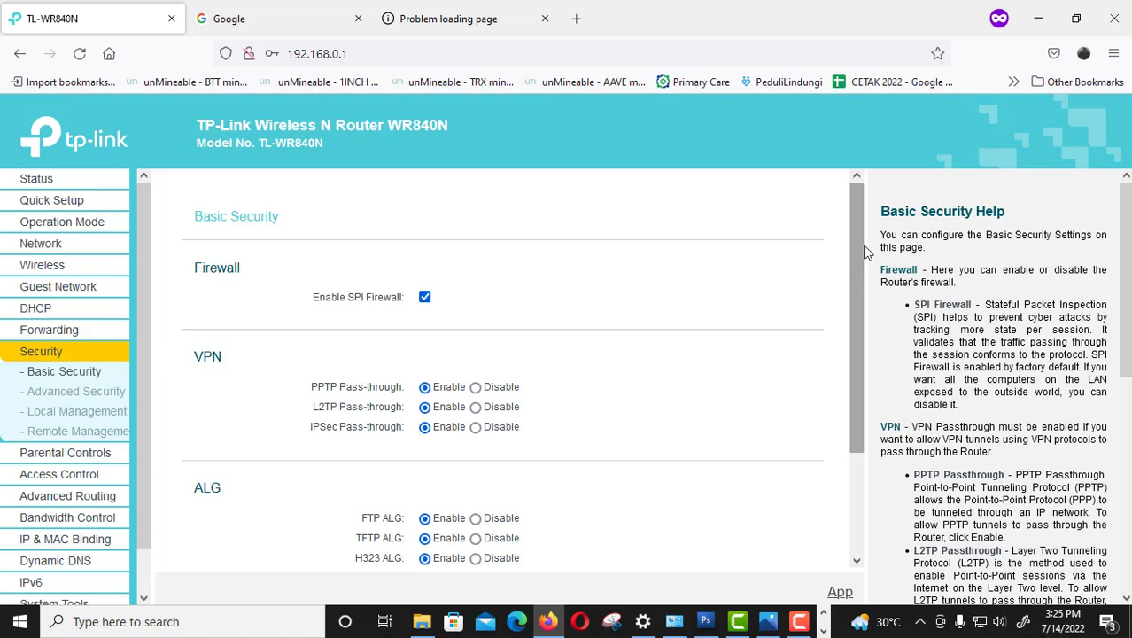
left_click_drag(852, 224, 849, 277)
left_click(78, 395)
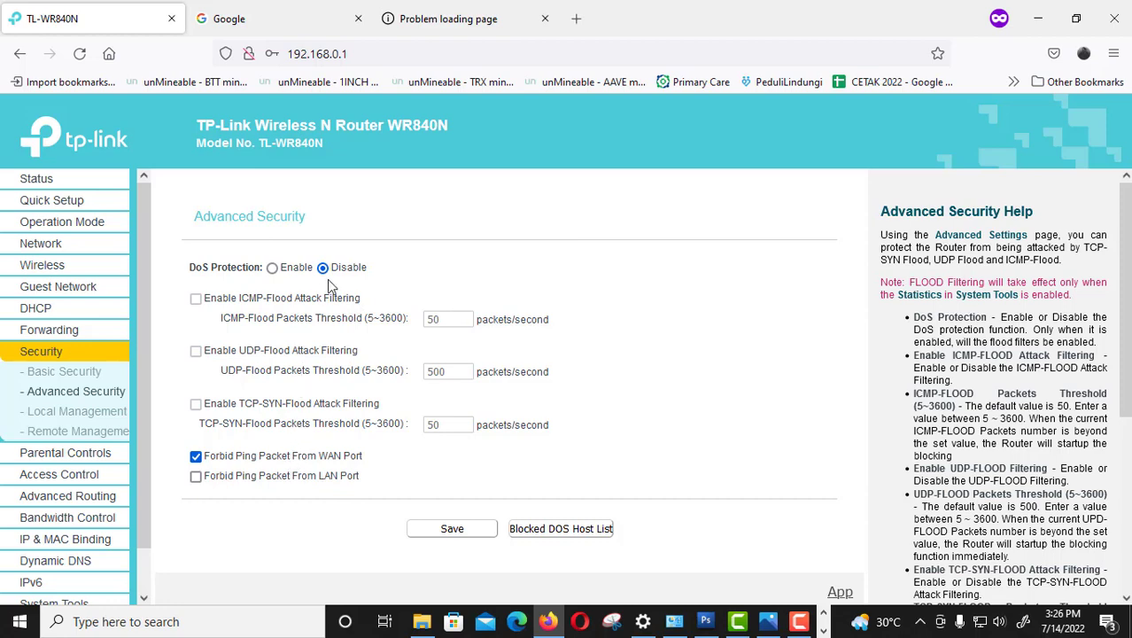
left_click(82, 373)
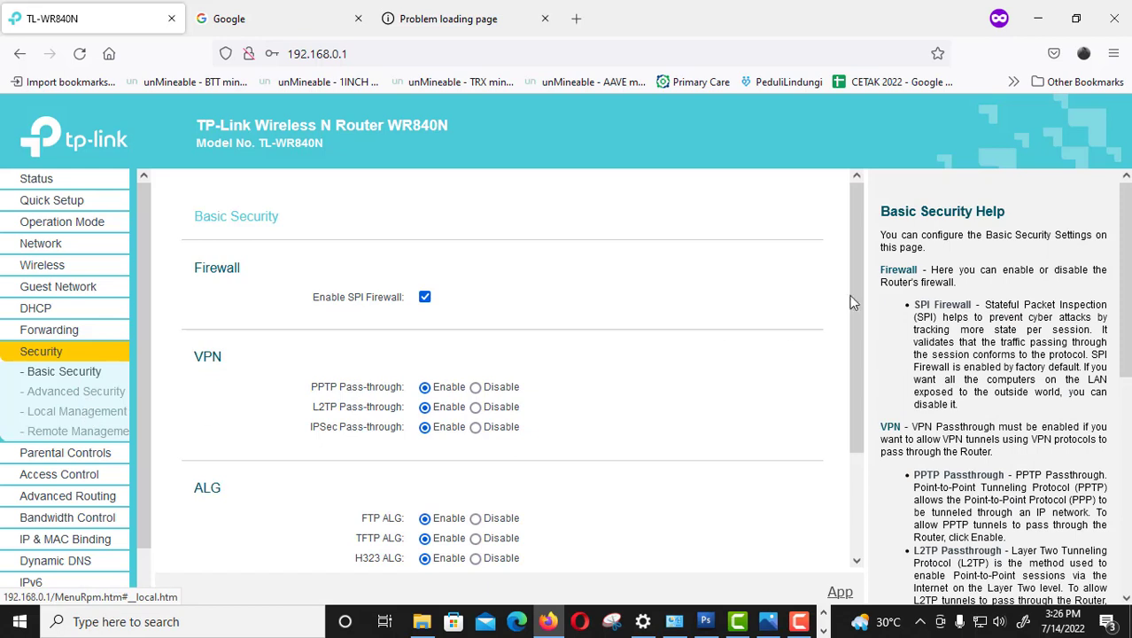
left_click_drag(857, 284, 872, 385)
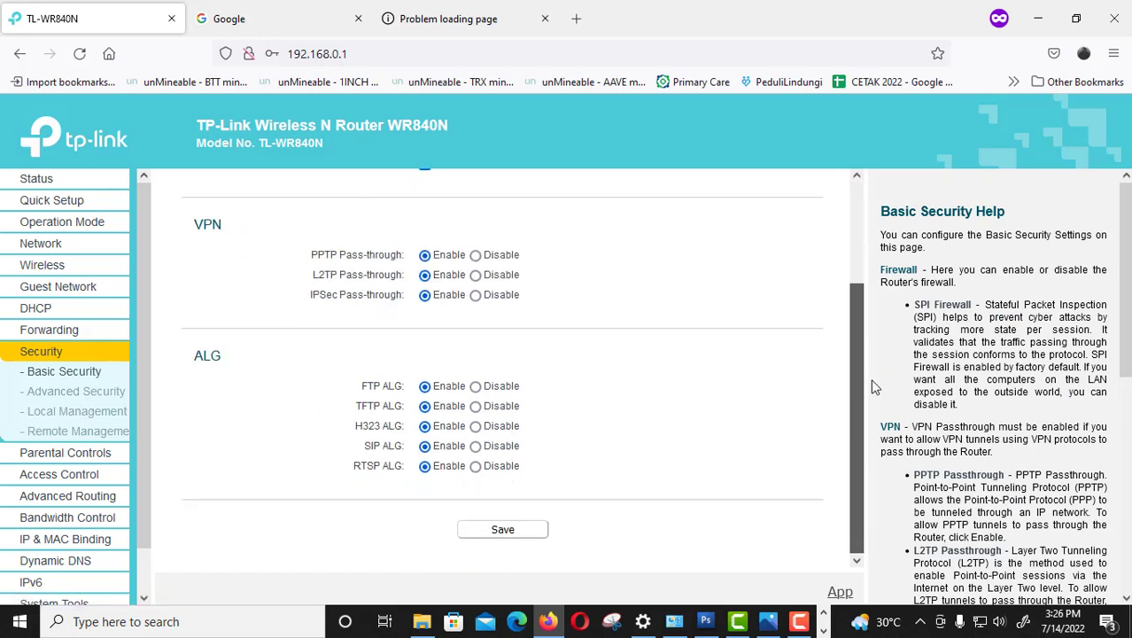
left_click(66, 372)
left_click_drag(855, 277, 854, 218)
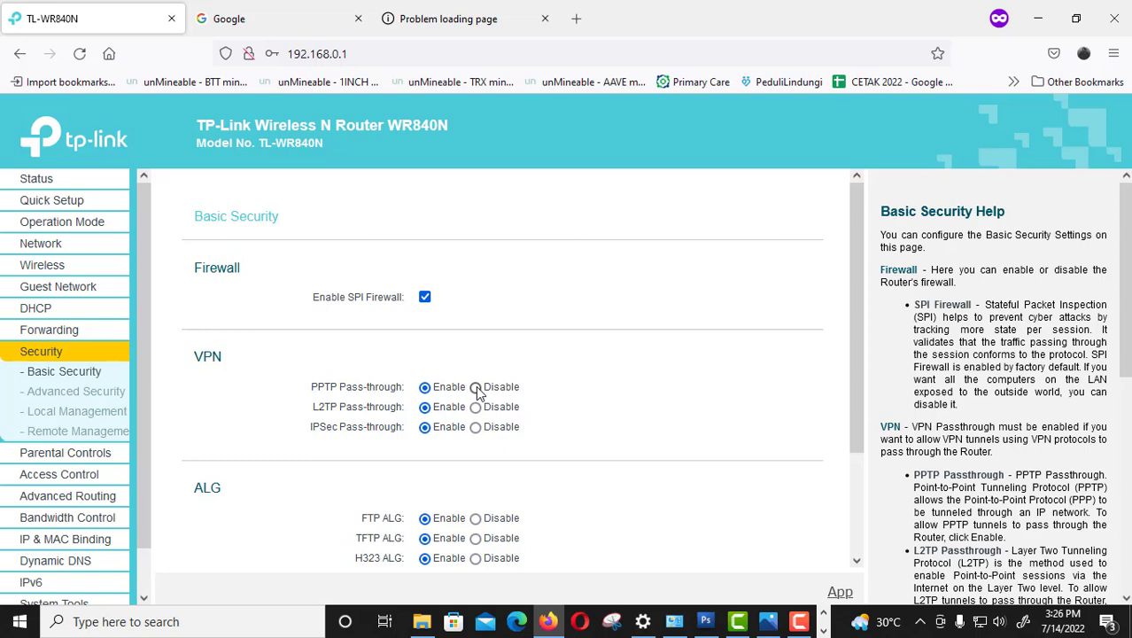
Browse the Advanced Security, Parental Controls, Access Control and DHCP pages.
left_click(69, 398)
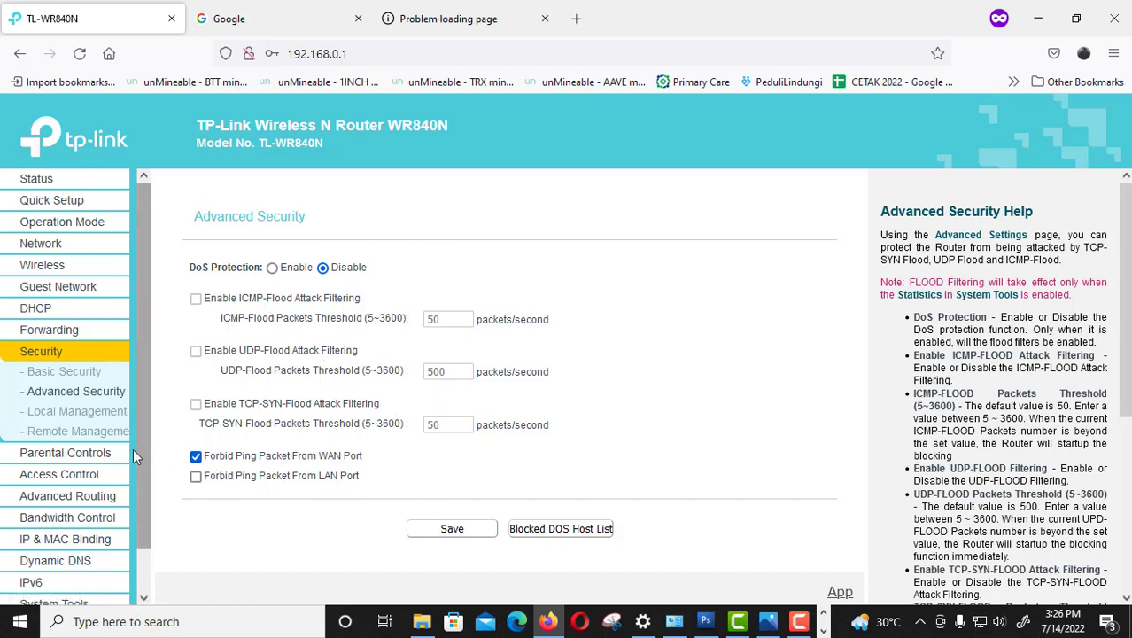
left_click(75, 455)
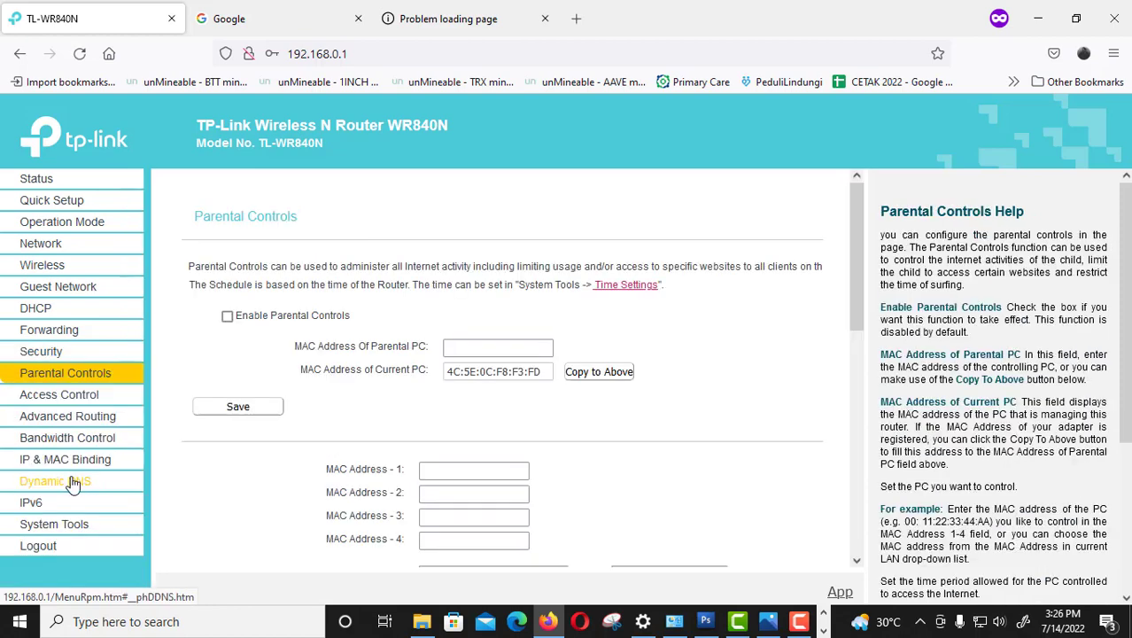
left_click(58, 395)
left_click(66, 350)
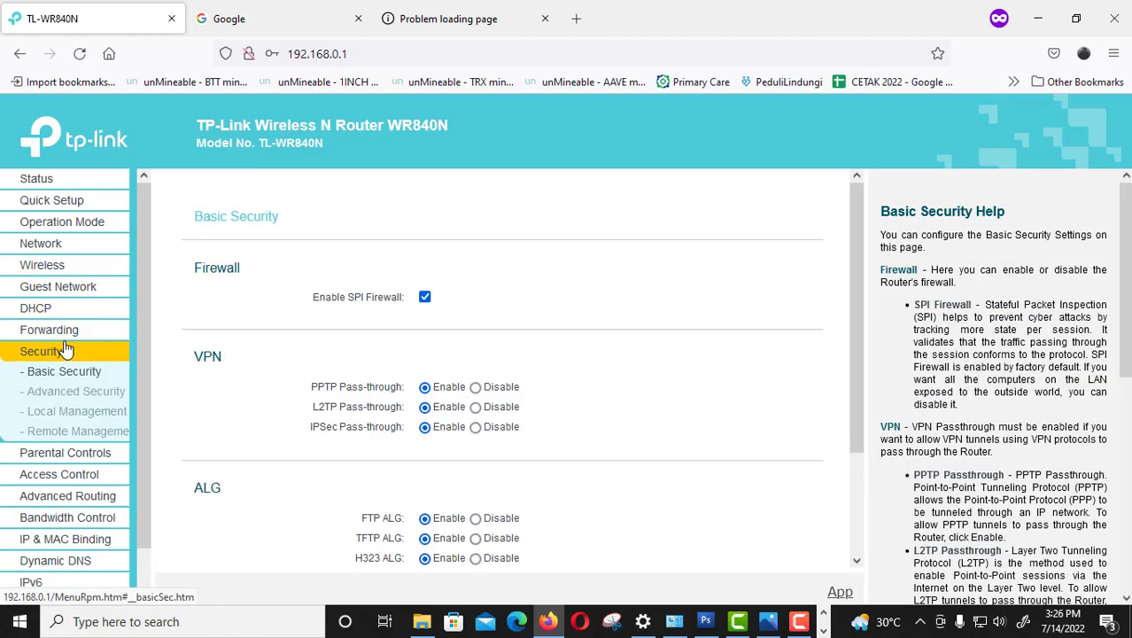
left_click(74, 308)
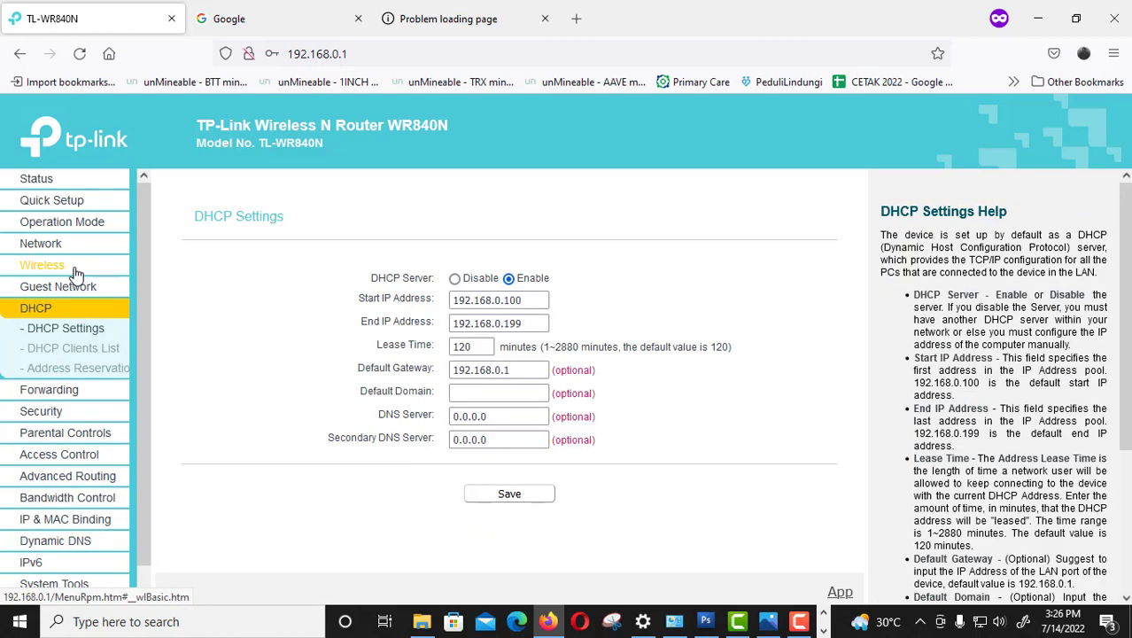
Revisit Basic and Advanced Security, then confirm Local Management lets all LAN PCs access the router.
left_click(40, 412)
left_click(60, 351)
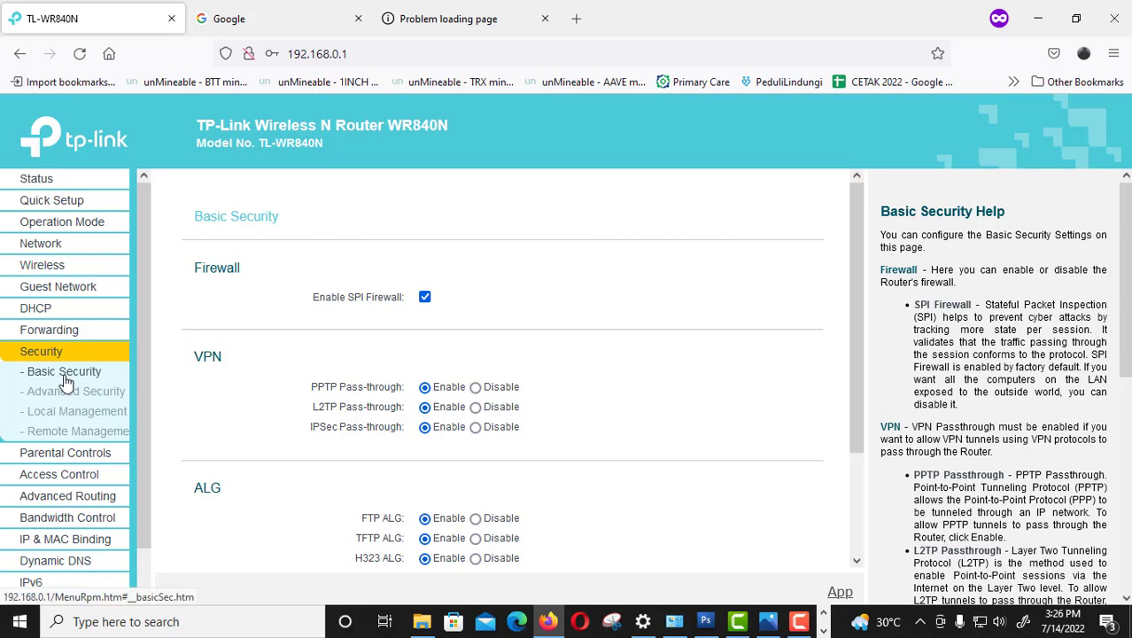
left_click(69, 395)
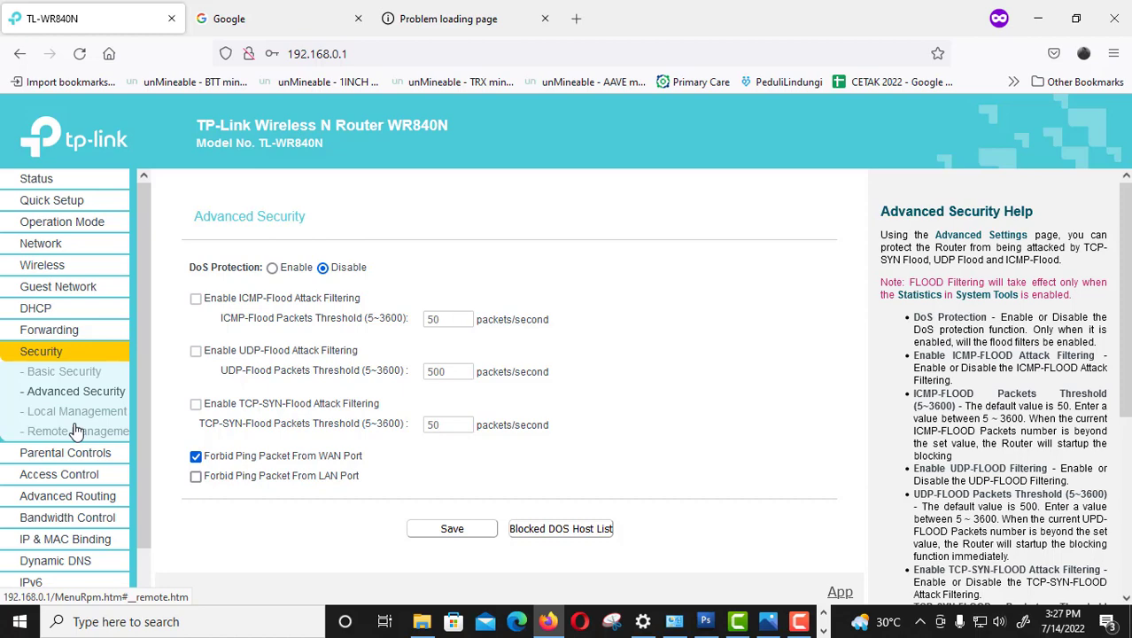
left_click(73, 412)
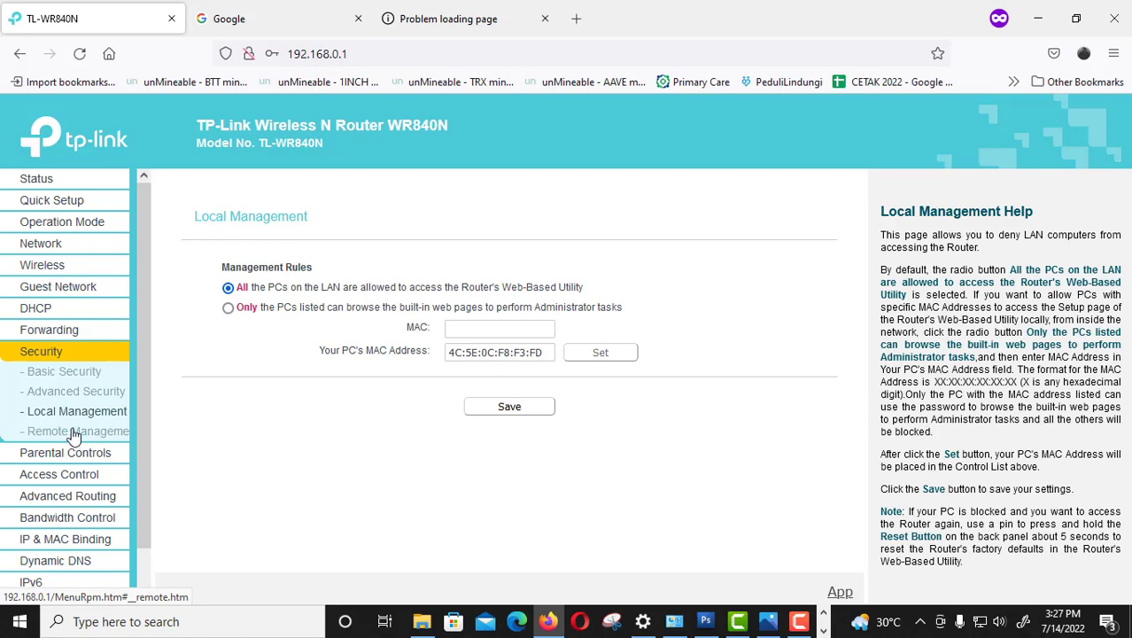
left_click(67, 352)
left_click(46, 180)
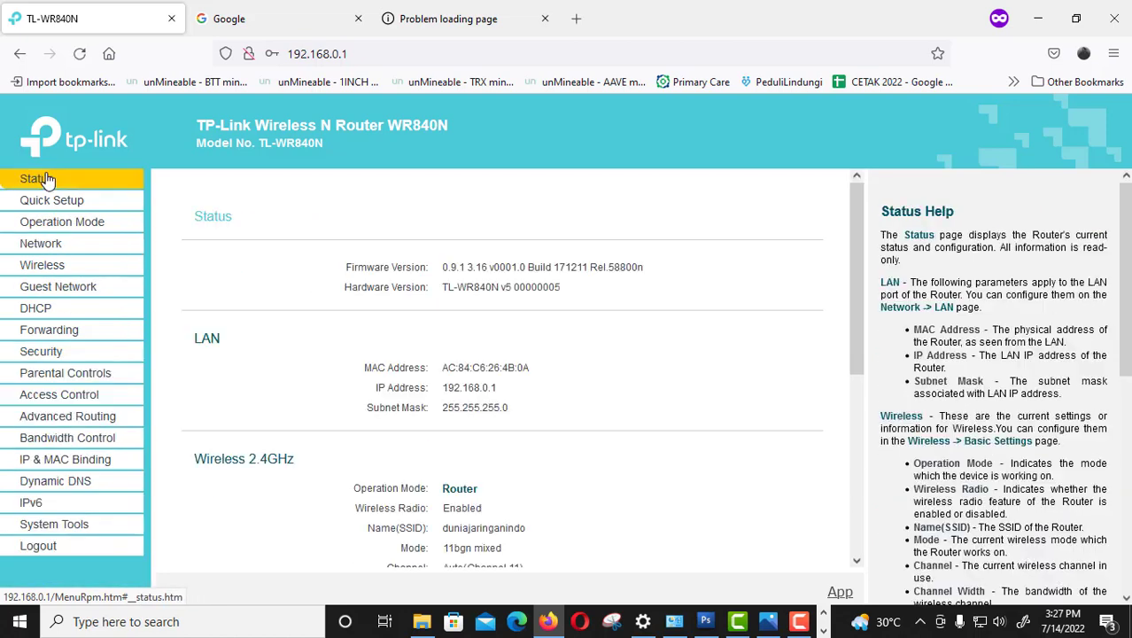
mouse_move(857, 245)
left_mouse_down()
mouse_move(864, 423)
mouse_move(848, 224)
left_mouse_up()
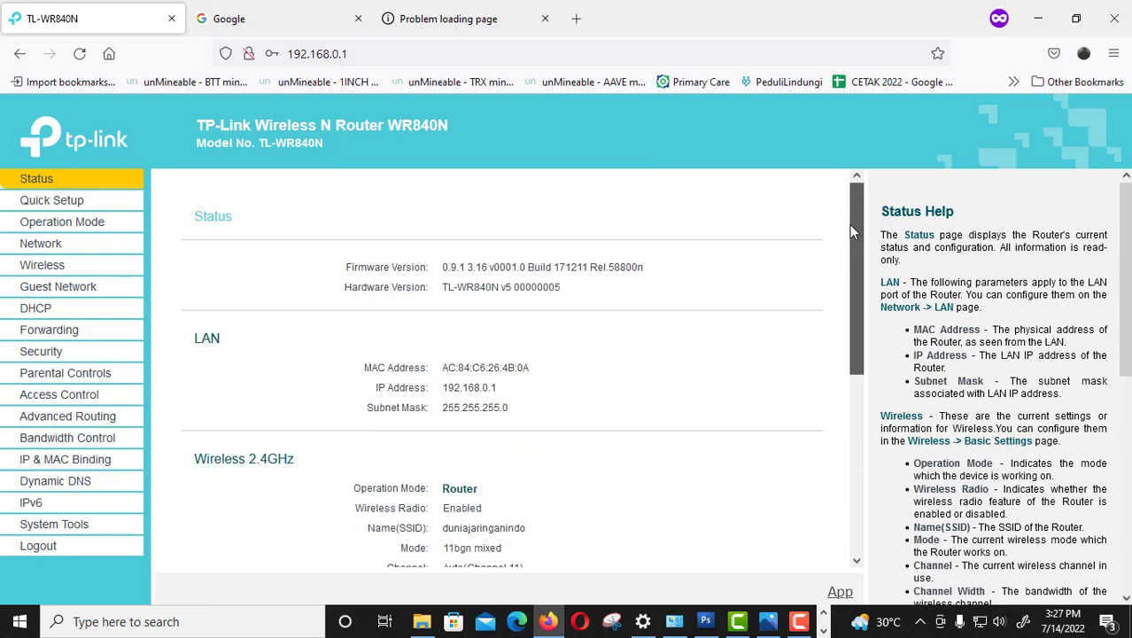
left_click_drag(858, 298, 878, 538)
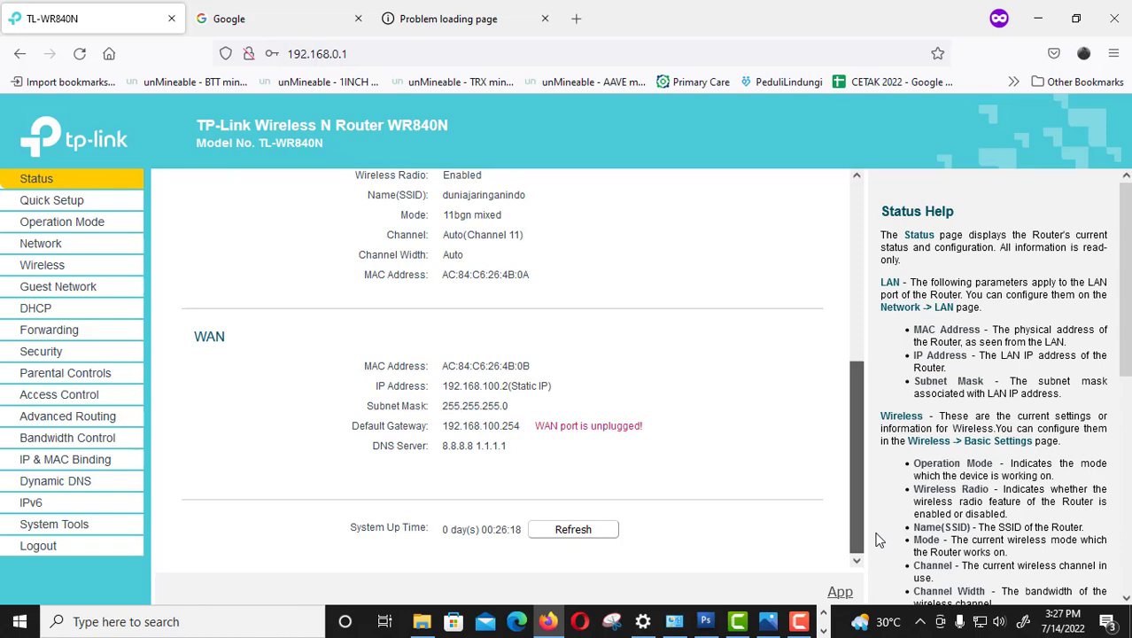
left_click_drag(877, 537, 873, 257)
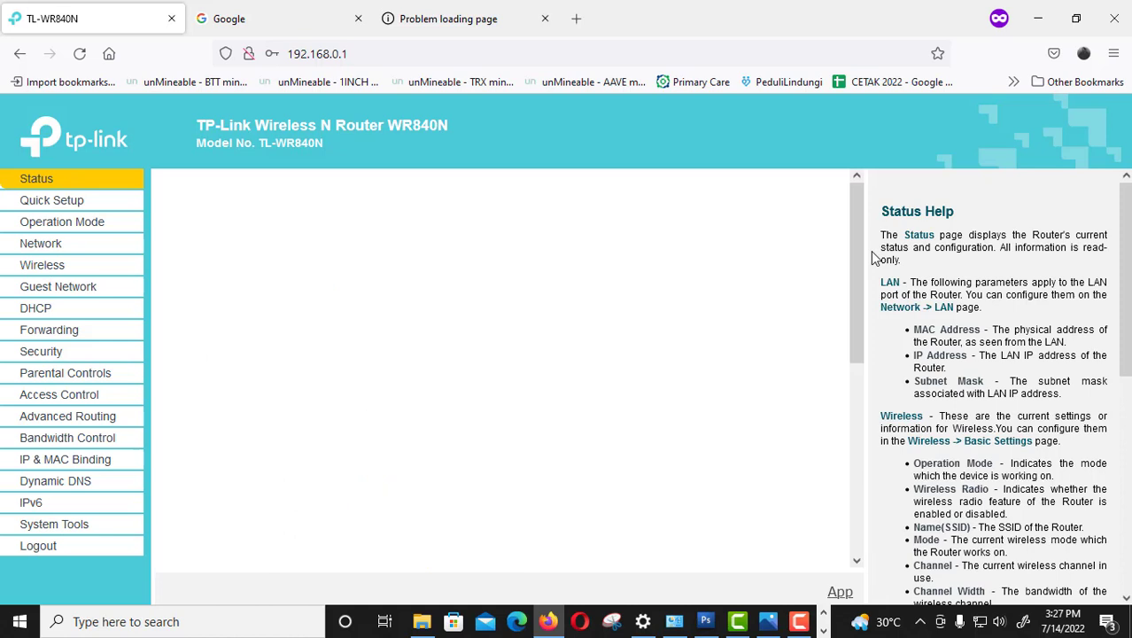
left_click_drag(855, 218, 857, 390)
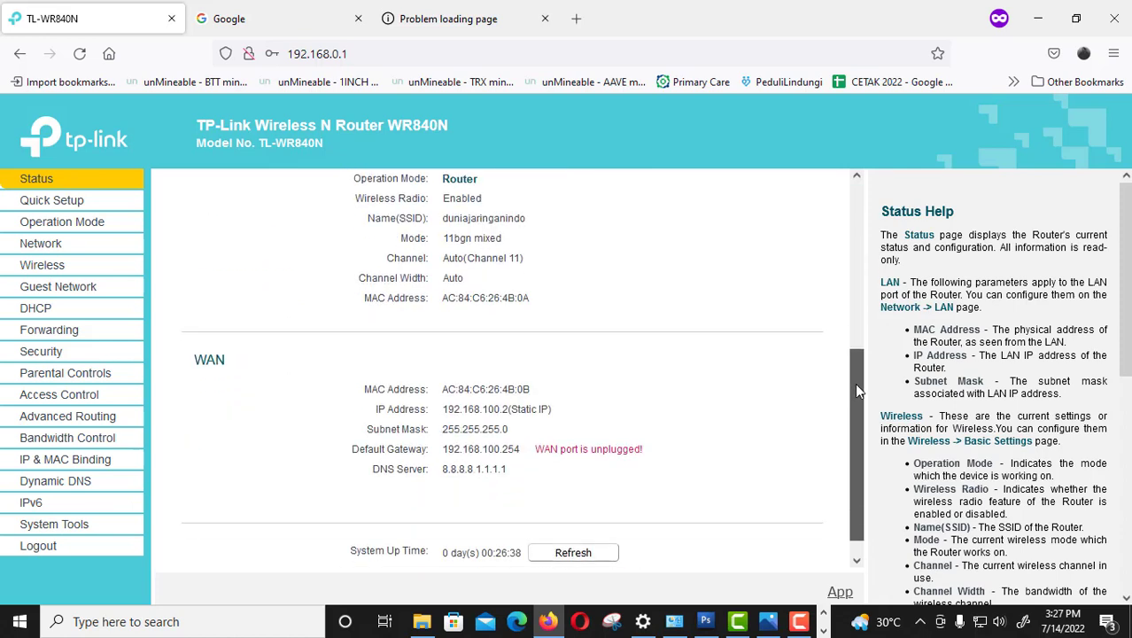
Uncheck Forbid Ping Packet From WAN Port in Advanced Security and save.
left_click(41, 356)
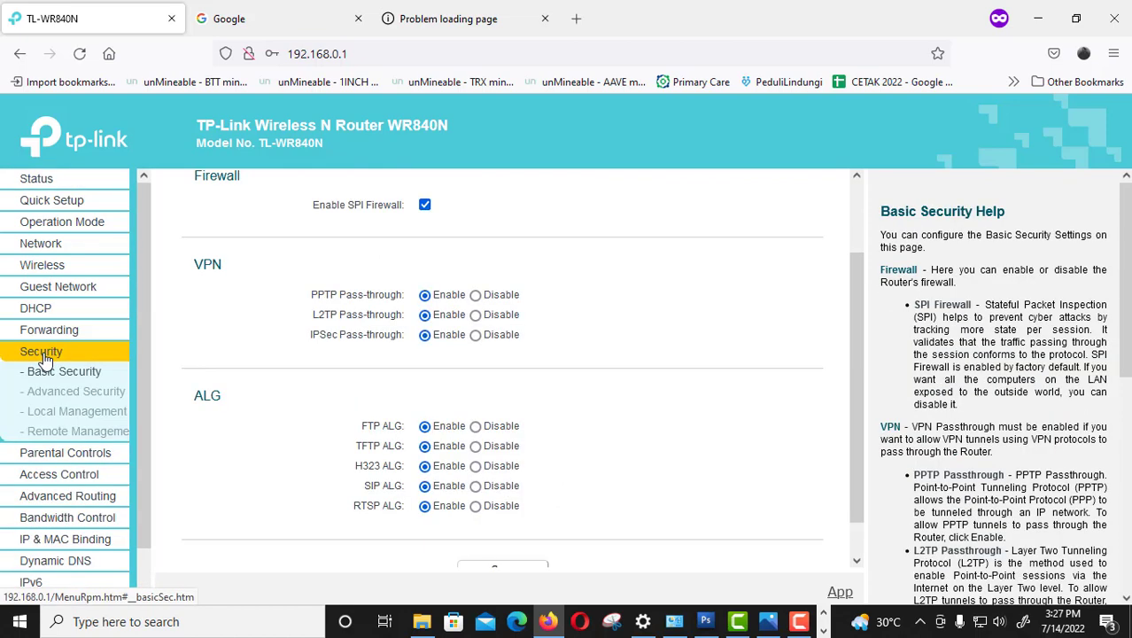
left_click(76, 391)
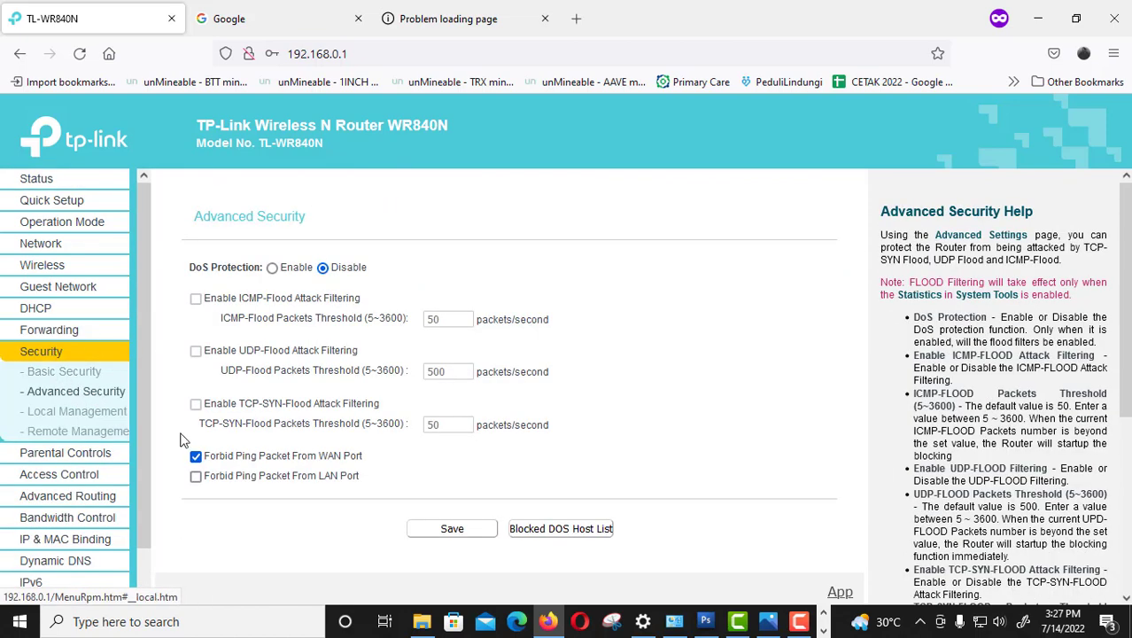
left_click(196, 457)
left_click(459, 530)
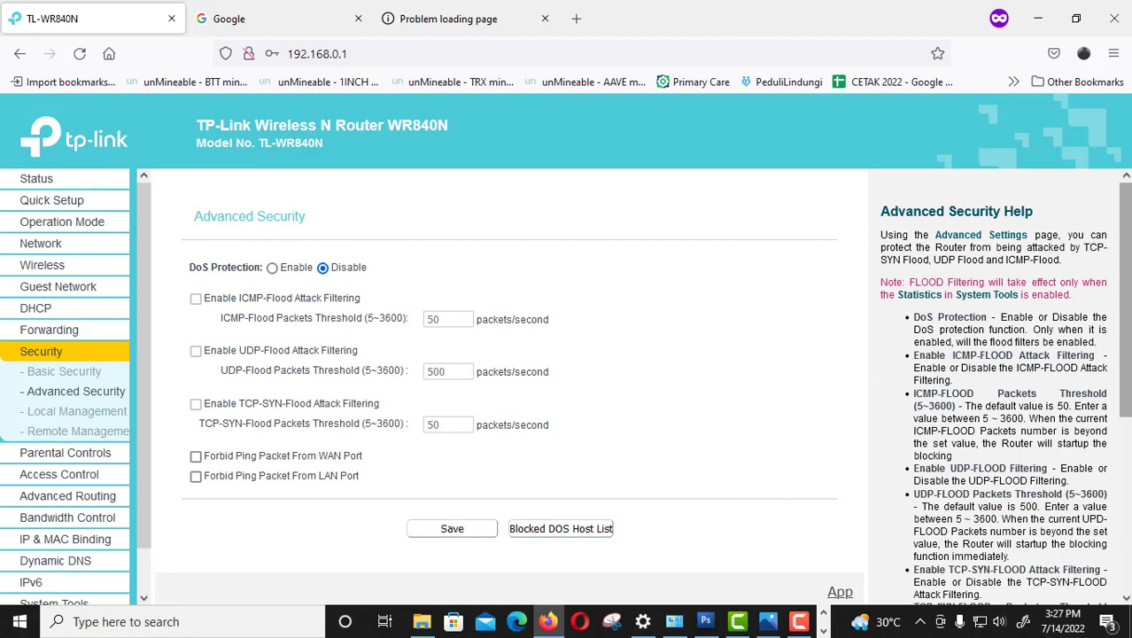
left_click_drag(1124, 211, 1123, 375)
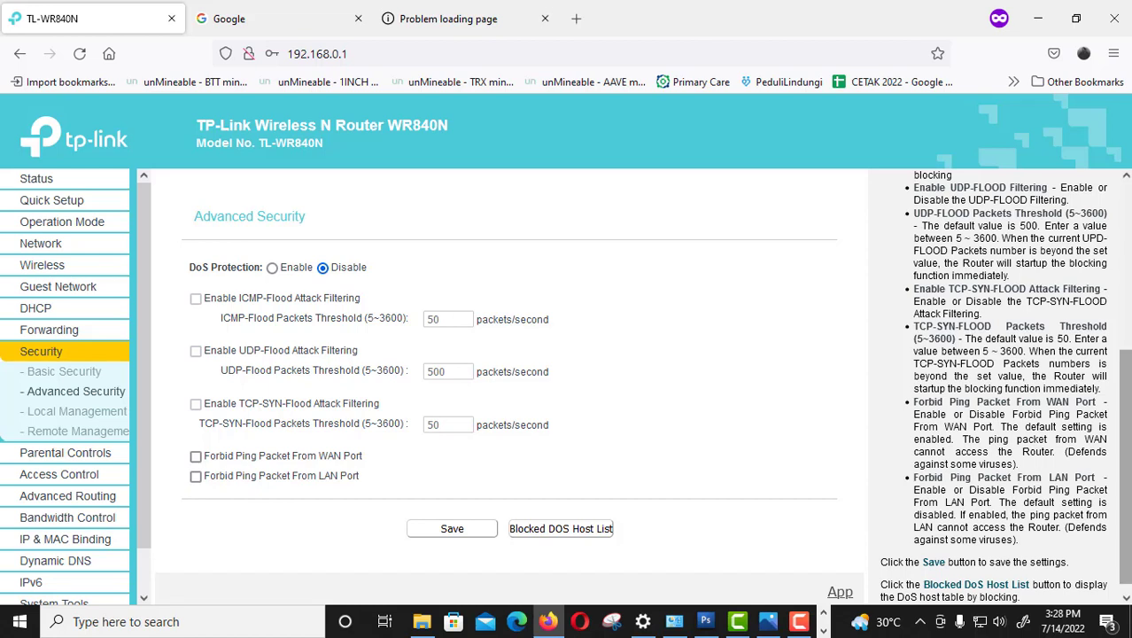
Retry 192.168.100.2 in its tab; it times out again.
left_click(347, 23)
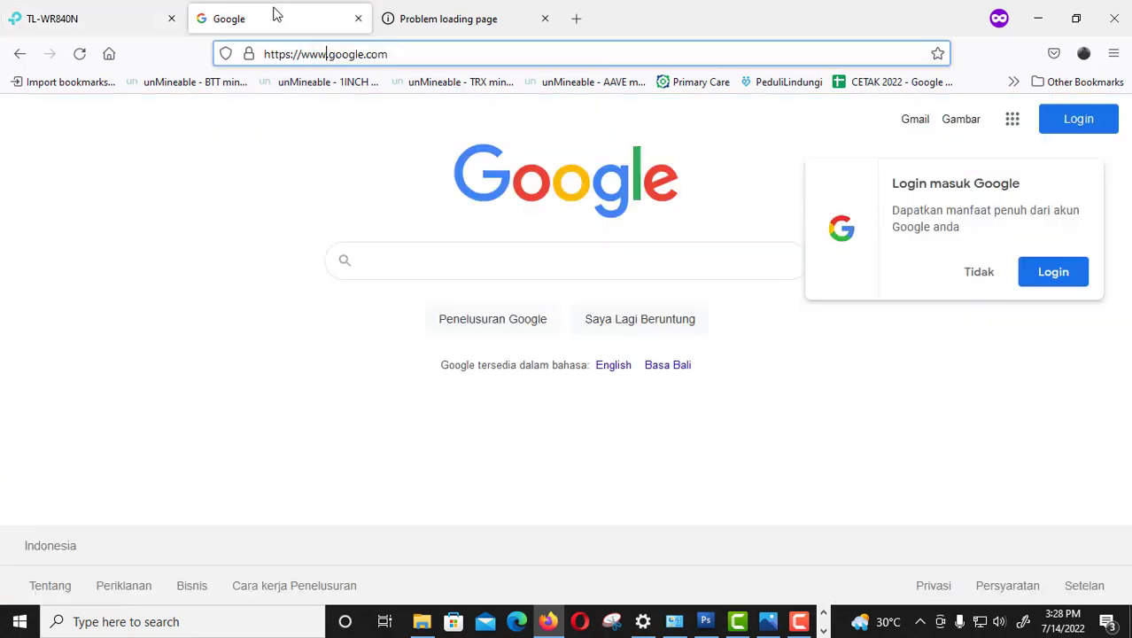
left_click(406, 27)
left_click(383, 53)
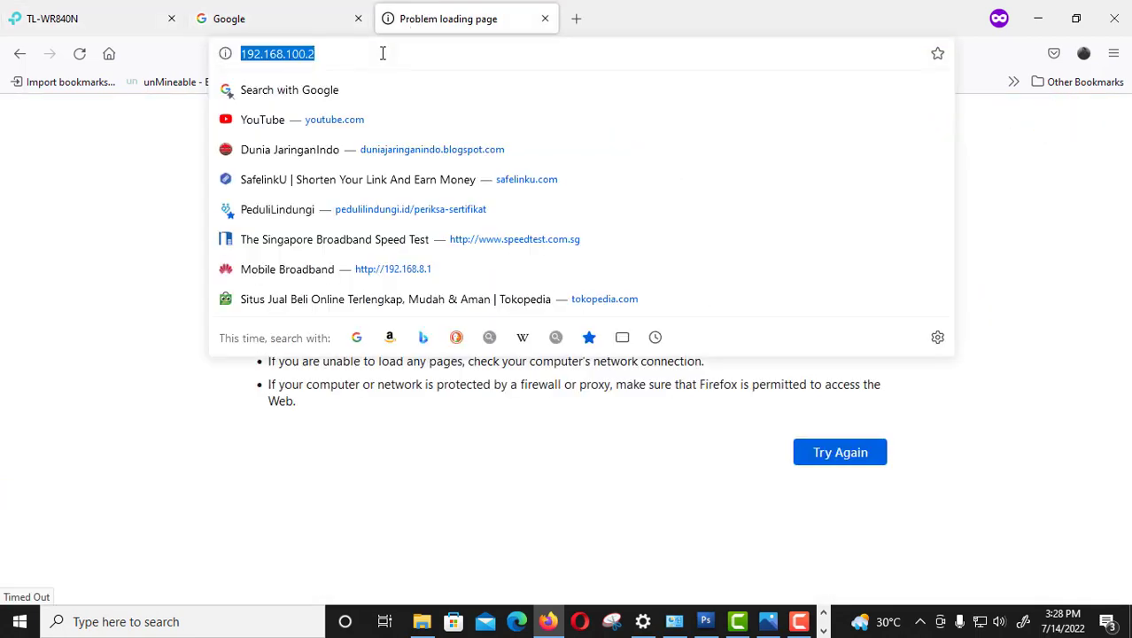
key("Return")
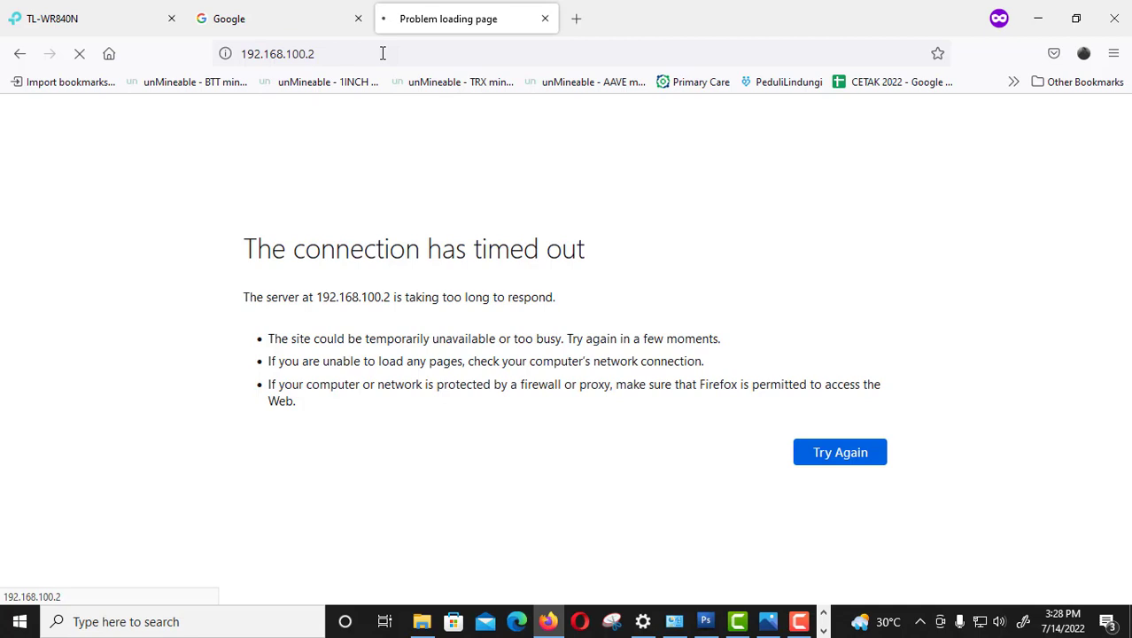
Check the network topology image, then reload the router admin tab at 192.168.0.1.
left_click(770, 624)
left_click(773, 624)
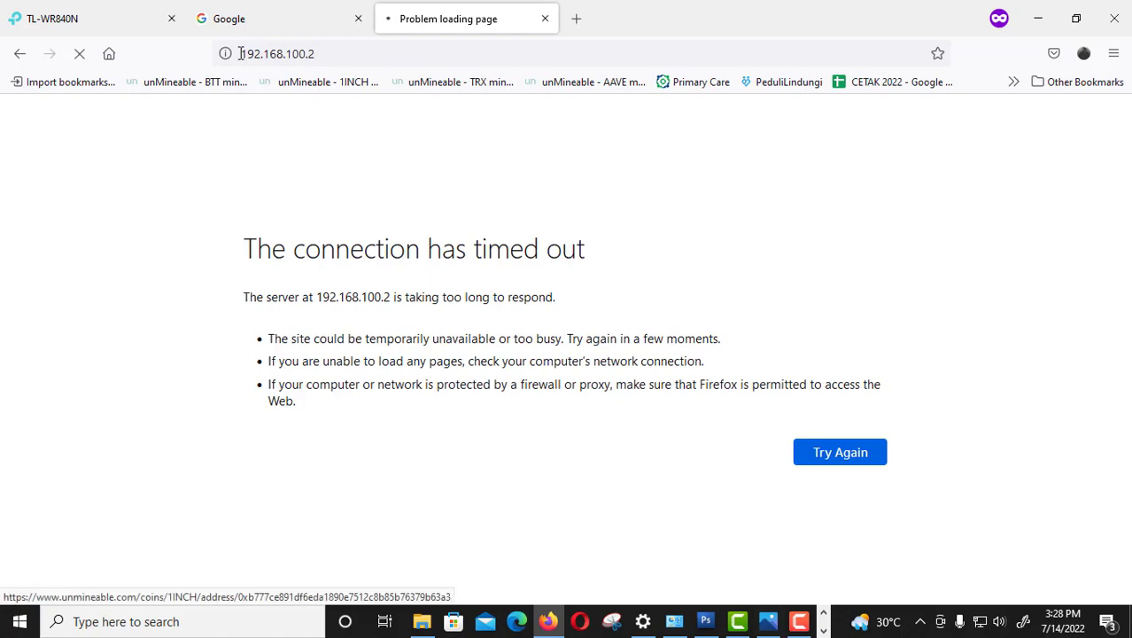
left_click(63, 20)
left_click(79, 55)
left_click(385, 49)
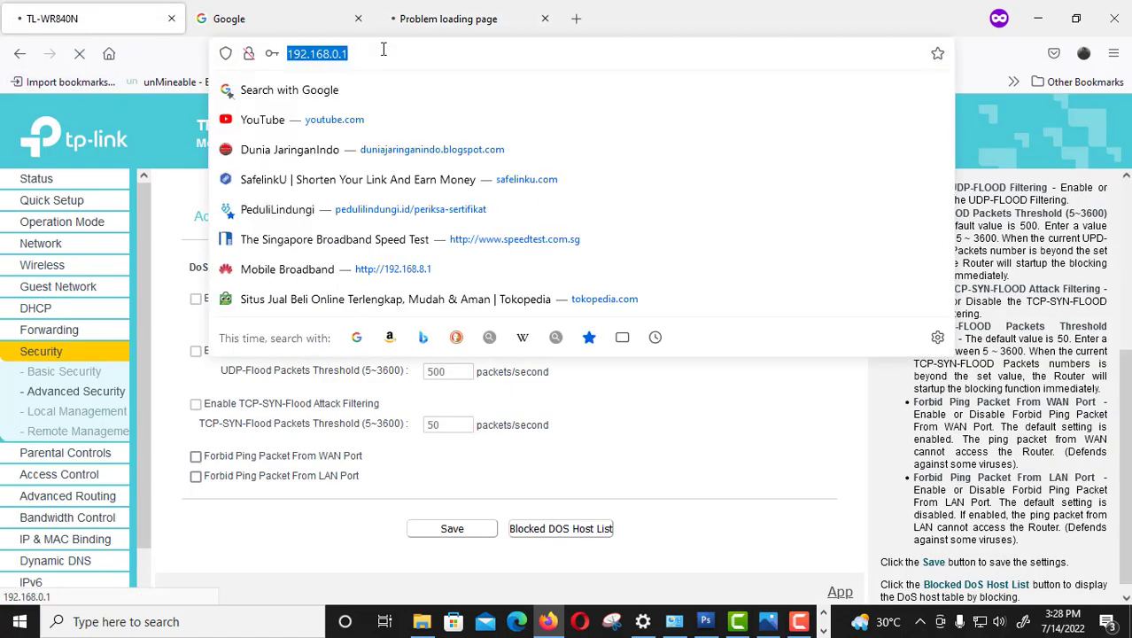
key("Escape")
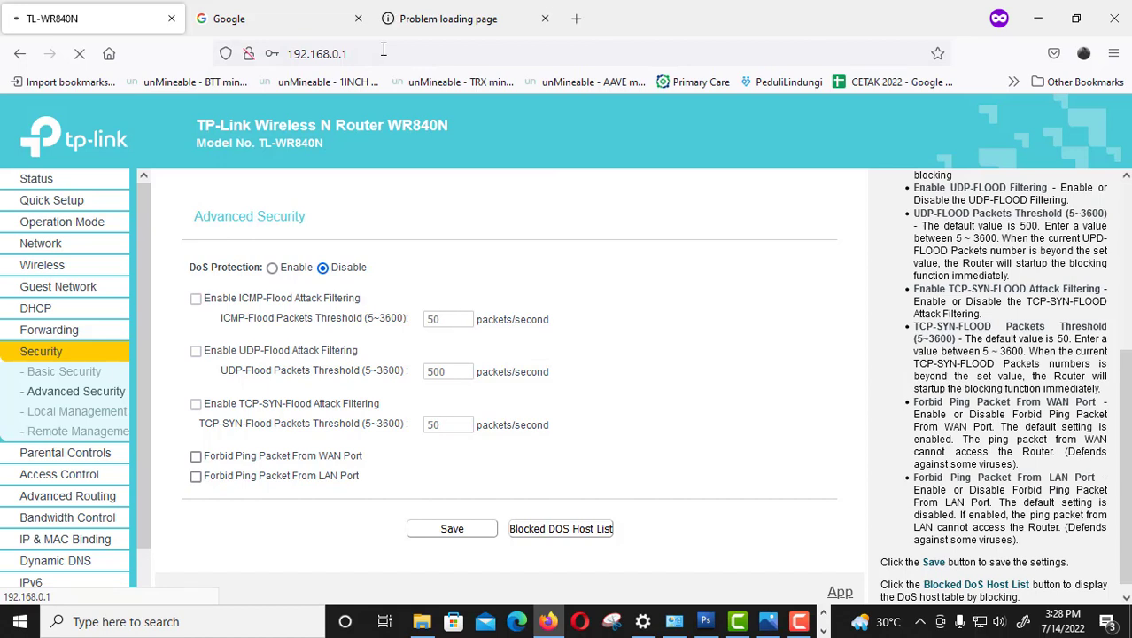
Ping 192.168.100.2 from a new Command Prompt, getting replies under 1 ms with TTL 63.
key("super+r")
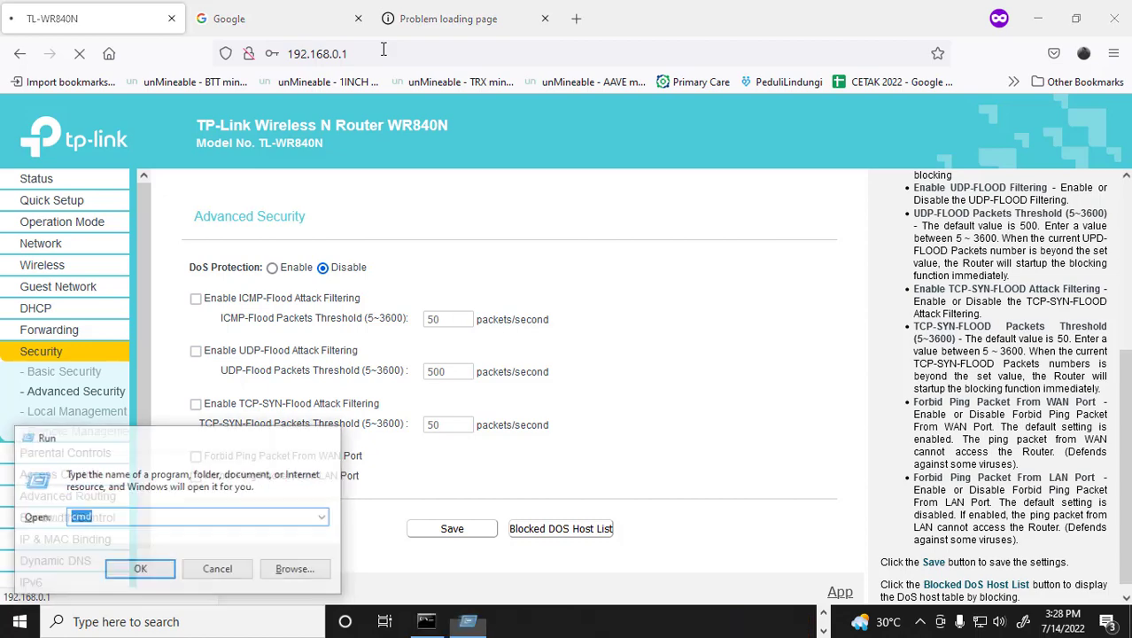
key("Return")
type("ping ")
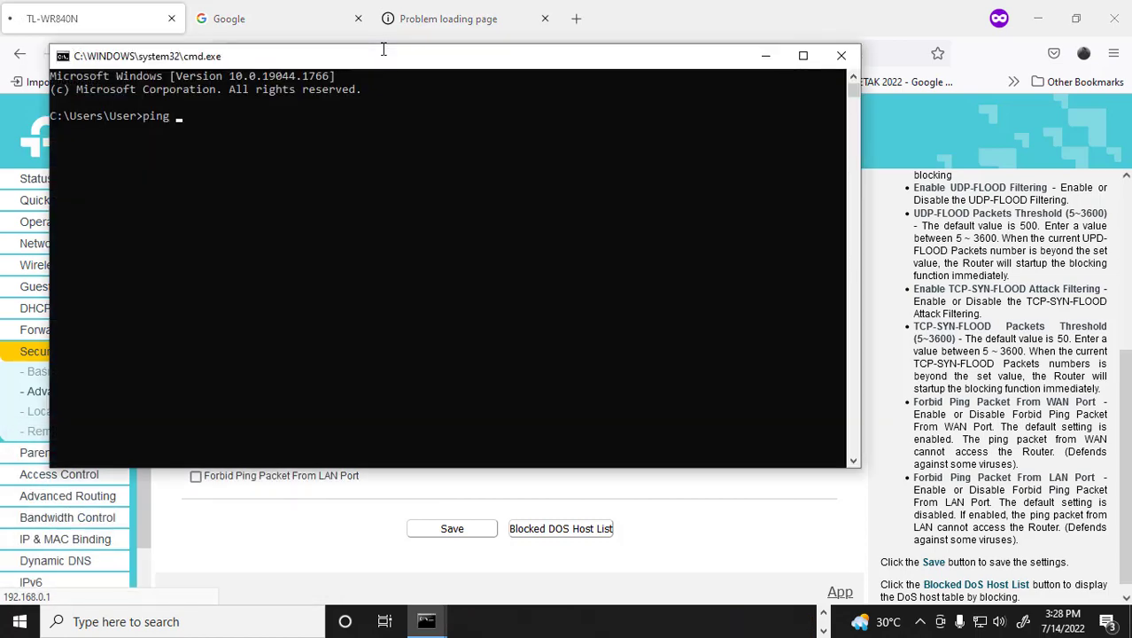
type("192.168.100.2")
key("Return")
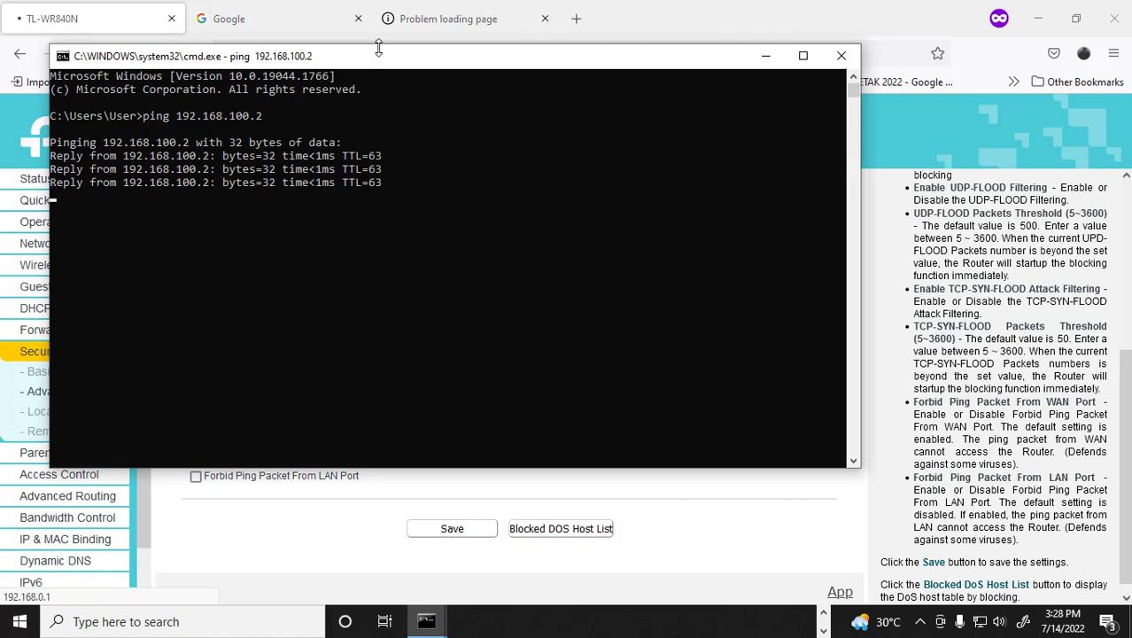
Retry loading 192.168.100.2 in Firefox, which times out again, then show the Windows Wi-Fi network list.
left_click(425, 20)
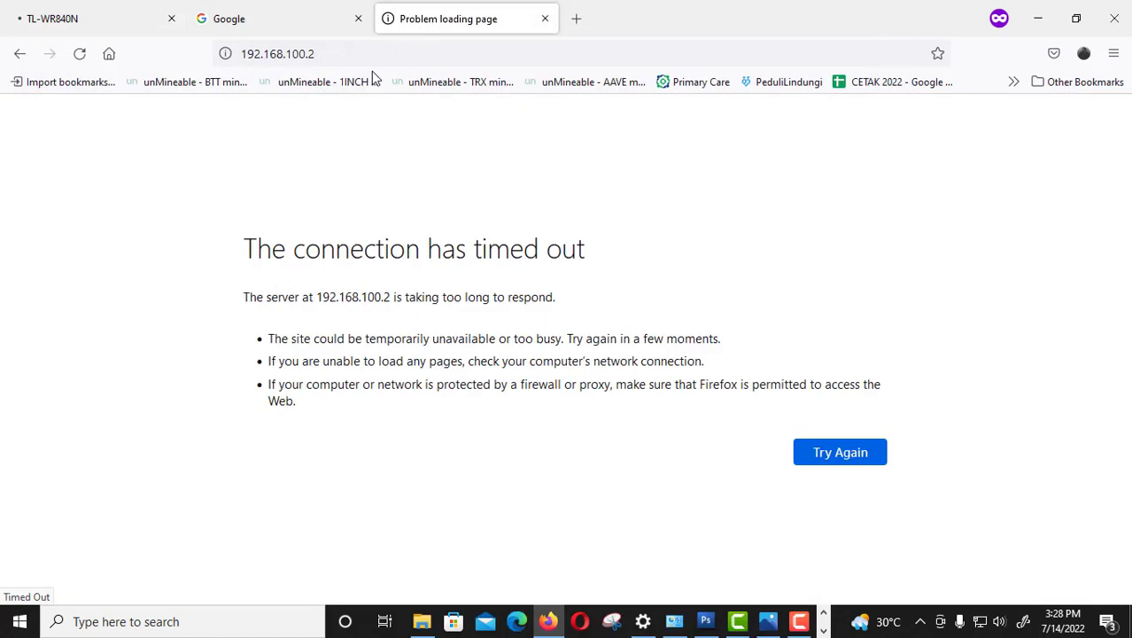
left_click(362, 53)
key("Return")
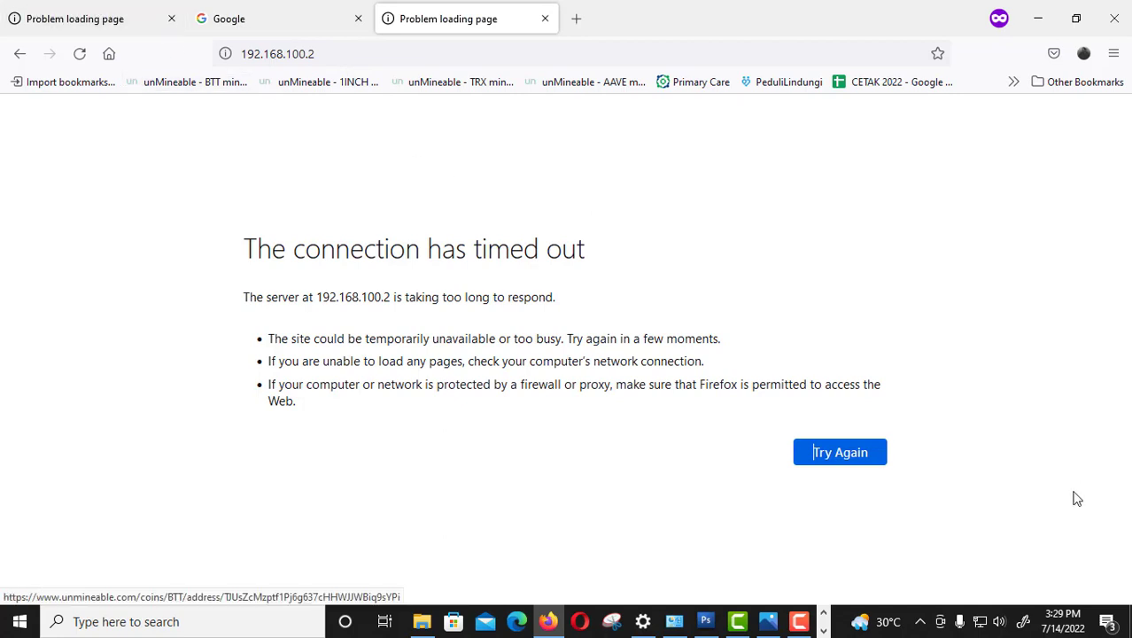
left_click(979, 622)
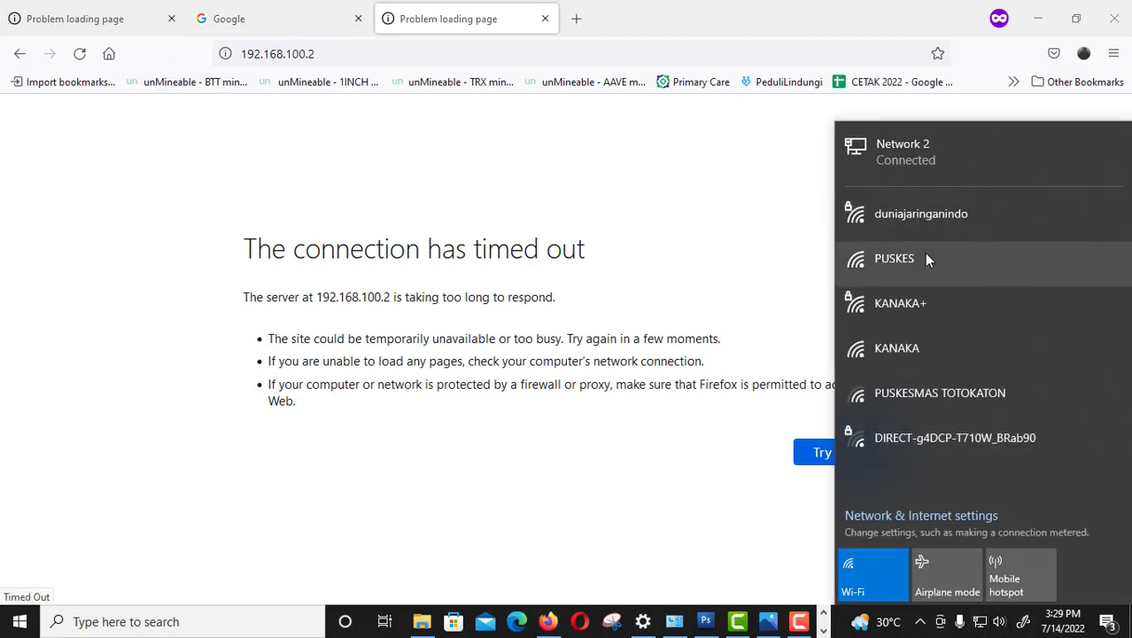
Reconnect the PC to the duniajaringanindo Wi-Fi and reload the router admin page.
left_click(929, 219)
left_click(1013, 290)
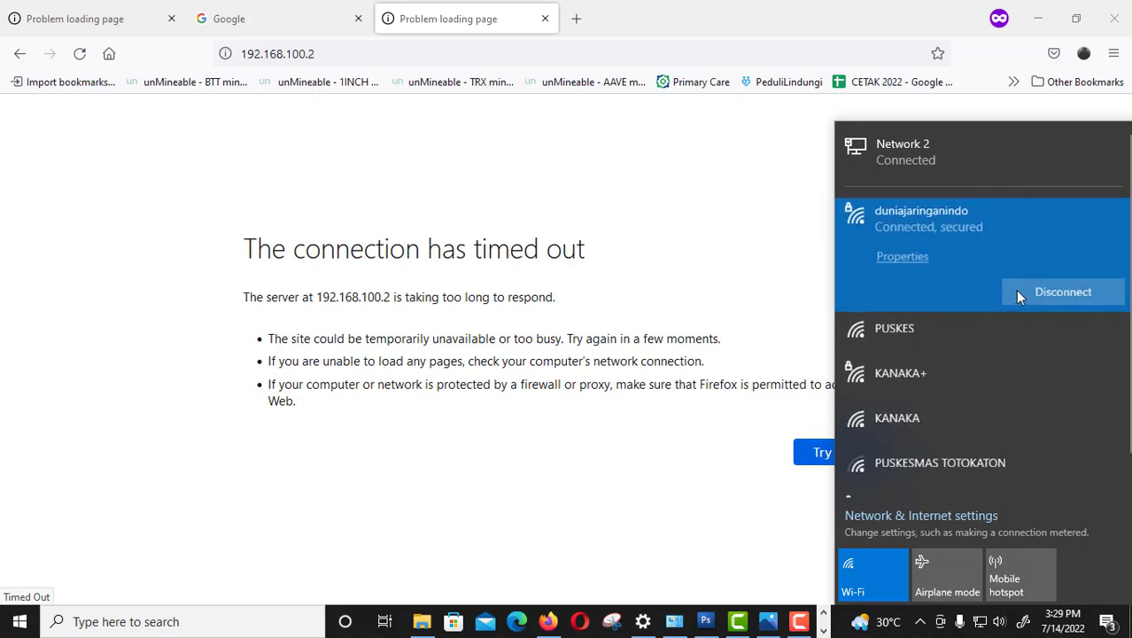
left_click(79, 54)
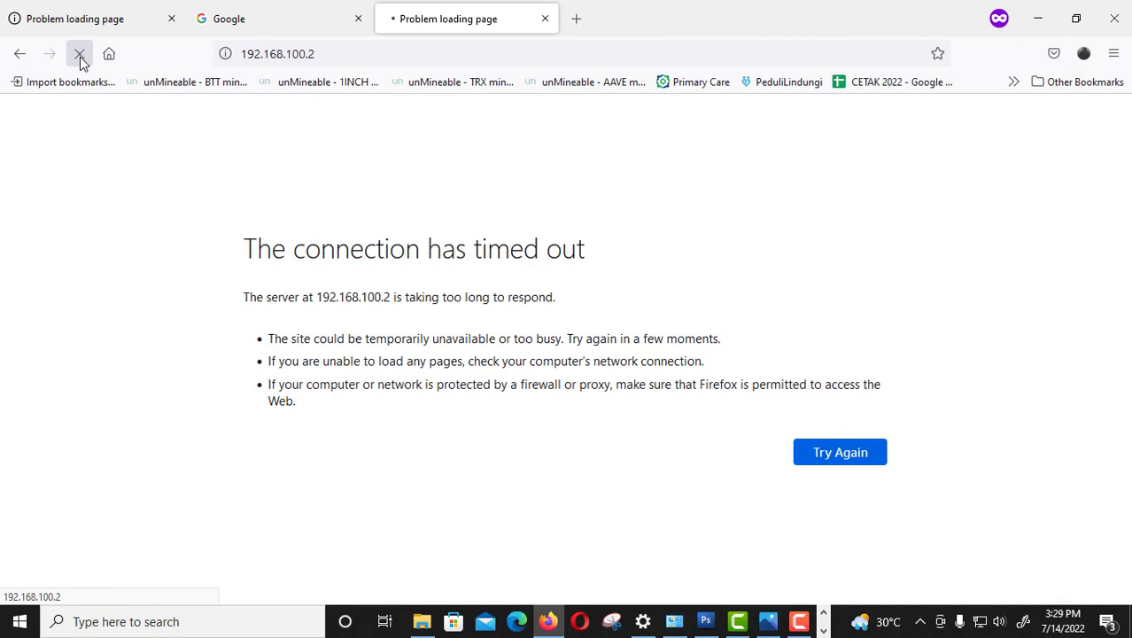
left_click(78, 14)
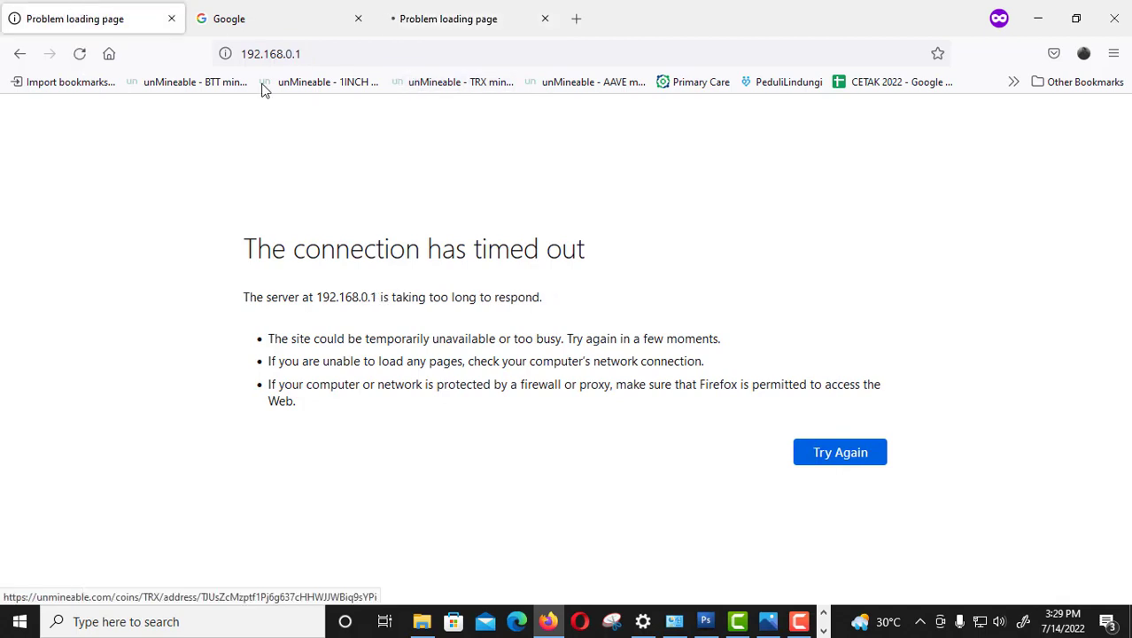
left_click(79, 55)
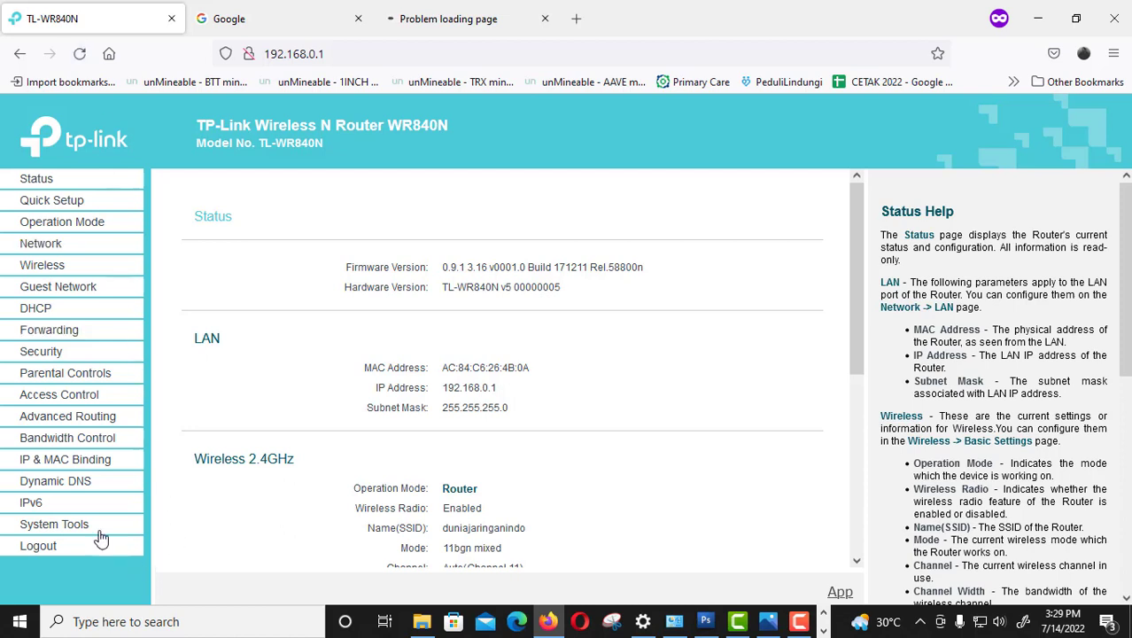
Visit Quick Setup, return to the router Status page, then bring up Windows Network Connections.
left_click(58, 209)
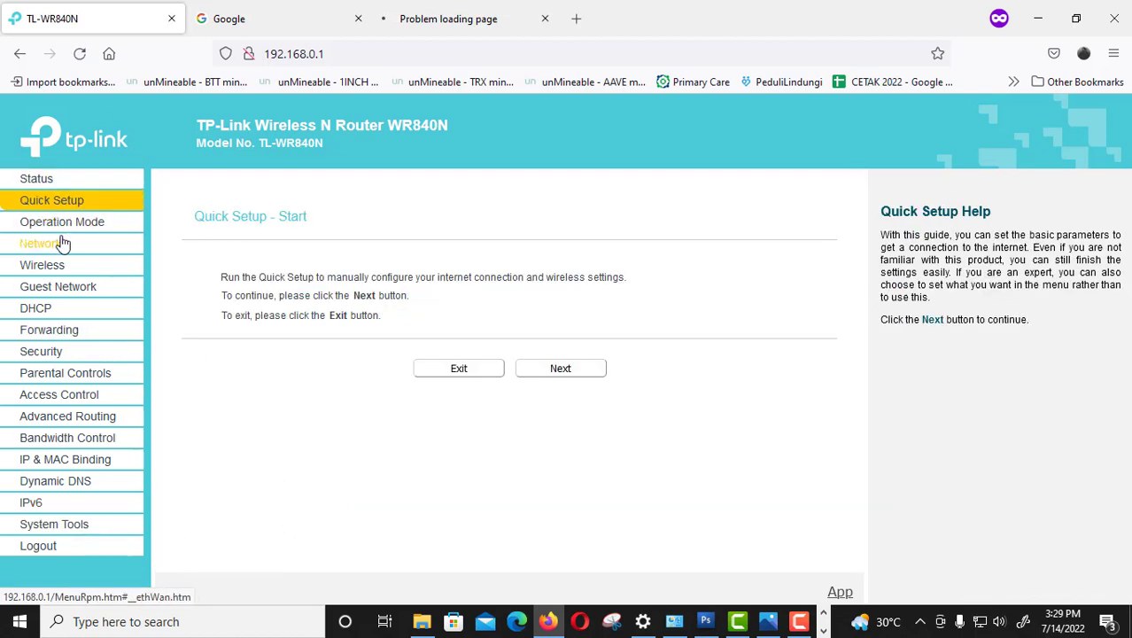
left_click(37, 180)
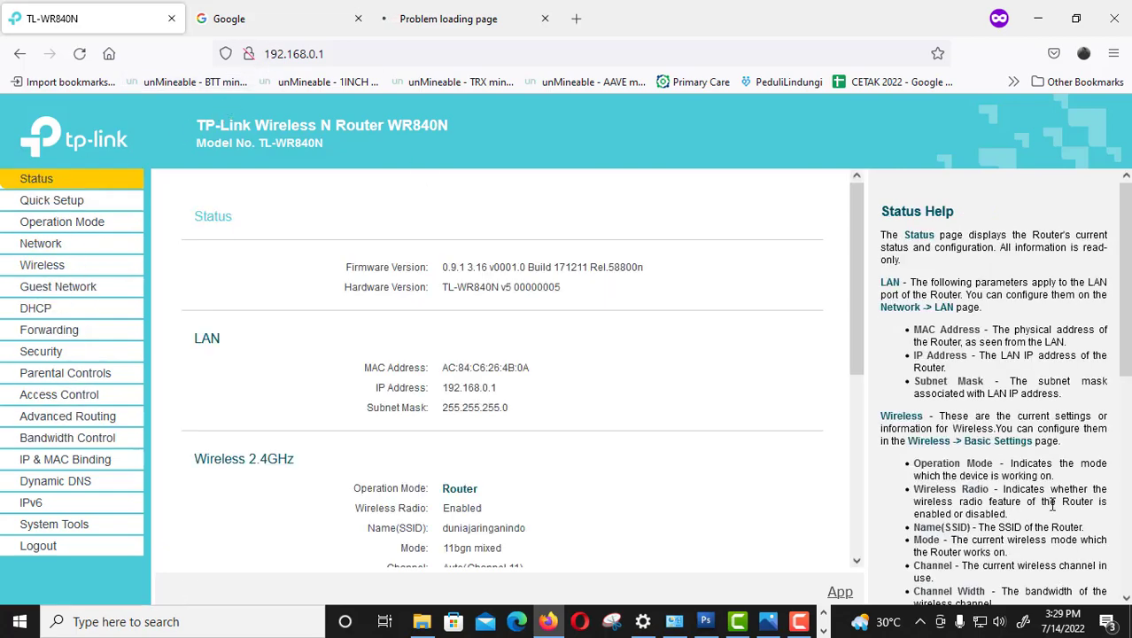
left_click(980, 621)
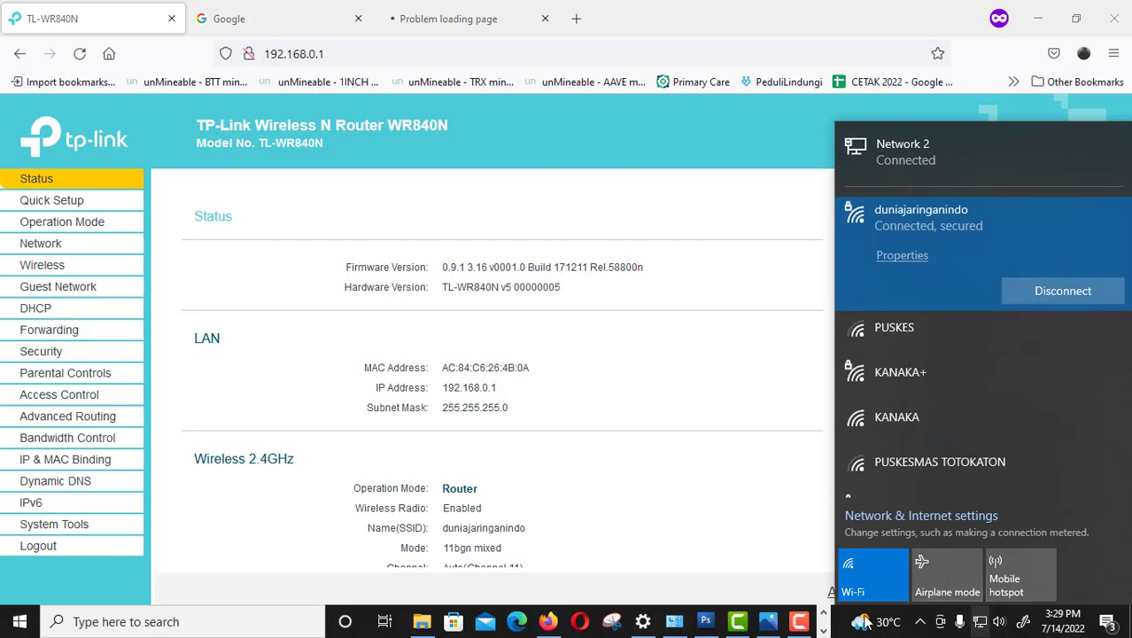
left_click(676, 625)
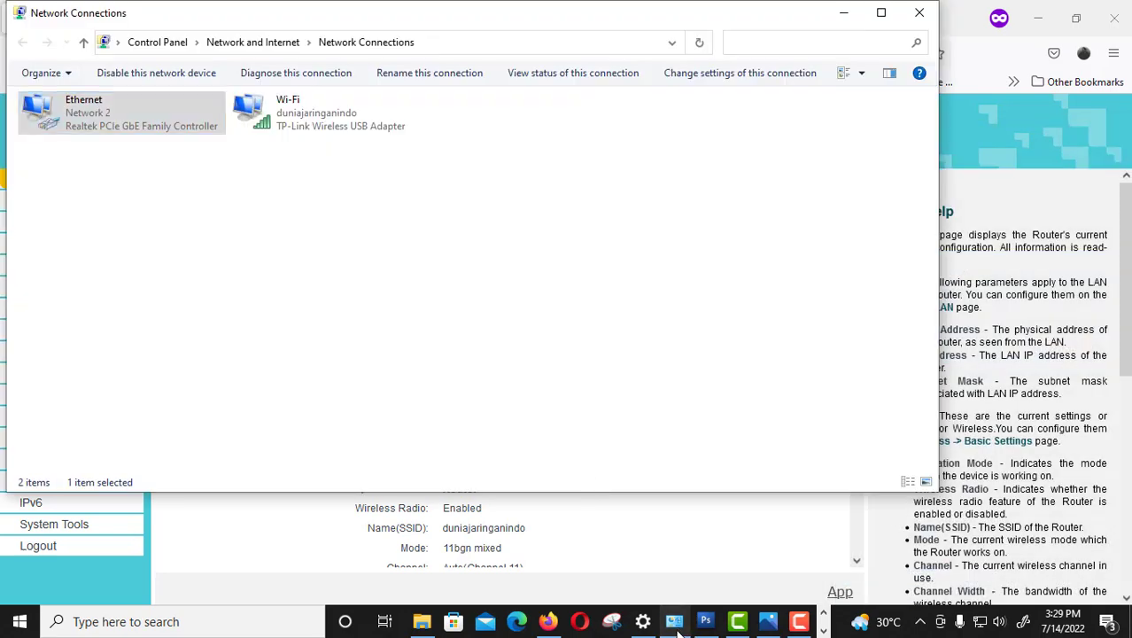
Disable the Ethernet adapter and reload the 192.168.0.1 router Status page in Firefox.
right_click(132, 120)
left_click(171, 139)
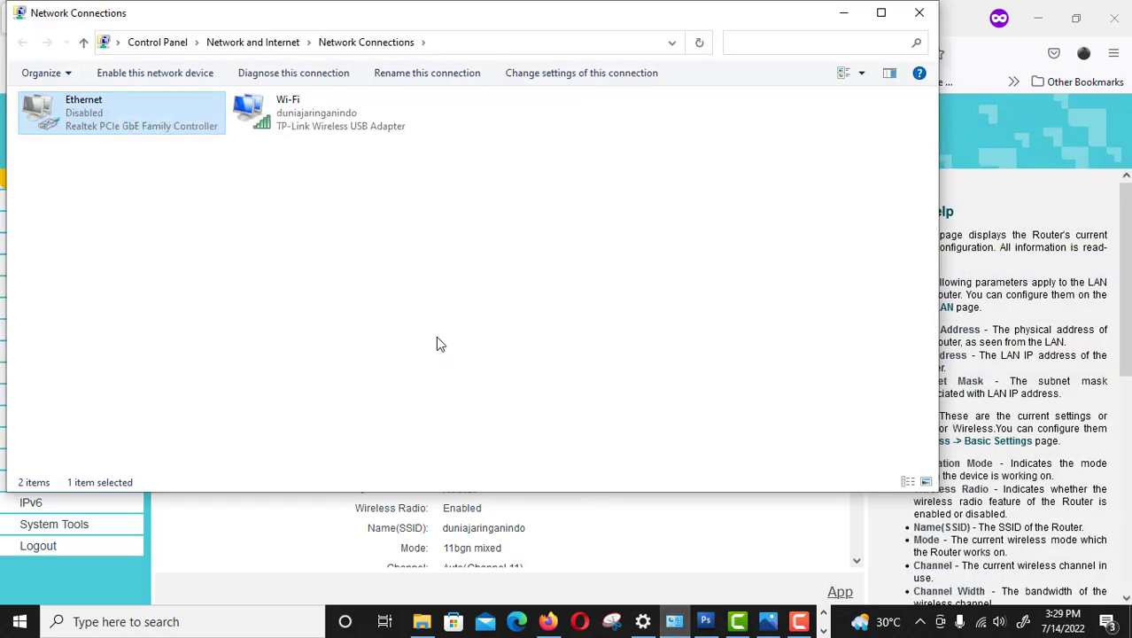
left_click(962, 22)
left_click(335, 55)
key("Return")
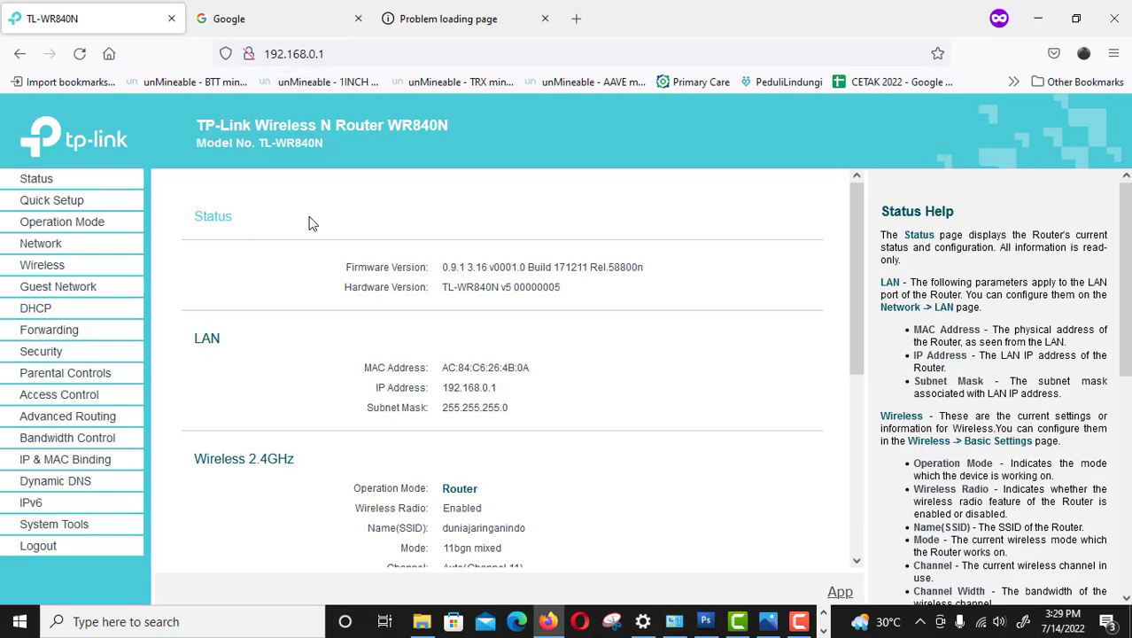
Retry 192.168.100.2 until the TL-WR840N login page loads, then return to the Status tab.
left_click(48, 179)
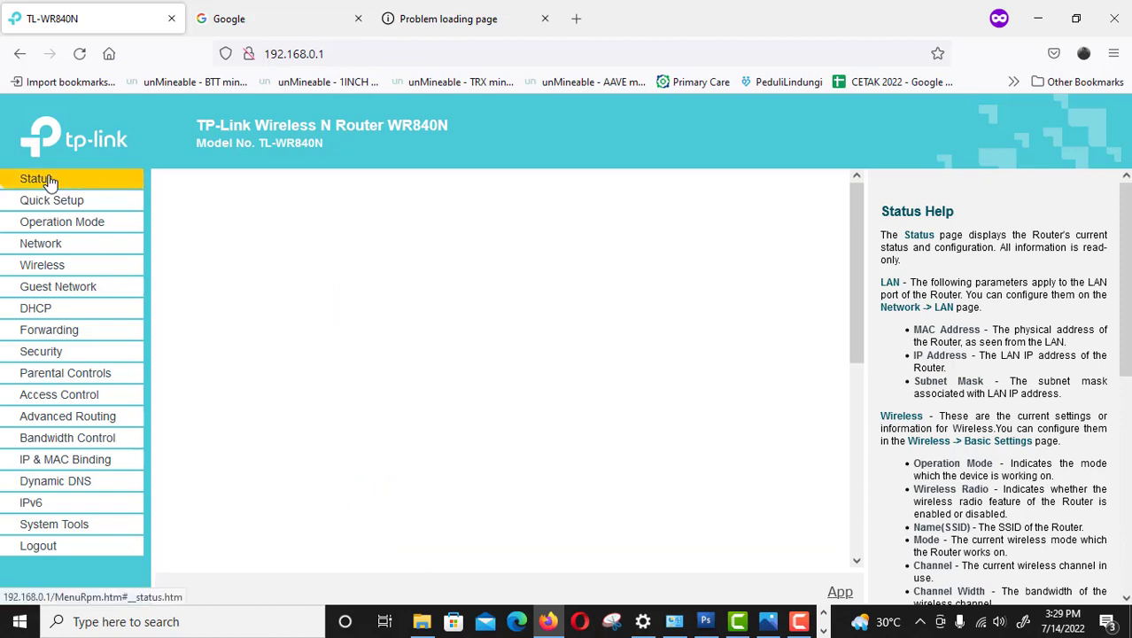
left_click(448, 19)
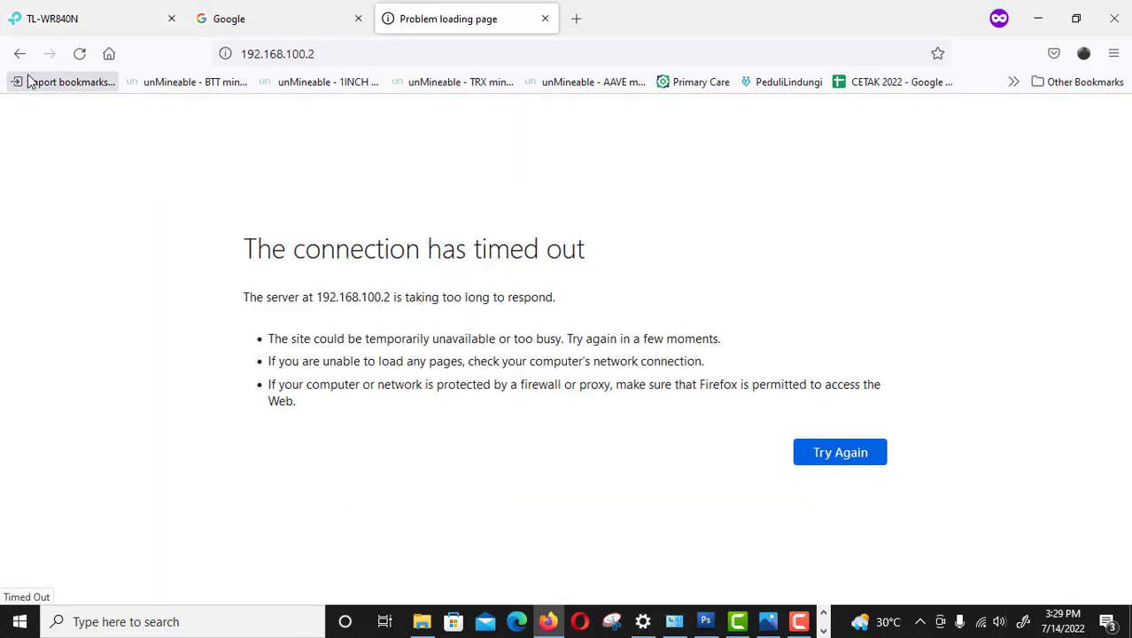
left_click(79, 54)
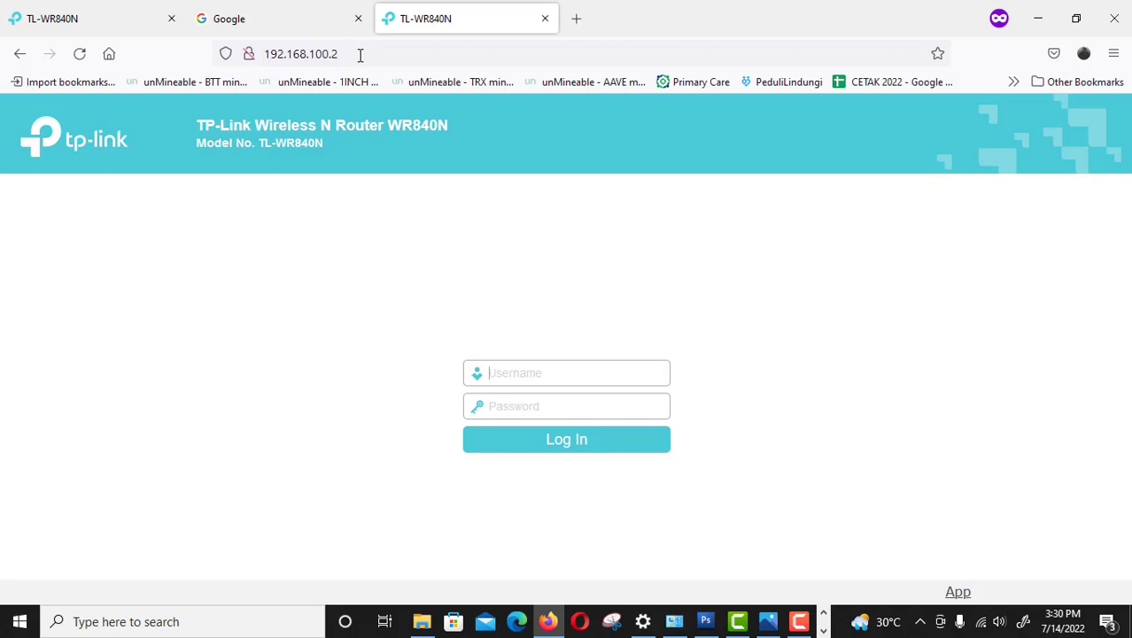
left_click(307, 31)
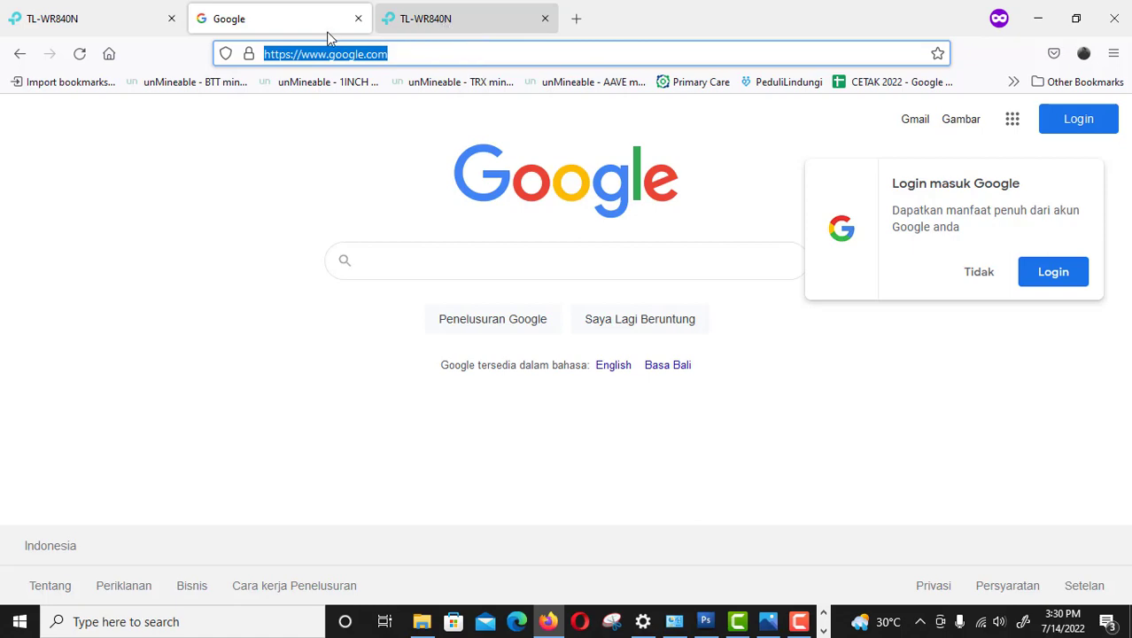
left_click(103, 20)
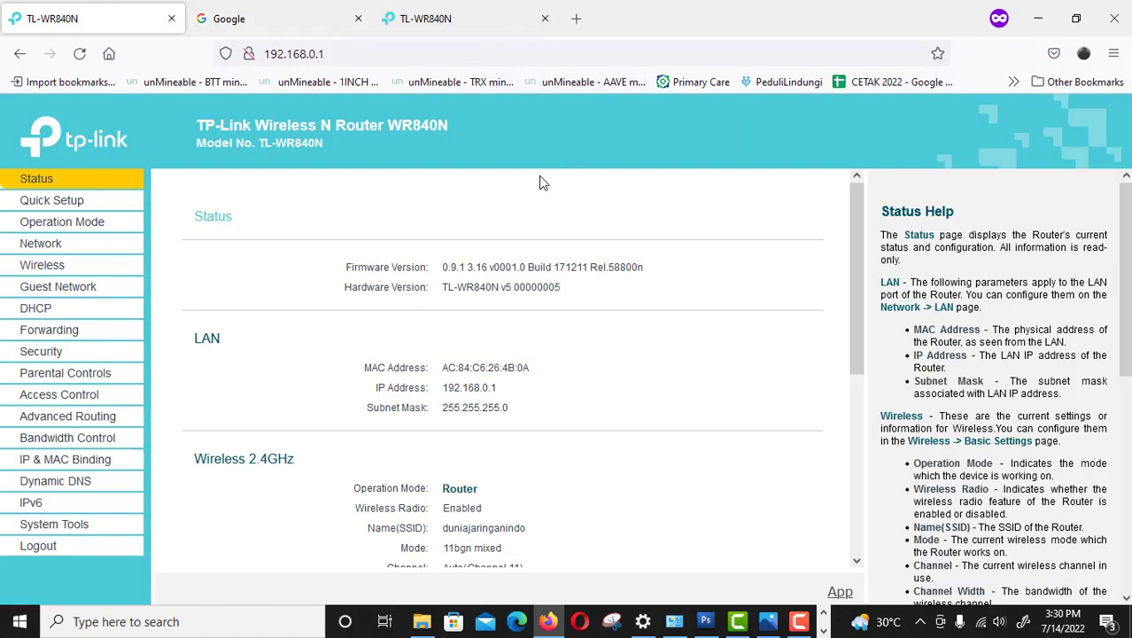
Review the Parental Controls page's schedule and Add URL sections, leaving parental controls disabled.
left_click(57, 267)
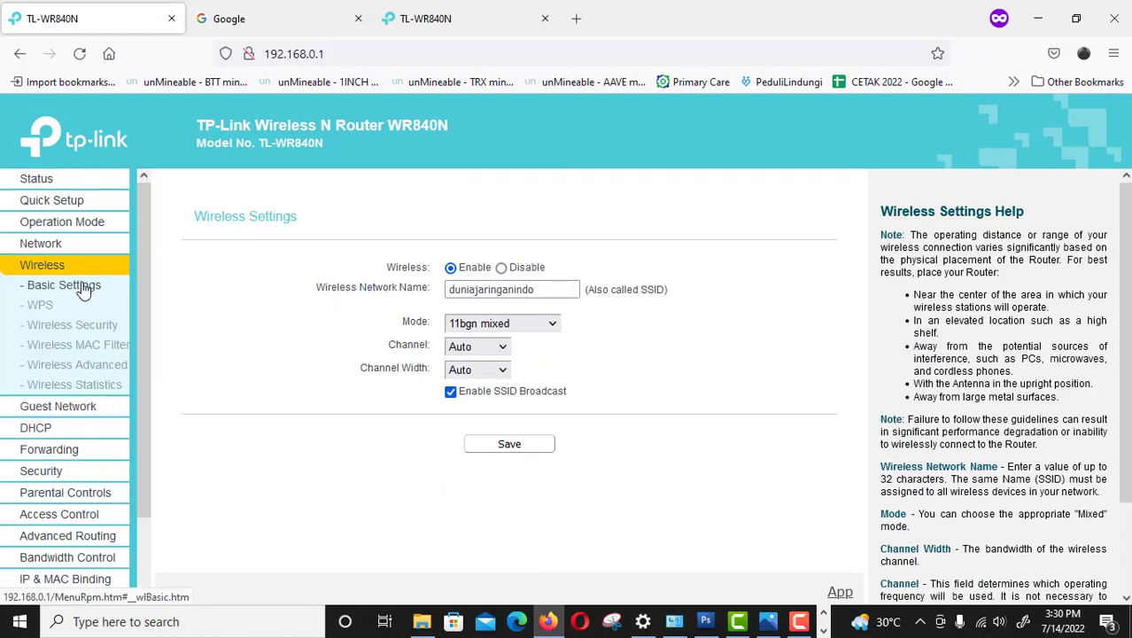
left_click_drag(146, 281, 143, 356)
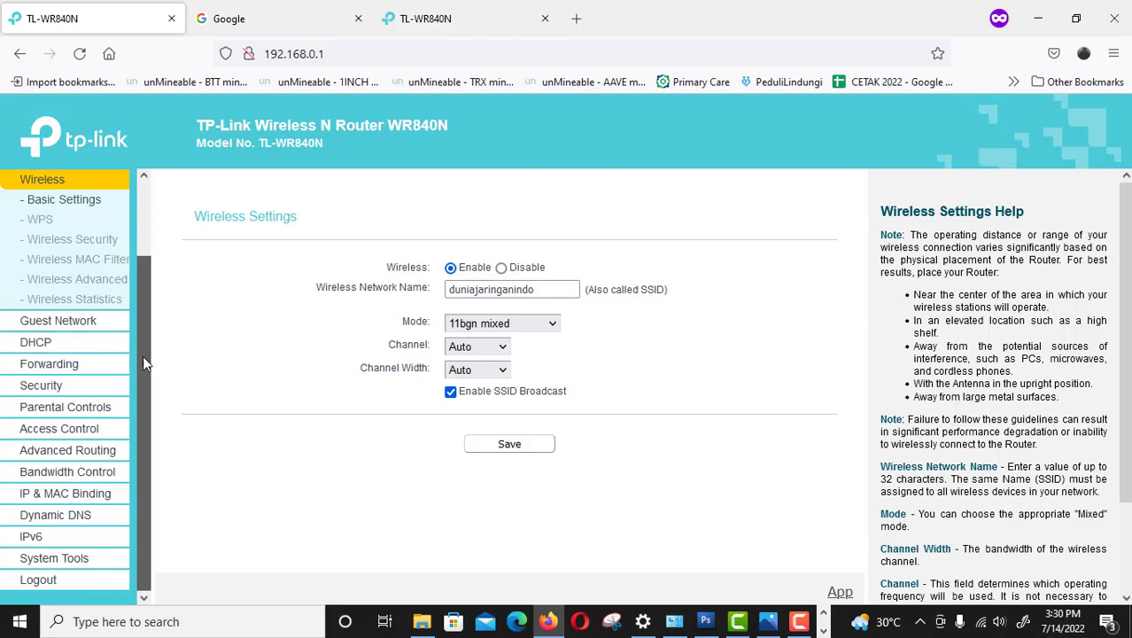
left_click(83, 407)
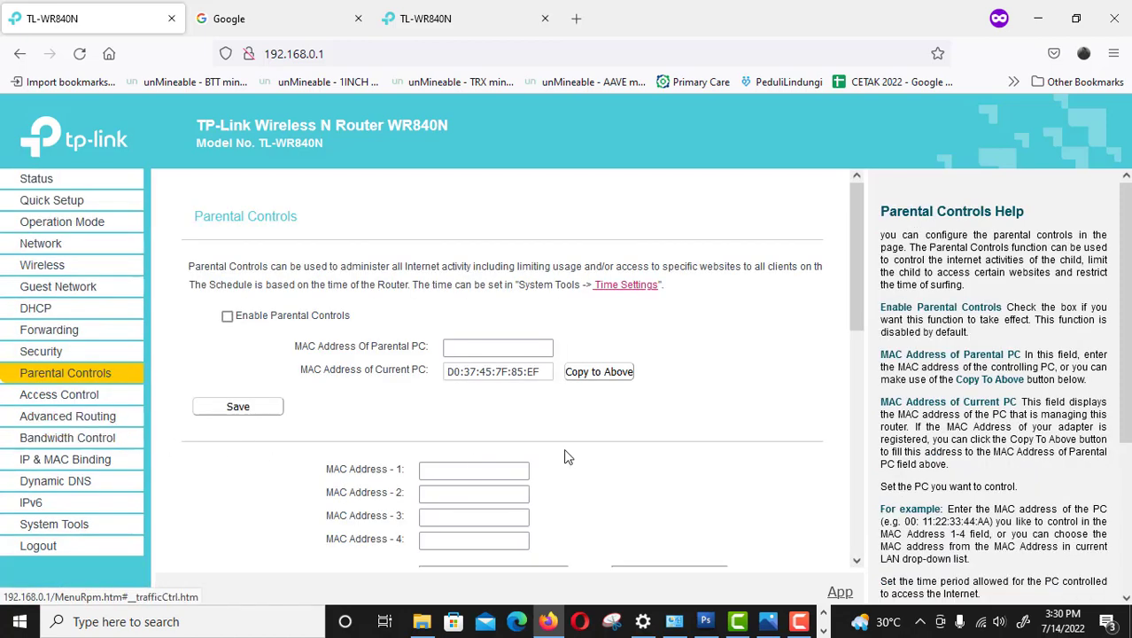
scroll(845, 364, "down", 4)
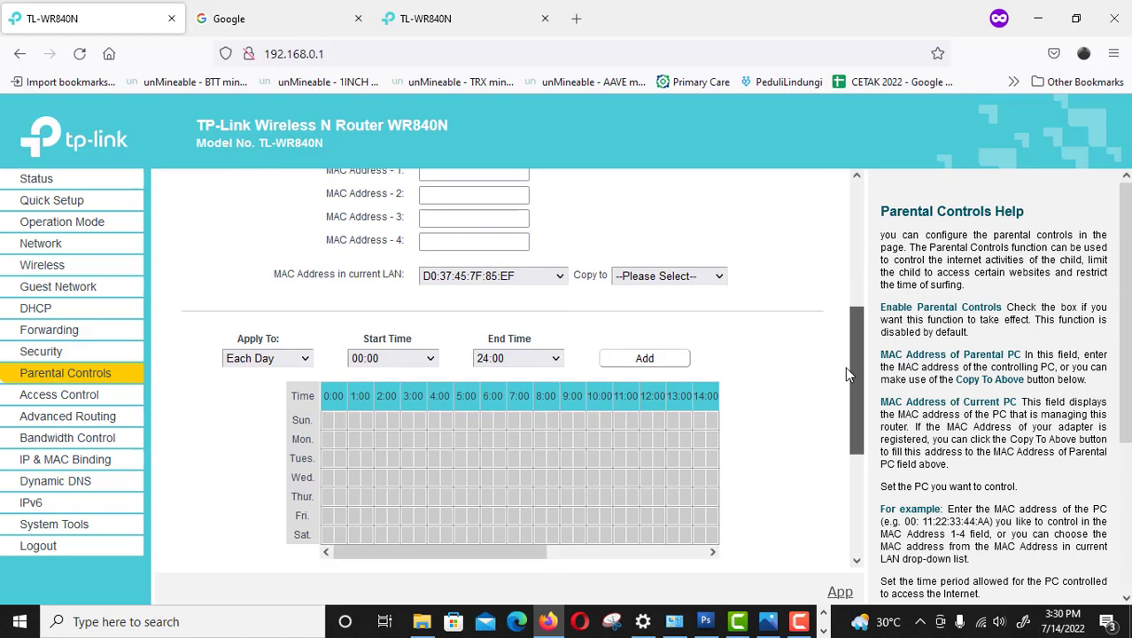
scroll(843, 310, "up", 2)
scroll(844, 311, "up", 1)
scroll(845, 337, "down", 3)
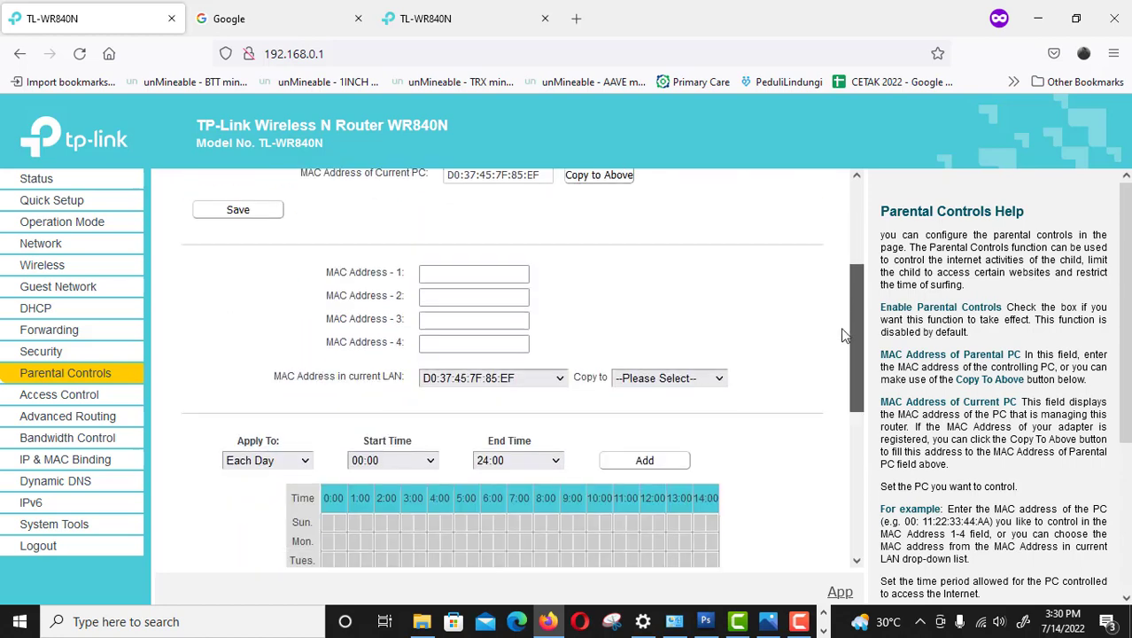
scroll(843, 368, "down", 3)
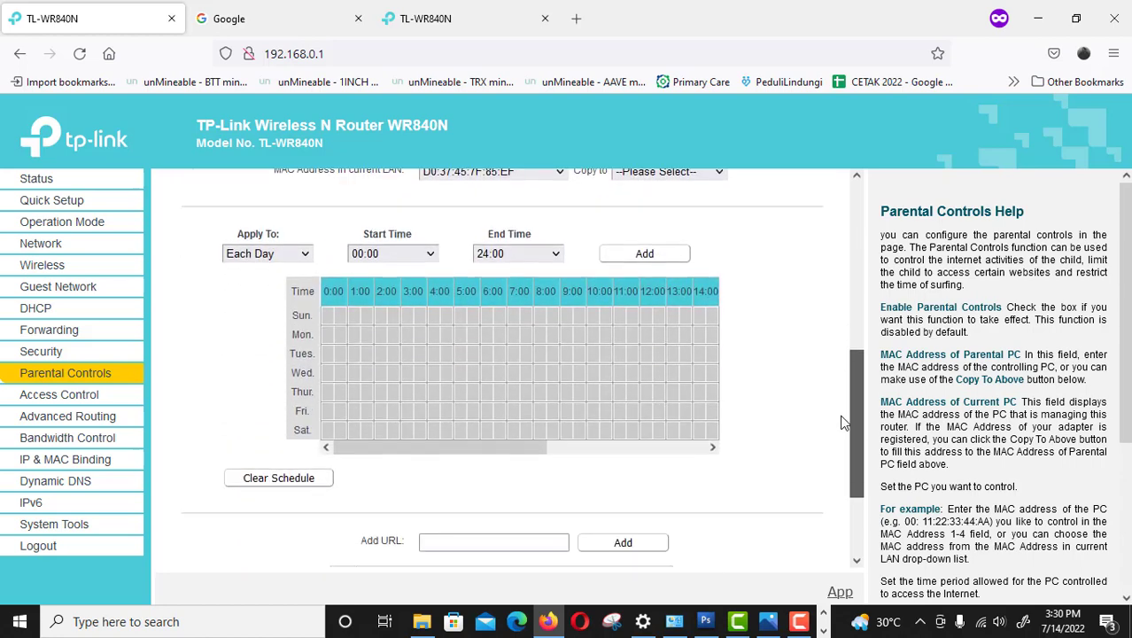
scroll(845, 456, "down", 1)
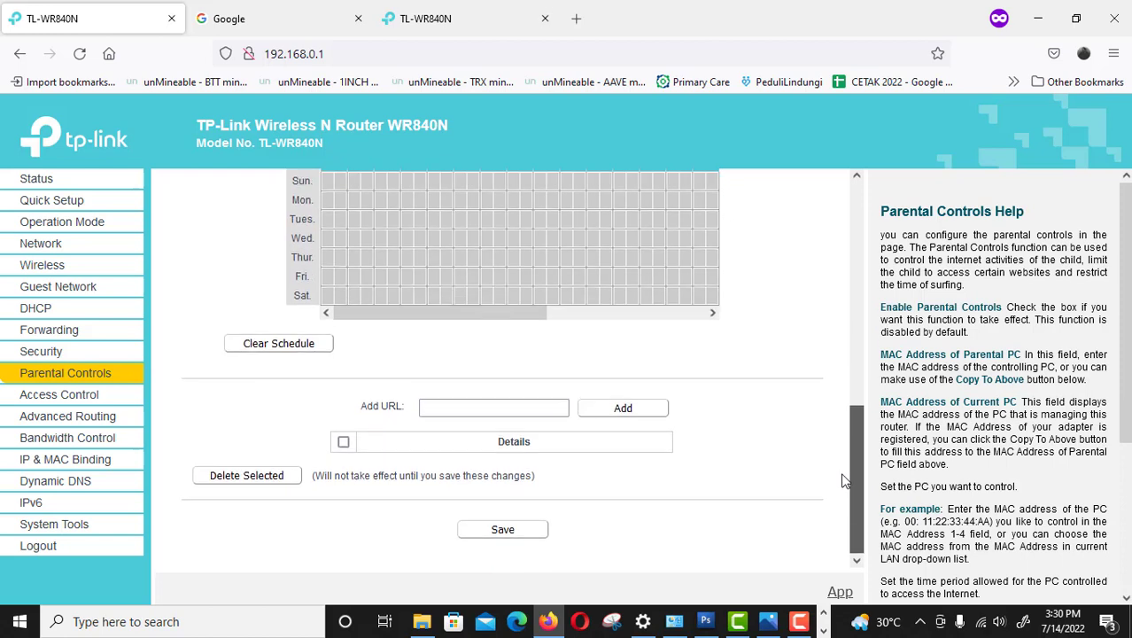
scroll(744, 456, "up", 1)
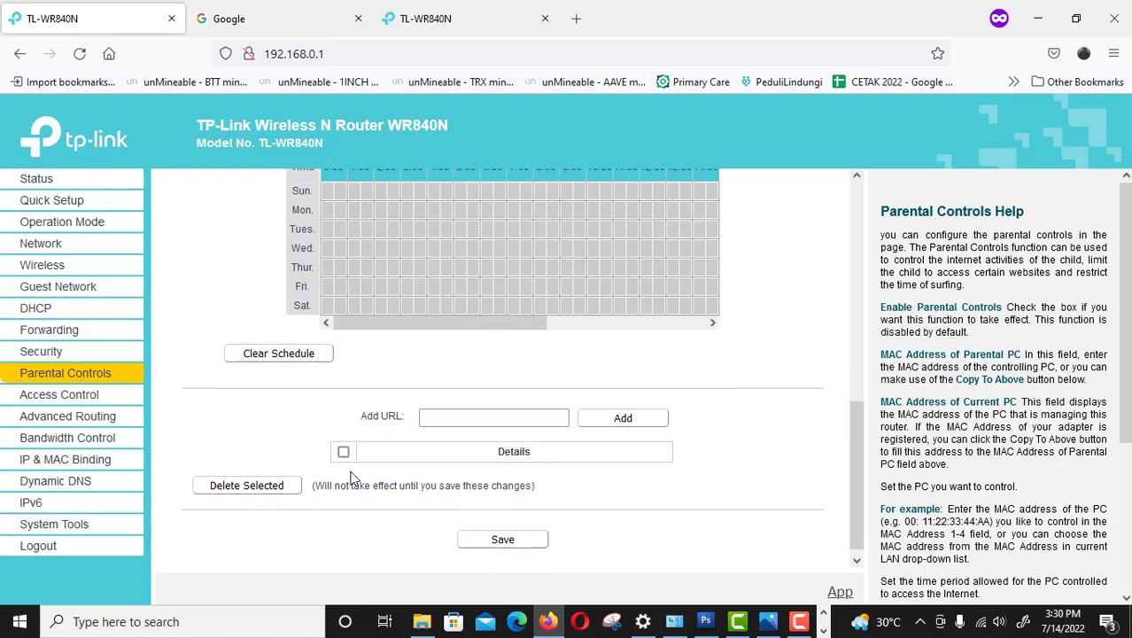
left_click(463, 415)
scroll(846, 326, "up", 4)
scroll(847, 326, "up", 1)
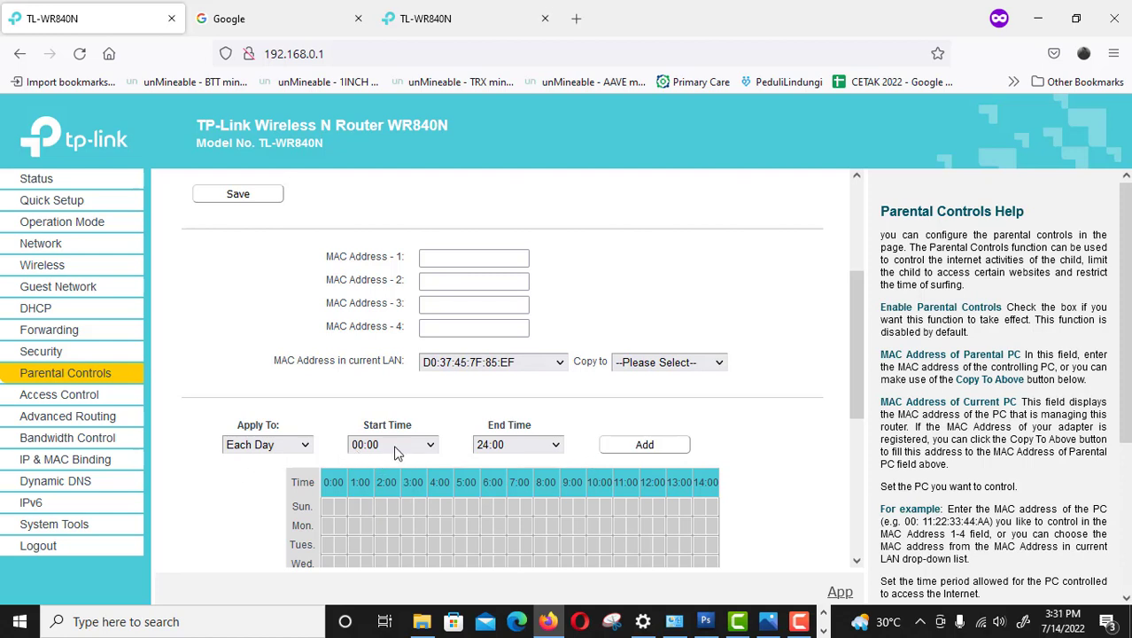
left_click_drag(855, 351, 856, 217)
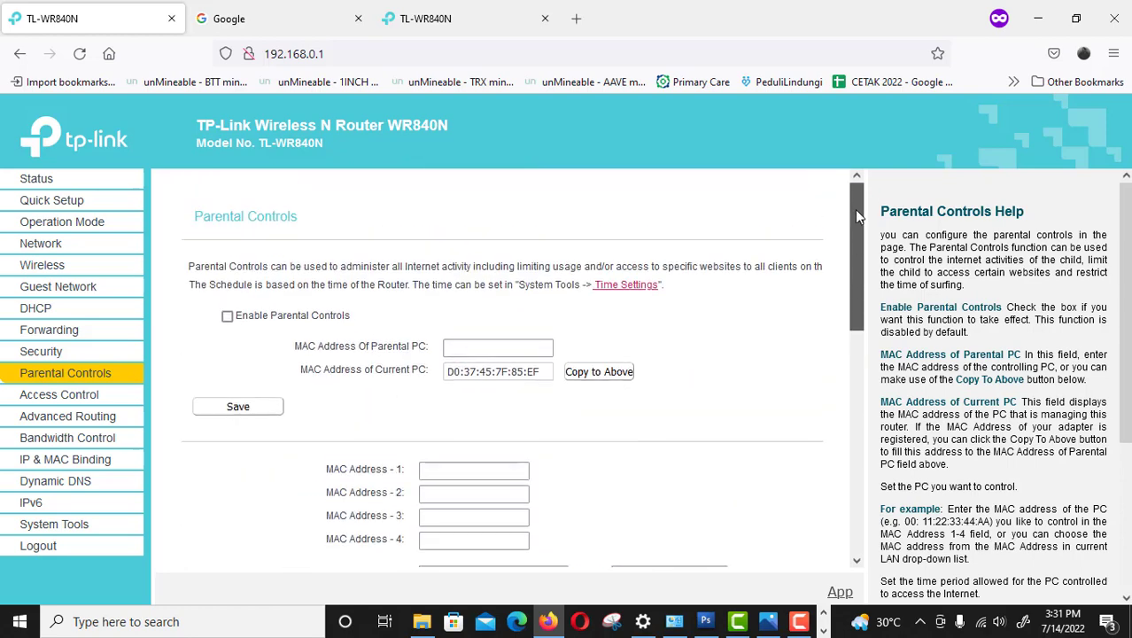
Check Bandwidth Control and Operation Mode, then WAN Settings: static 192.168.100.2, DNS 8.8.8.8 and 1.1.1.1.
left_click(93, 440)
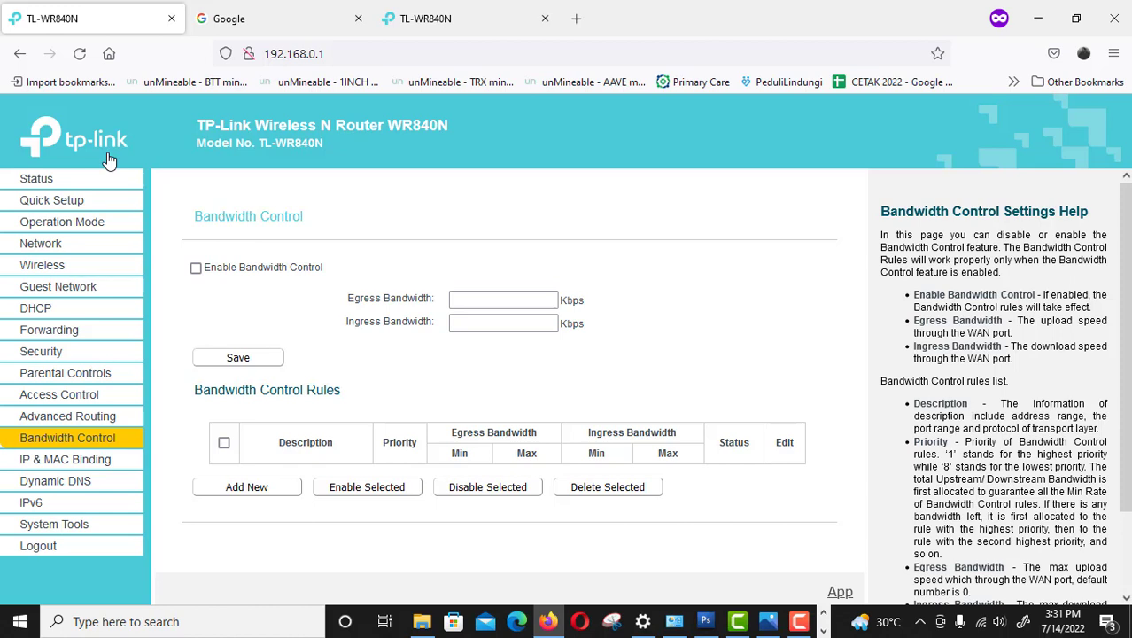
left_click(71, 227)
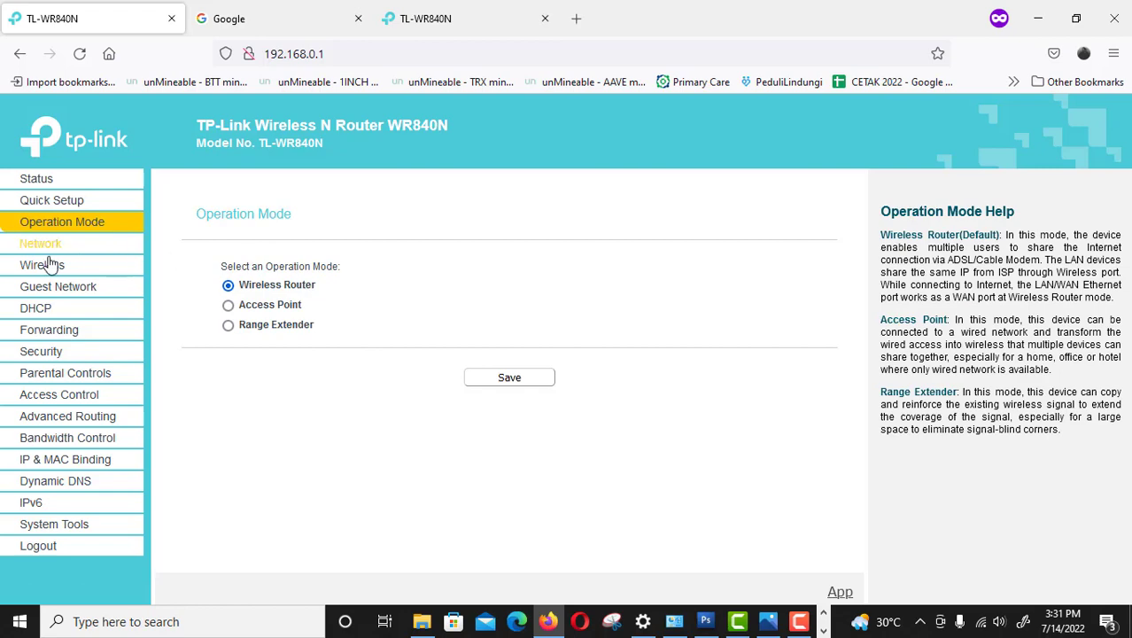
left_click(42, 245)
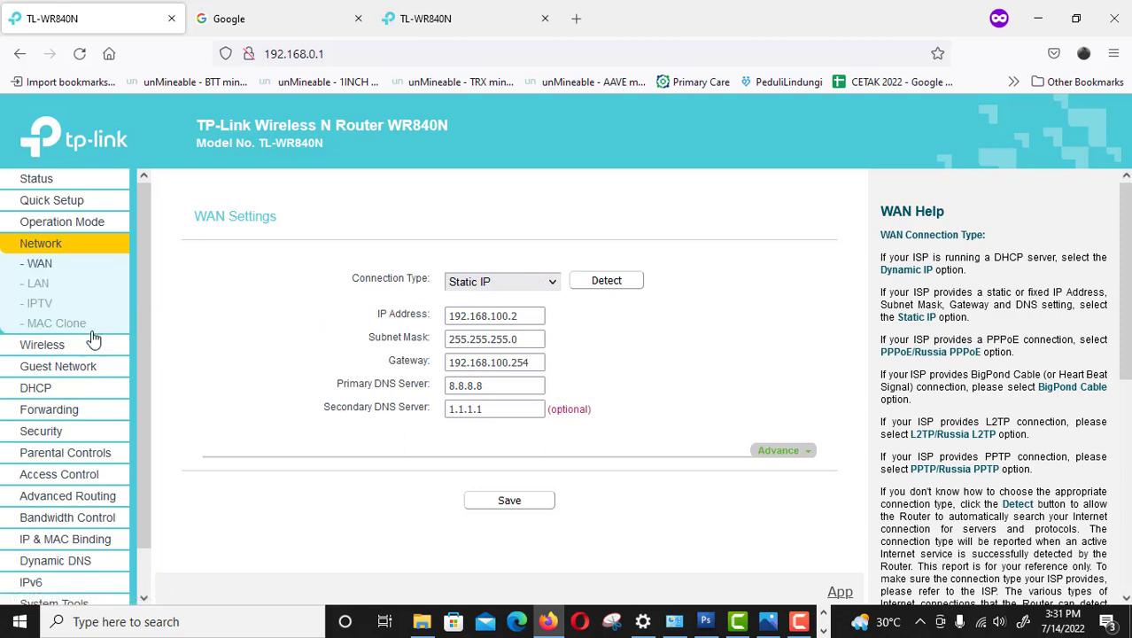
Check the wireless name page, then review Wireless Security: WPA/WPA2-Personal, WPA2-PSK, AES.
left_click(44, 346)
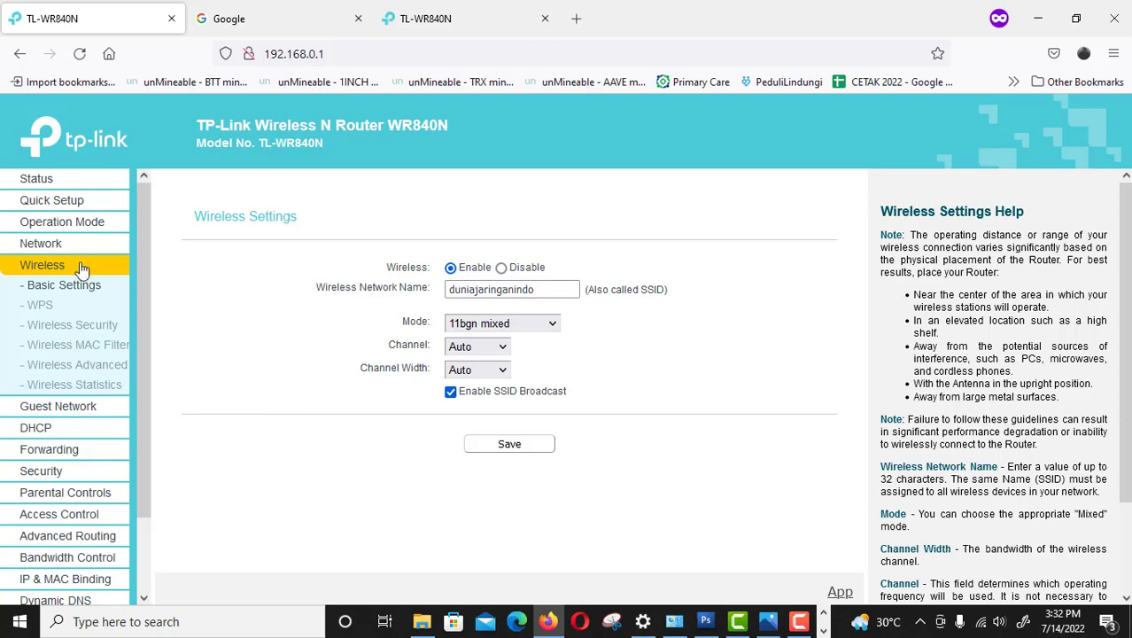
left_click(80, 332)
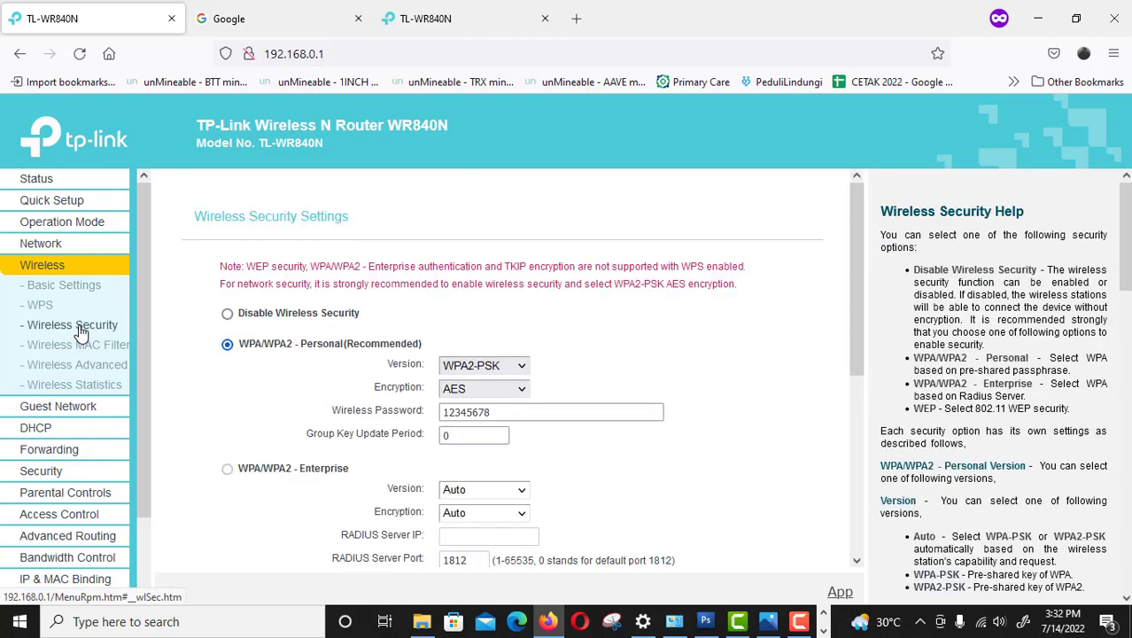
left_click_drag(857, 266, 849, 240)
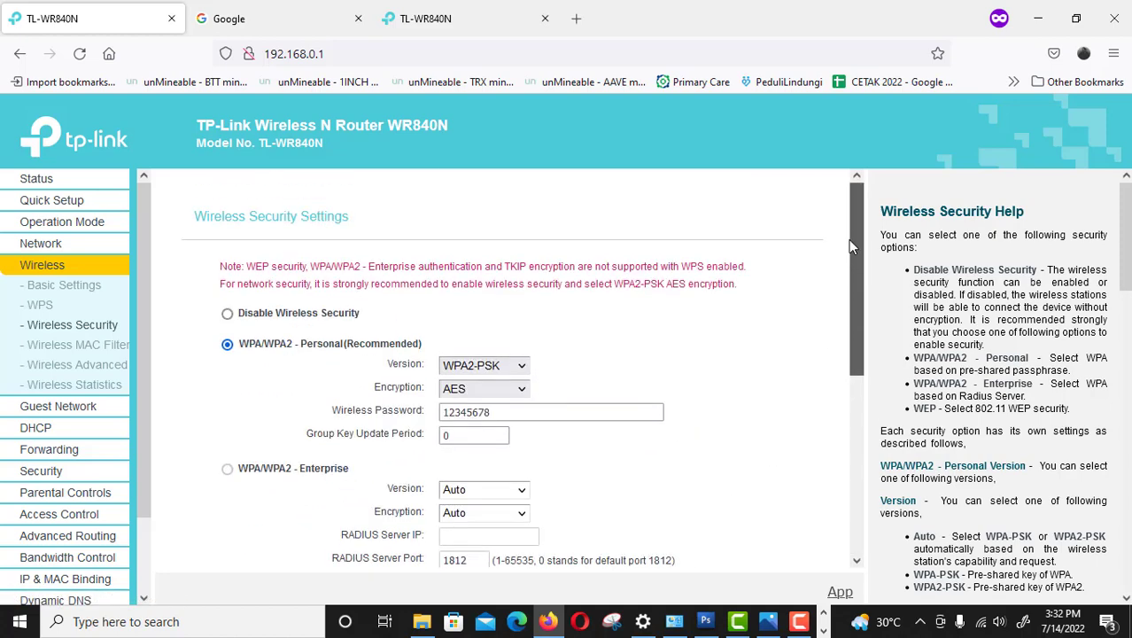